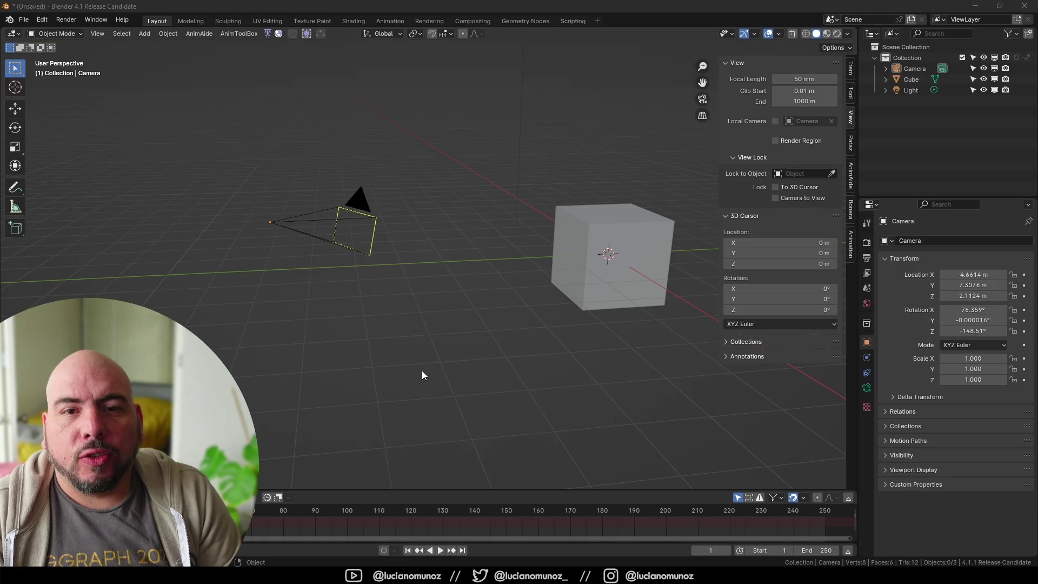
Orbit around the scene, then show the Add > Camera submenu with Camera, Dolly, Crane and 2D rigs.
middle_drag(493, 266, 392, 391)
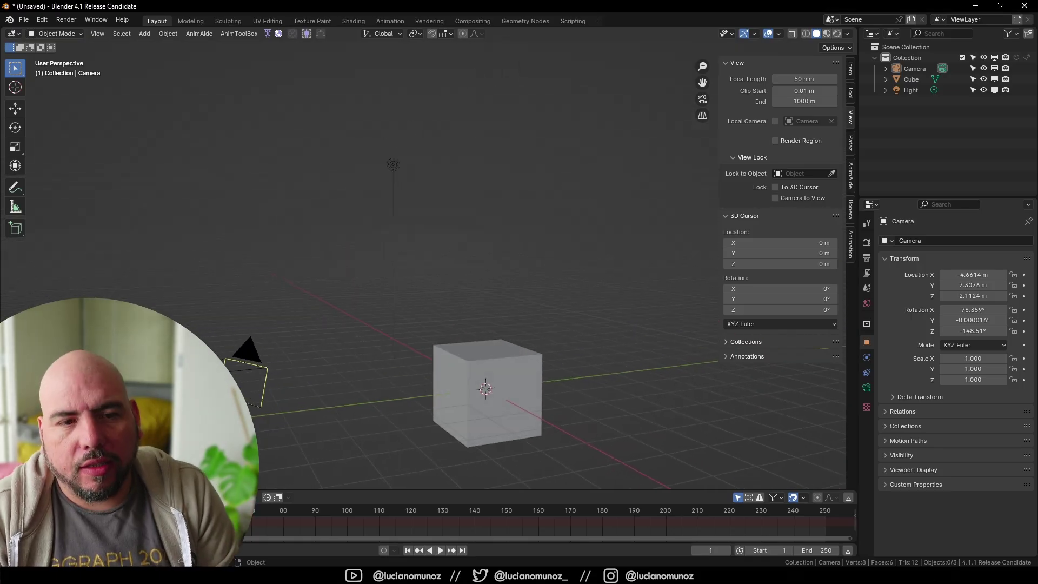
click(252, 384)
middle_drag(262, 384, 373, 353)
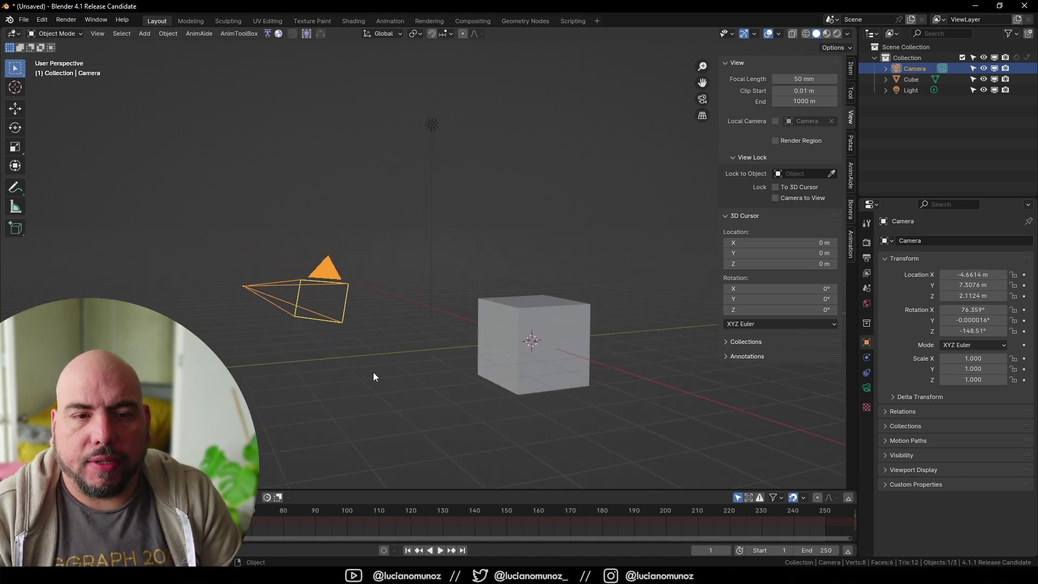
click(373, 372)
key(shift+a)
mouse_move(494, 185)
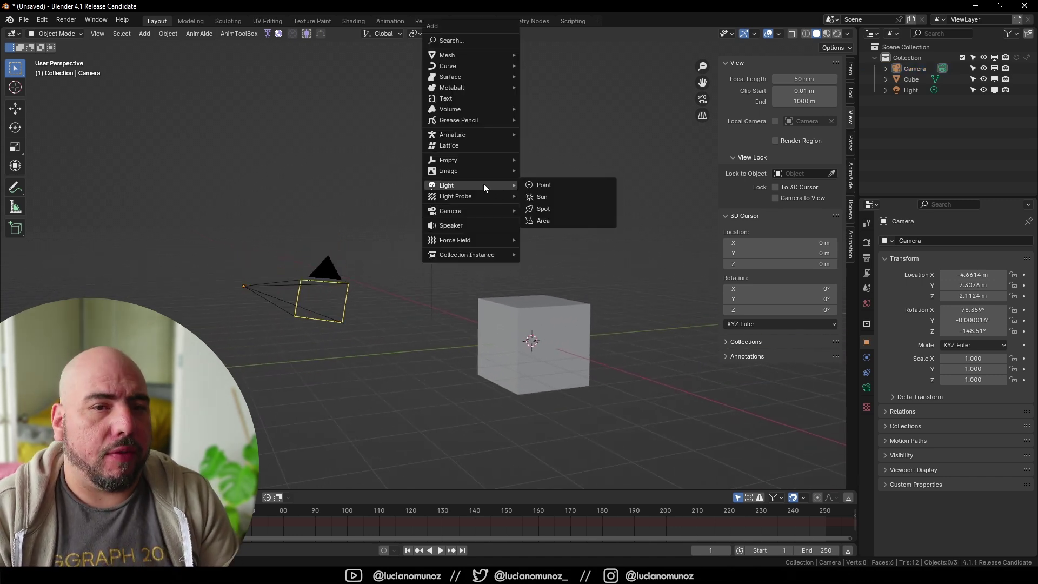
mouse_move(473, 212)
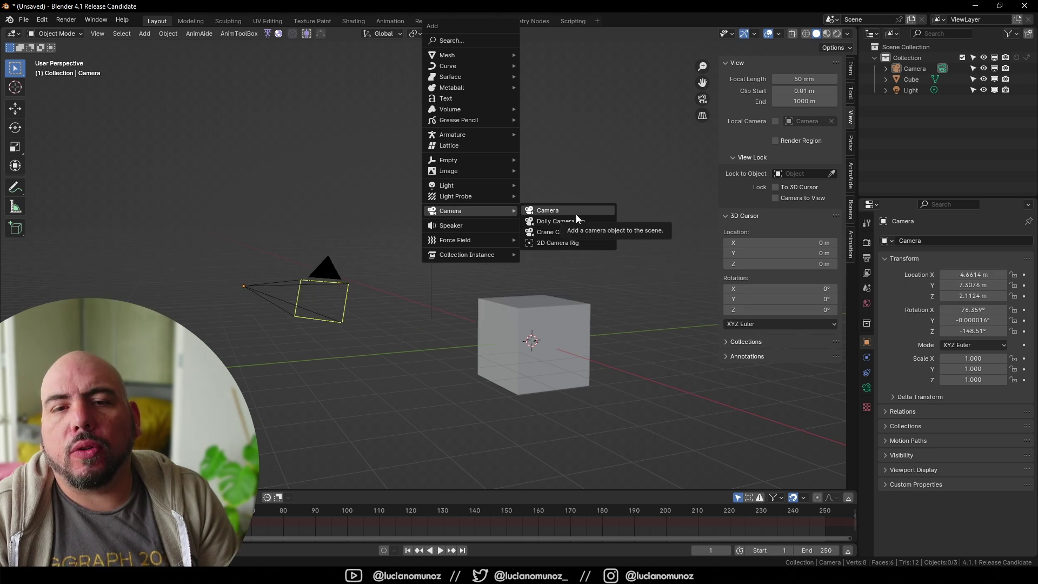
Select the camera and switch between free perspective and the camera view with Numpad 0 and the View pie.
click(263, 306)
middle_drag(264, 304, 302, 323)
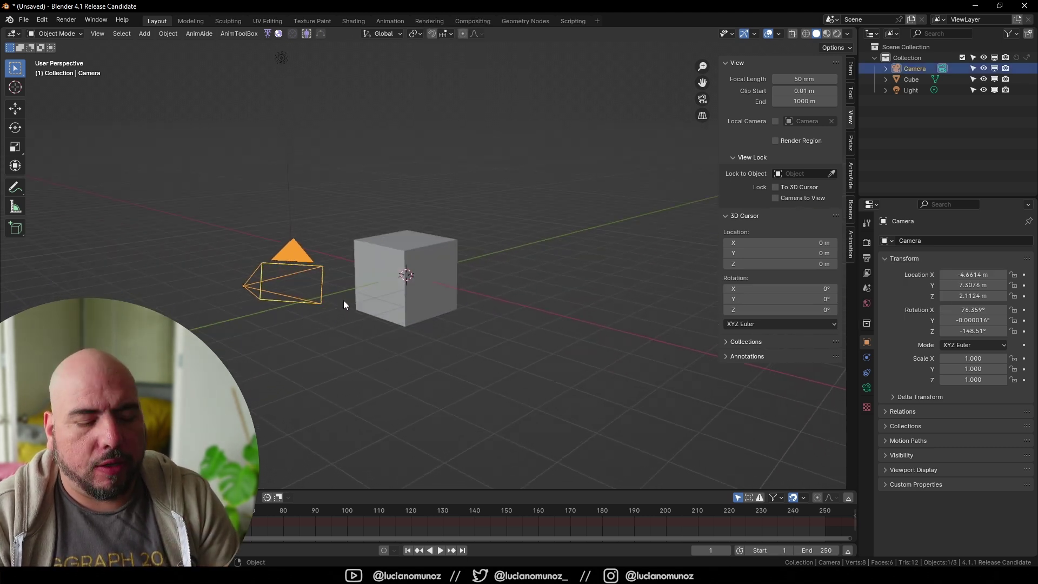
key(KP_0)
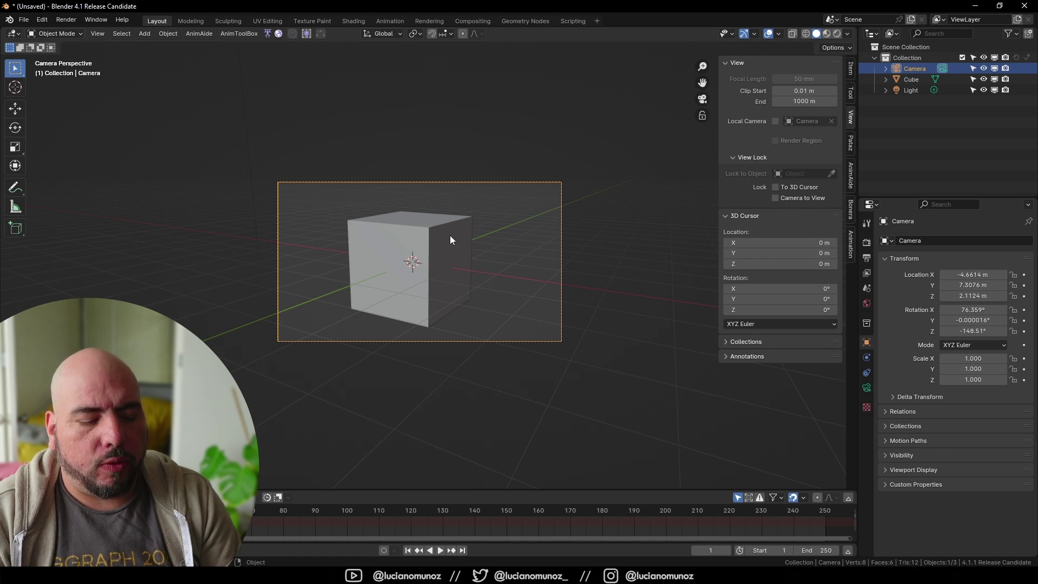
key(grave)
click(290, 372)
key(grave)
click(298, 358)
Toggle the camera view off and on again, finishing in Camera Perspective with the cube framed.
key(grave)
click(433, 269)
key(grave)
click(345, 339)
key(g)
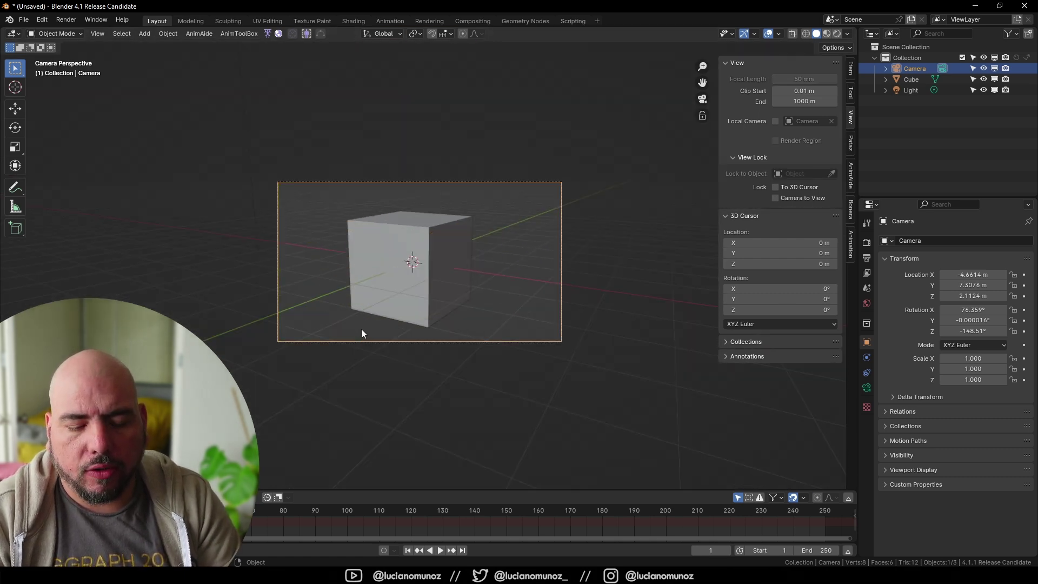
key(KP_0)
key(KP_0)
key(KP_0)
key(KP_0)
key(KP_0)
key(KP_0)
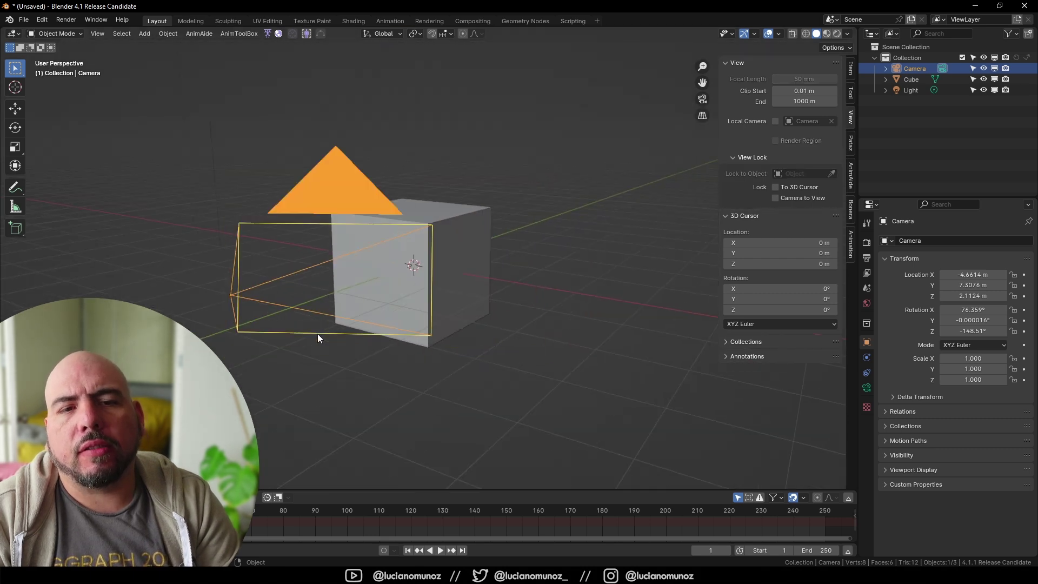
key(KP_0)
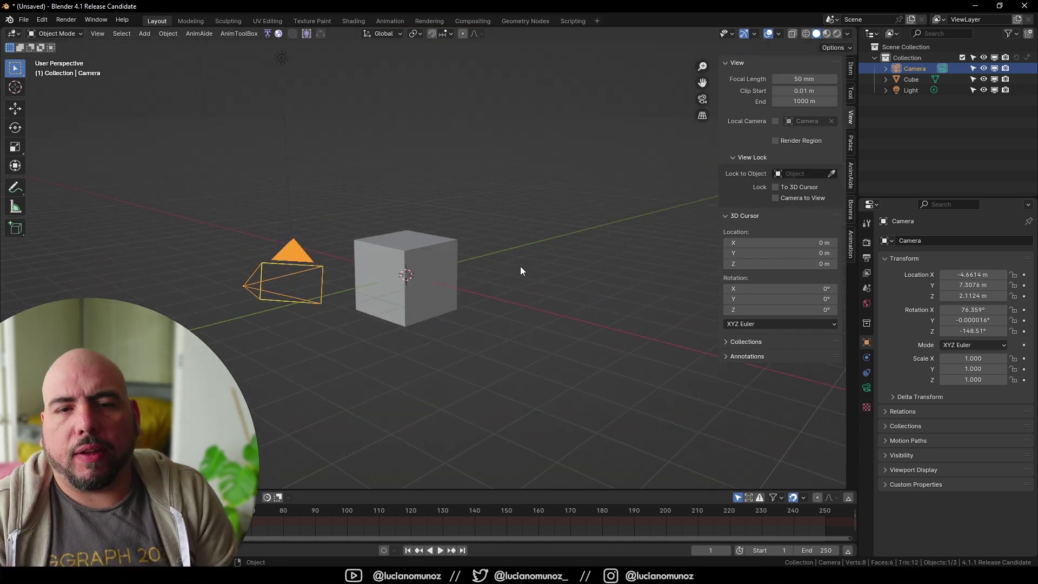
key(grave)
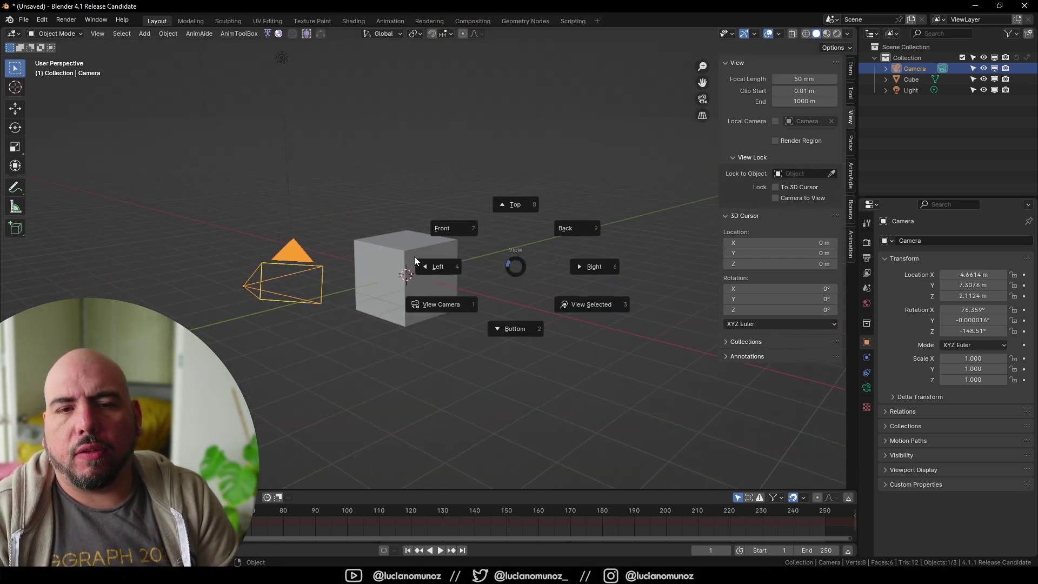
click(577, 261)
key(KP_0)
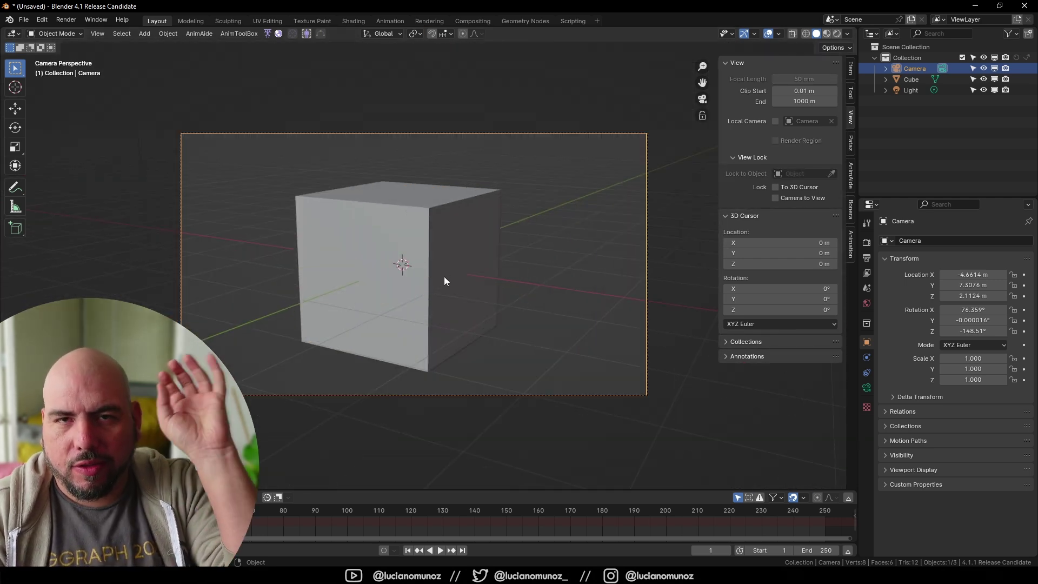
Check the right and left side views, returning to the camera view after each.
key(grave)
click(508, 241)
key(grave)
click(267, 415)
key(grave)
click(319, 265)
key(grave)
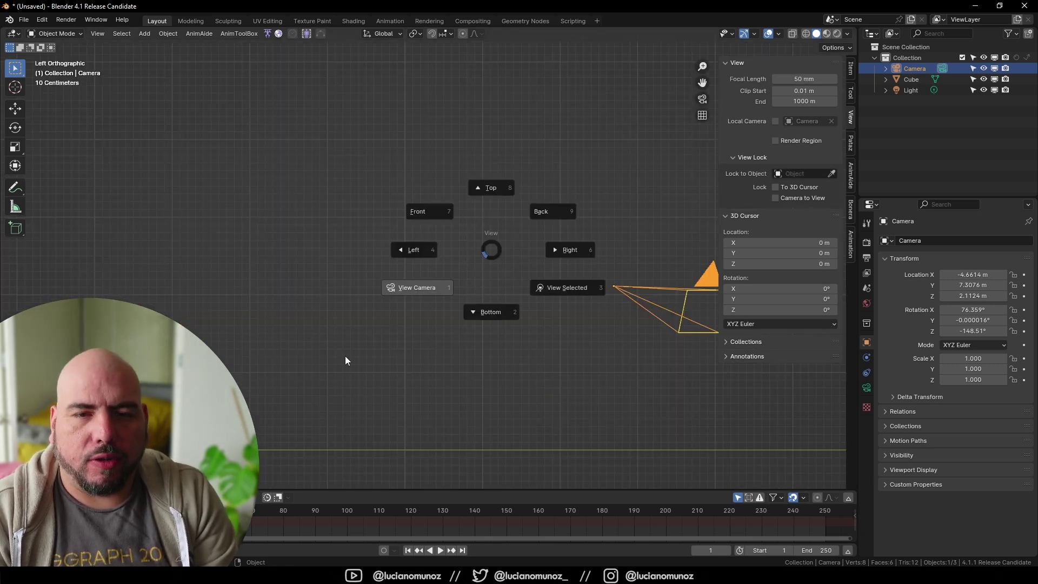
click(346, 360)
Frame the selected camera and pan so the camera and cube shift left.
key(KP_Decimal)
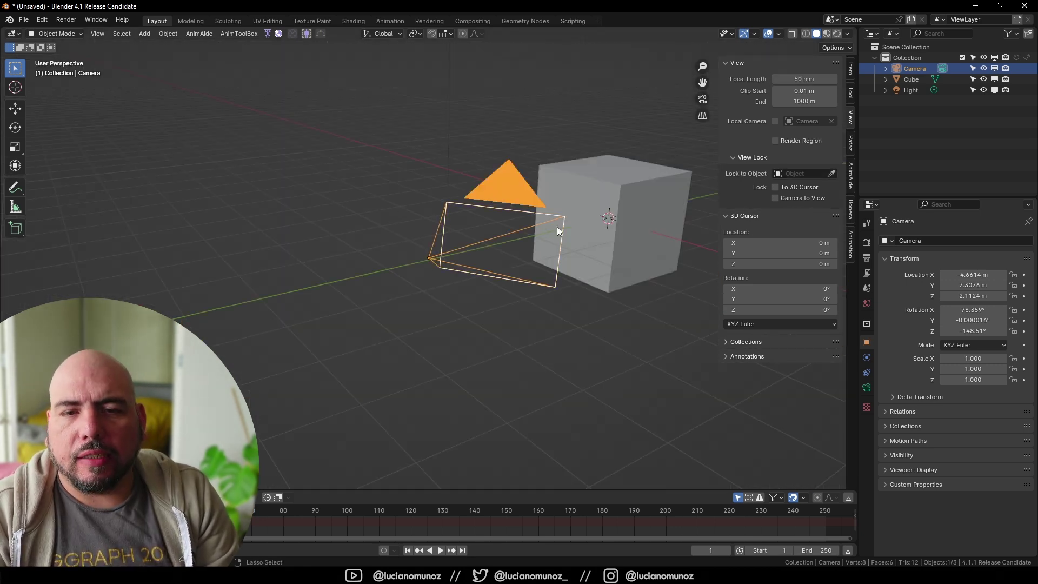
scroll(421, 262, down, 1)
mouse_move(422, 262)
shift+middle_down()
mouse_move(351, 260)
mouse_move(368, 281)
mouse_move(395, 265)
mouse_move(301, 267)
shift+middle_up()
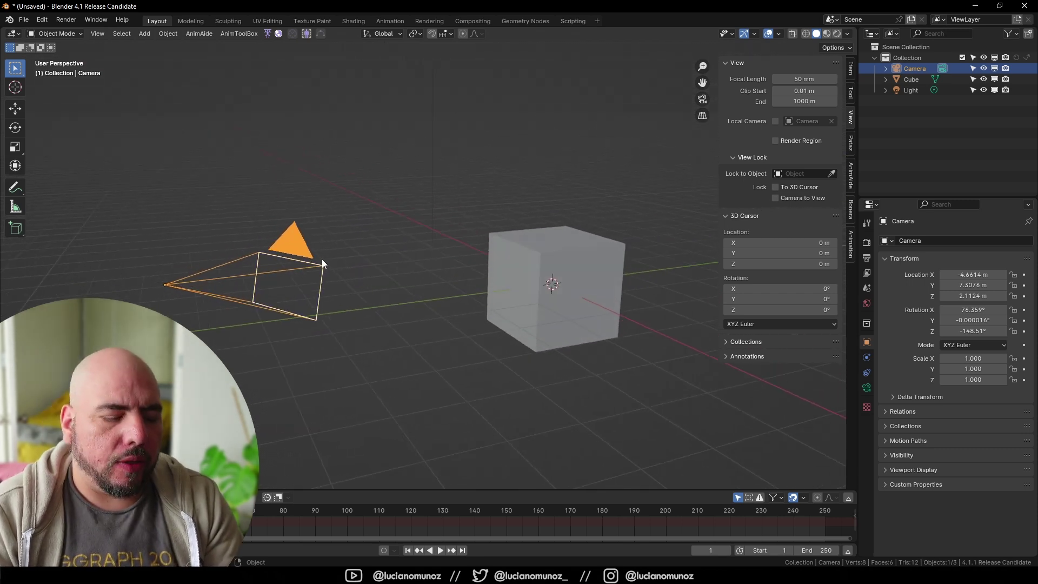
key(grave)
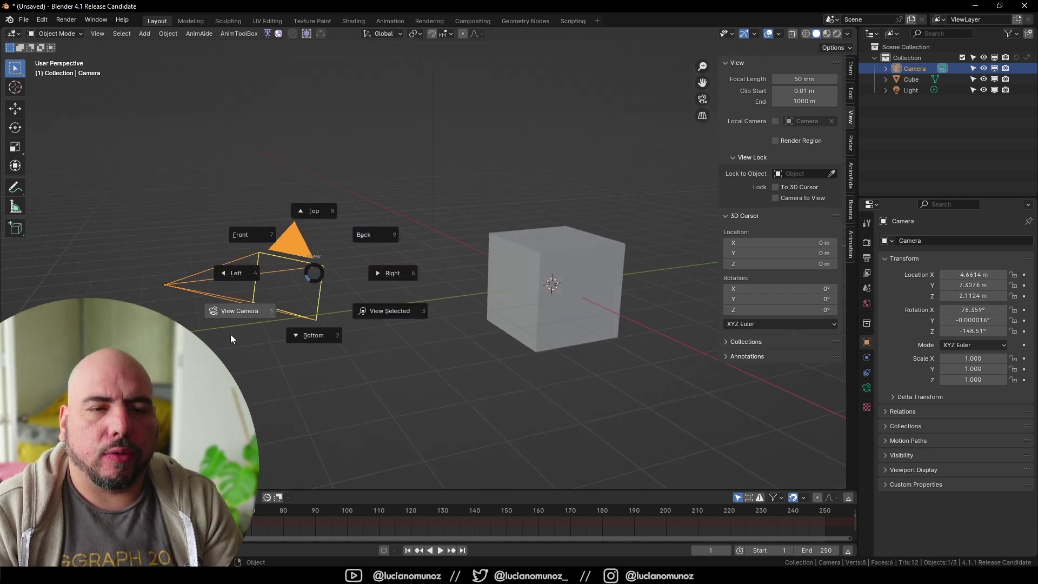
click(316, 274)
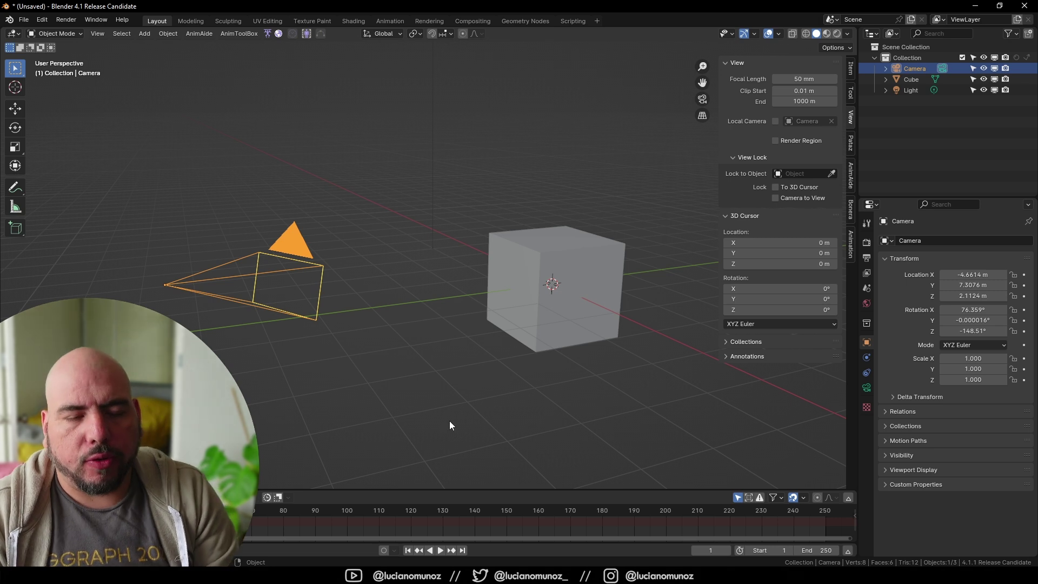
Move the camera nearer and lower, to about X -4.99, Y 6.90, Z 1.99 m.
key(g)
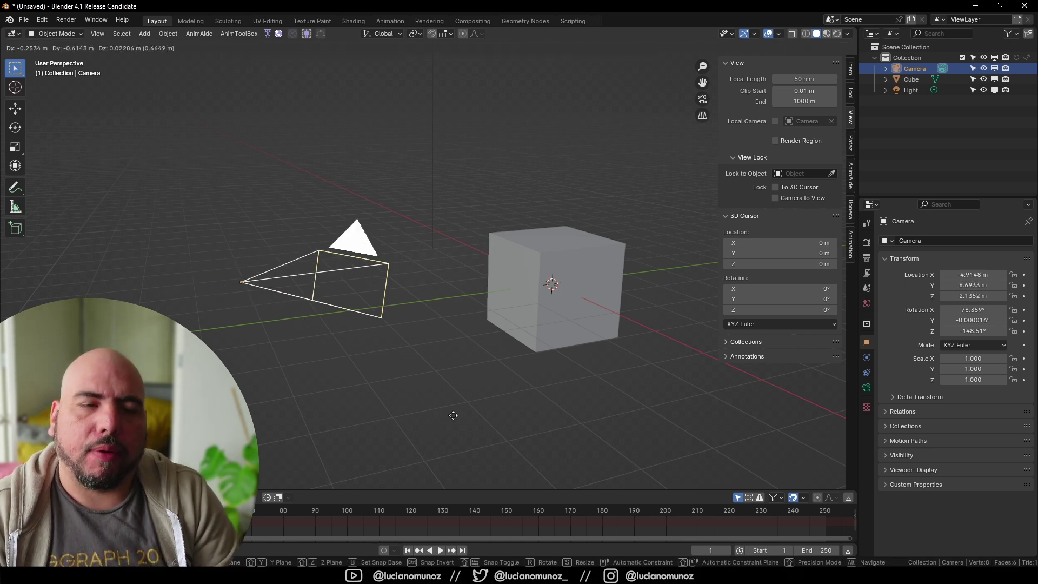
click(471, 407)
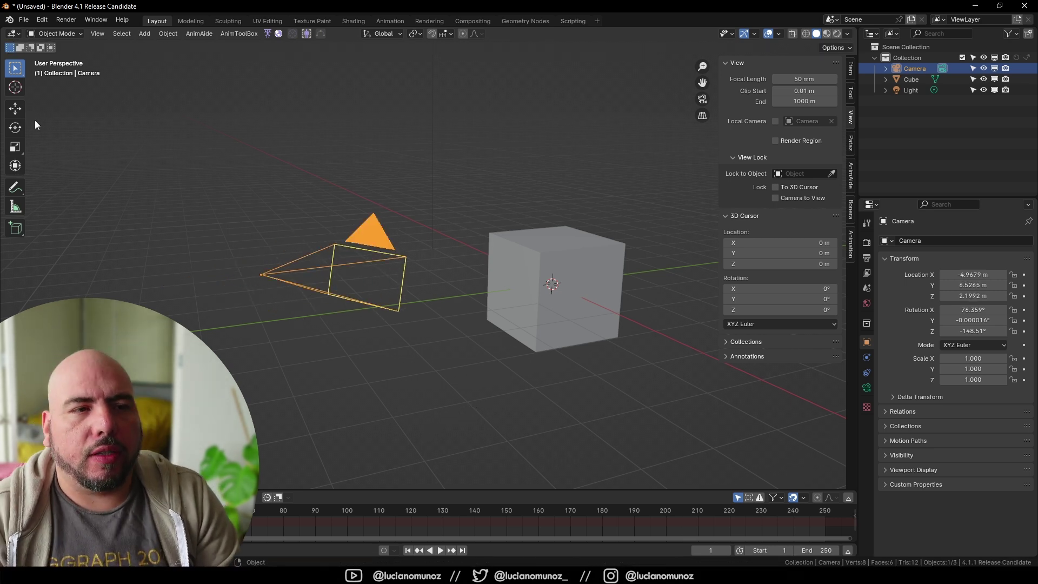
key(shift+space)
key(g)
key(grave)
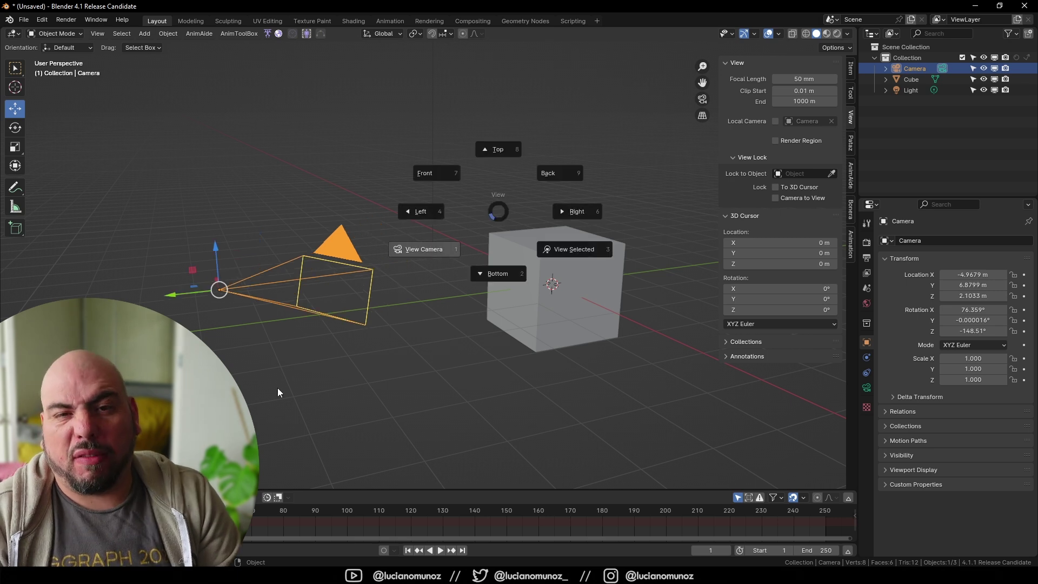
click(278, 386)
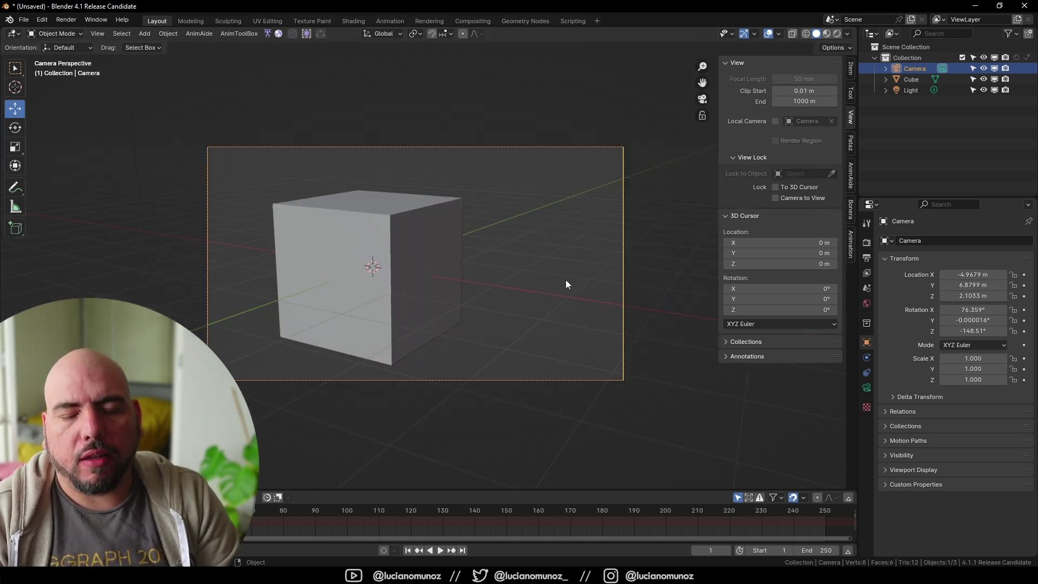
key(g)
click(538, 261)
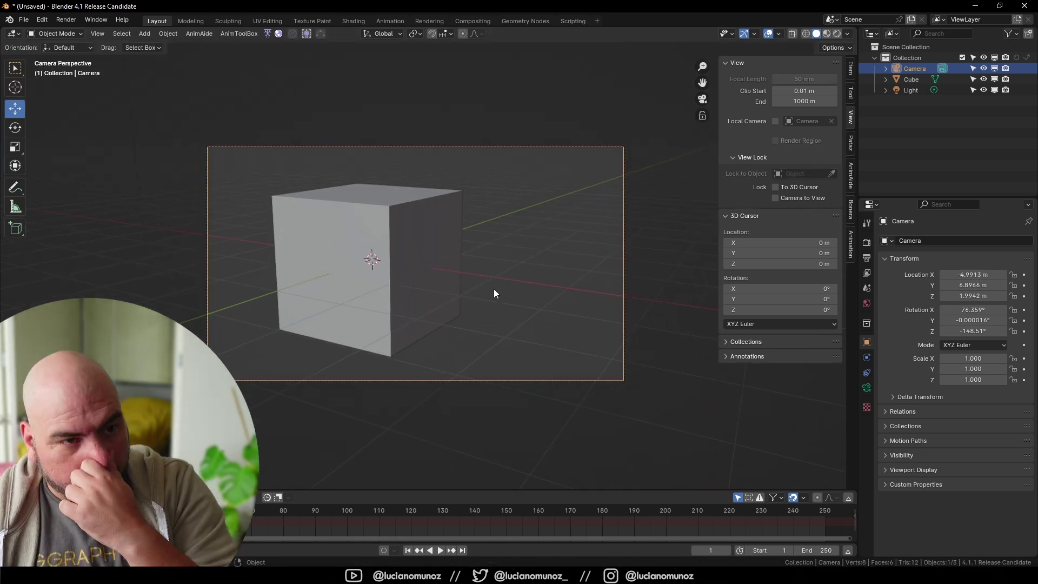
Leave the camera view and orbit around the camera.
key(grave)
click(405, 349)
middle_drag(404, 348, 480, 345)
Return to View Camera and enable Lock Camera to View in the sidebar.
key(grave)
click(345, 416)
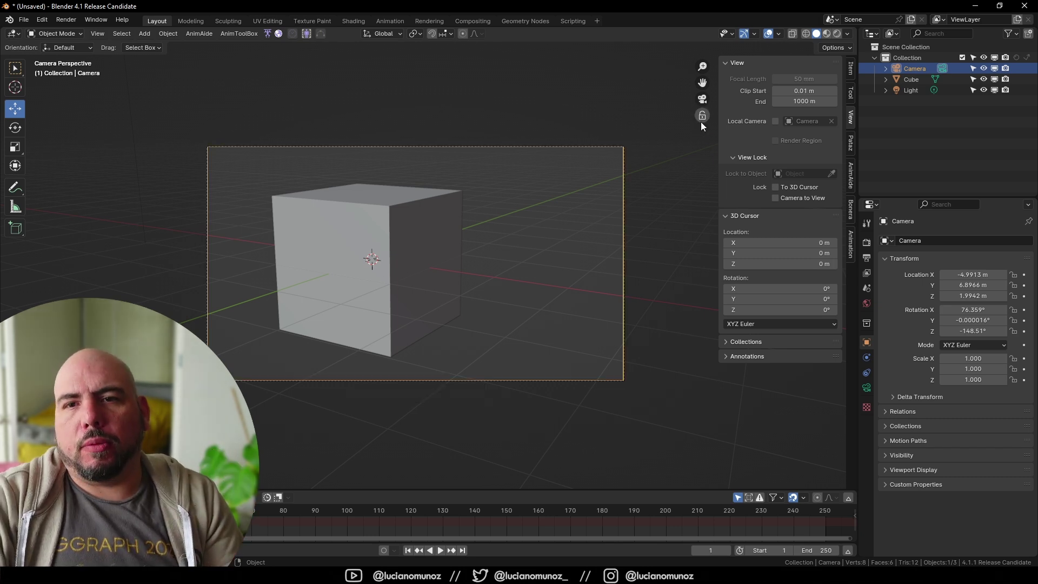
middle_drag(686, 133, 501, 140)
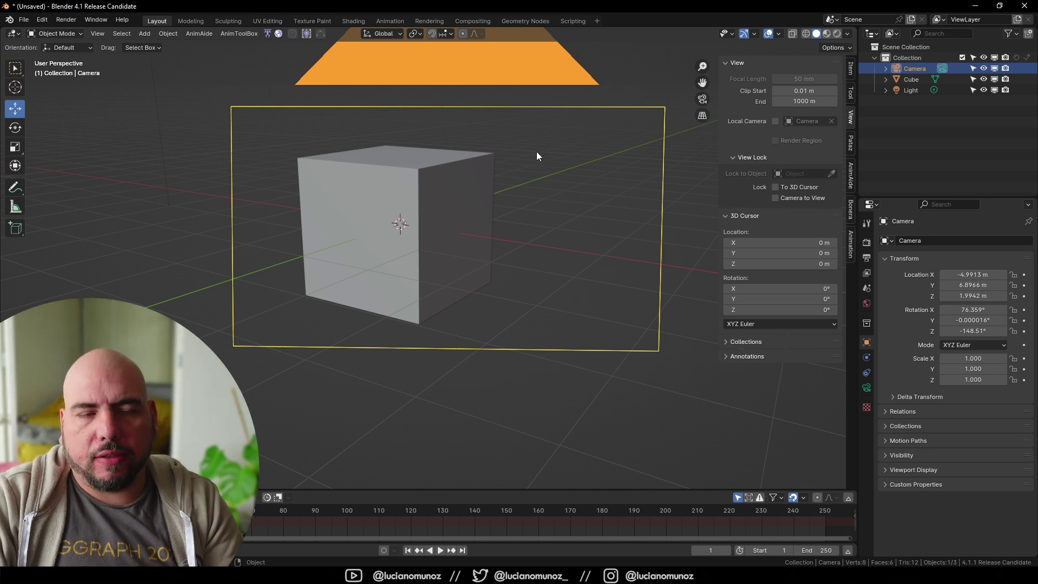
key(grave)
click(498, 167)
click(702, 115)
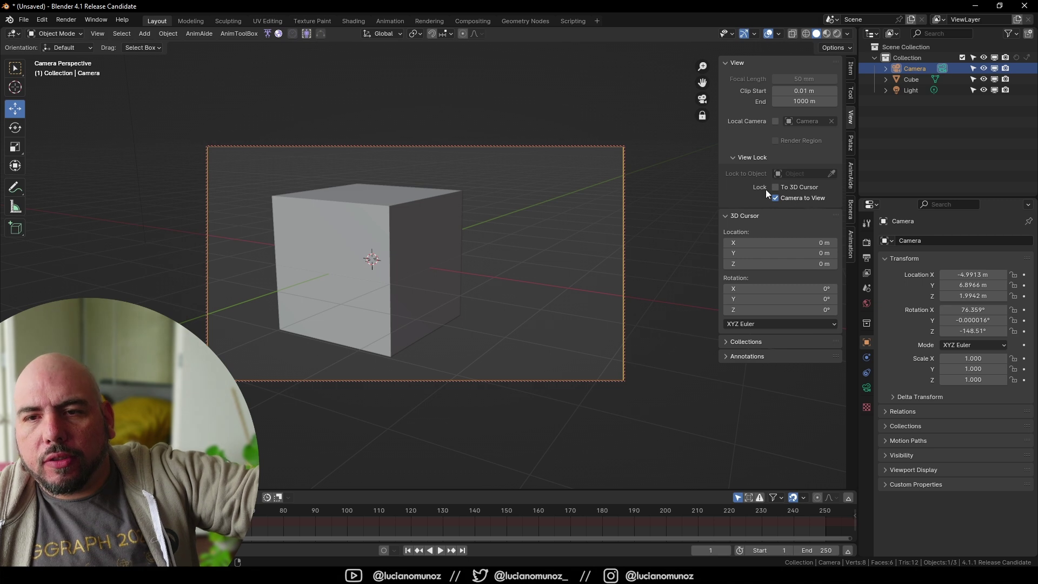
Reframe the shot by orbiting the locked camera so the cube sits lower, then unlock it.
middle_drag(490, 212, 503, 306)
scroll(502, 304, down, 4)
mouse_move(508, 251)
middle_down()
mouse_move(501, 241)
mouse_move(511, 251)
middle_up()
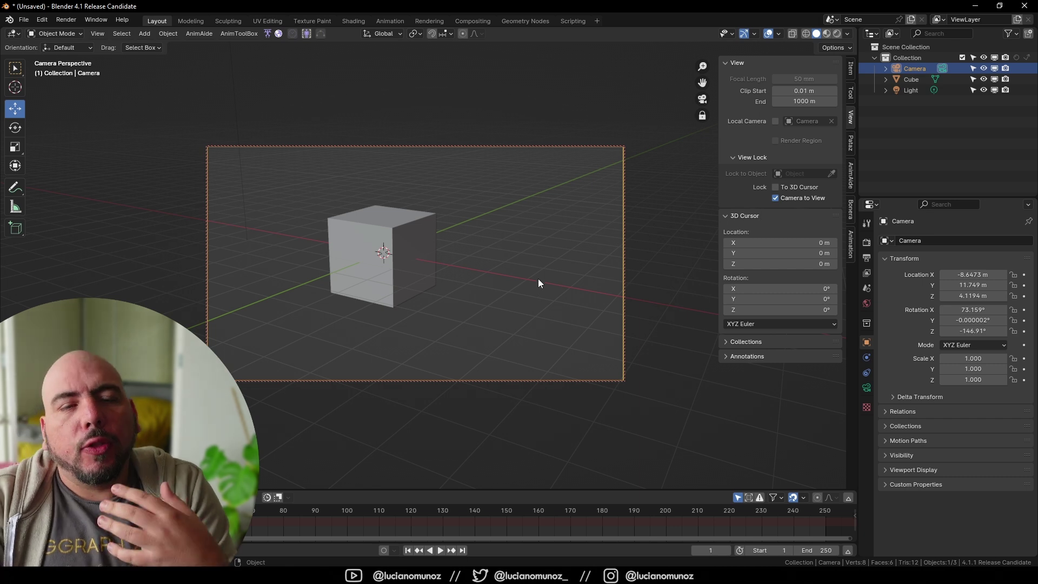
click(702, 115)
Re-enter the camera view, lock the camera, tilt it slightly by orbiting, and unlock it.
middle_drag(680, 187, 606, 219)
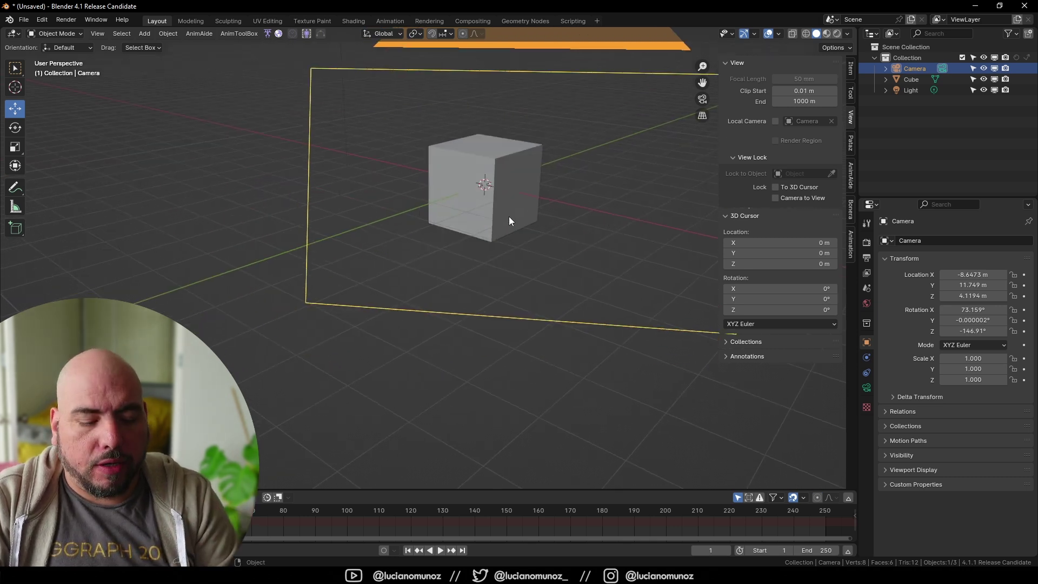
middle_drag(508, 215, 554, 226)
key(grave)
click(495, 265)
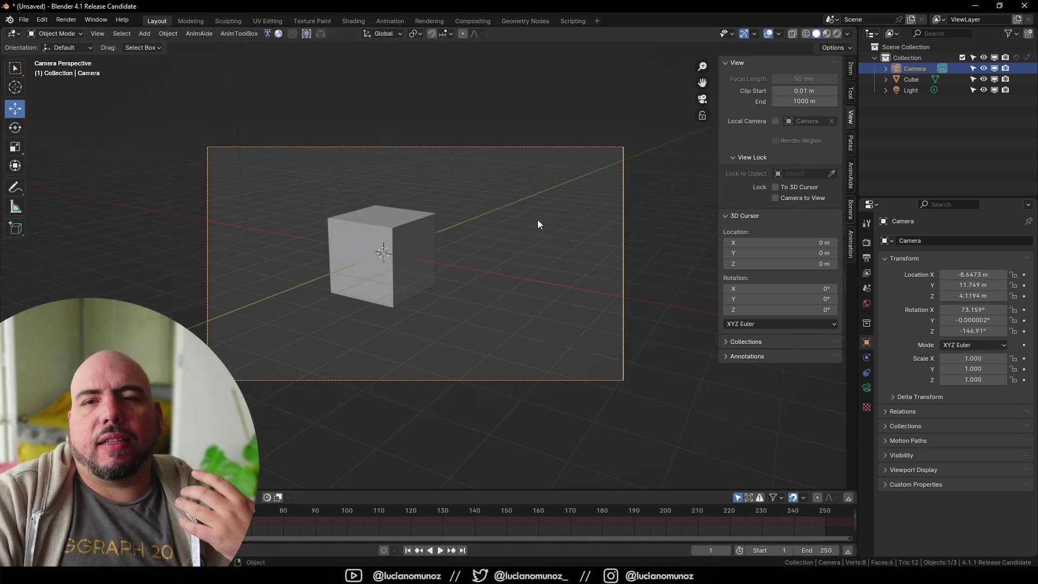
click(702, 115)
middle_drag(418, 196, 416, 197)
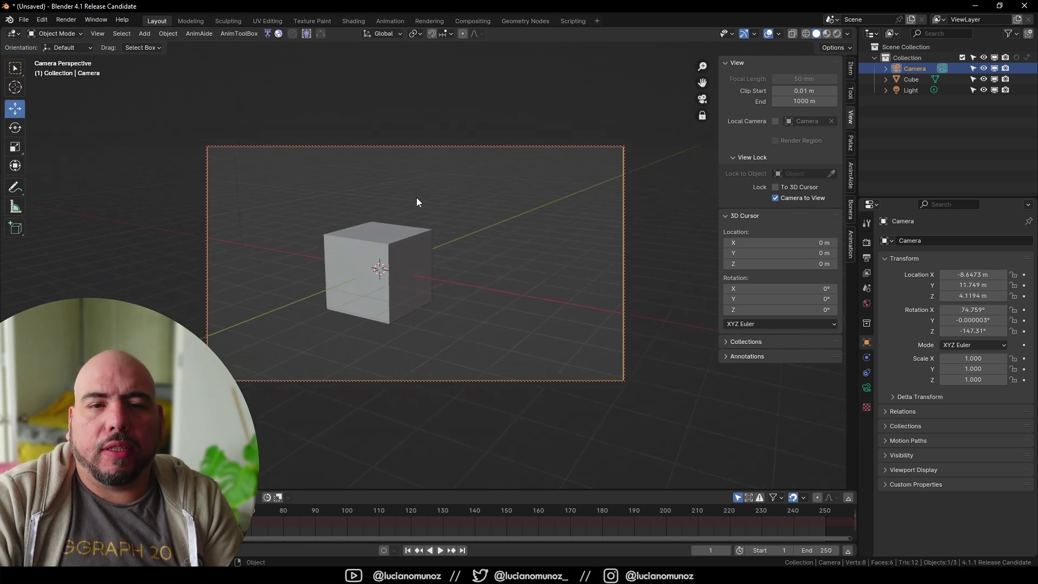
click(702, 117)
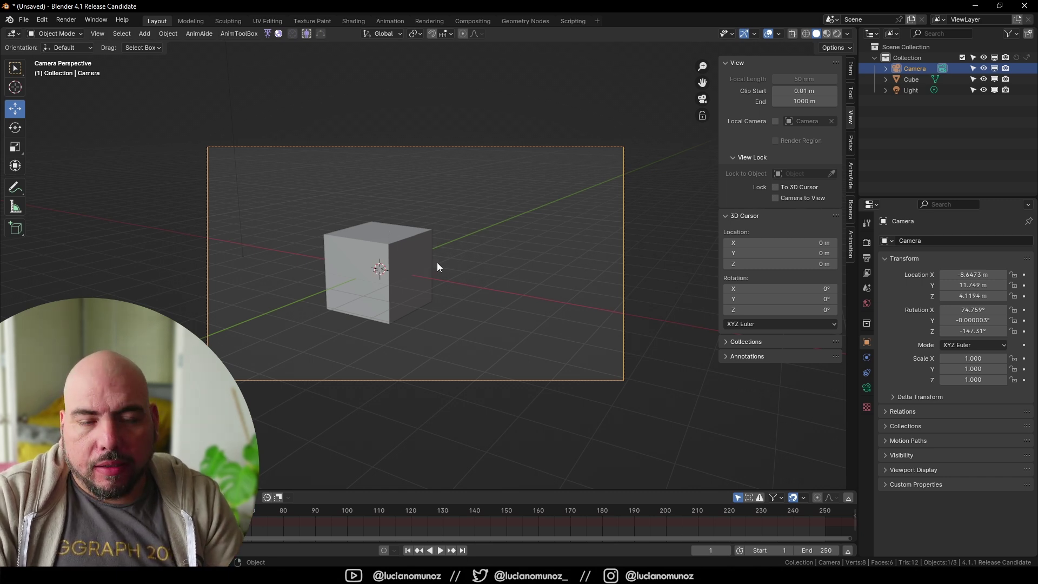
Zoom and pan around the camera frame, then select the cube.
scroll(437, 269, up, 2)
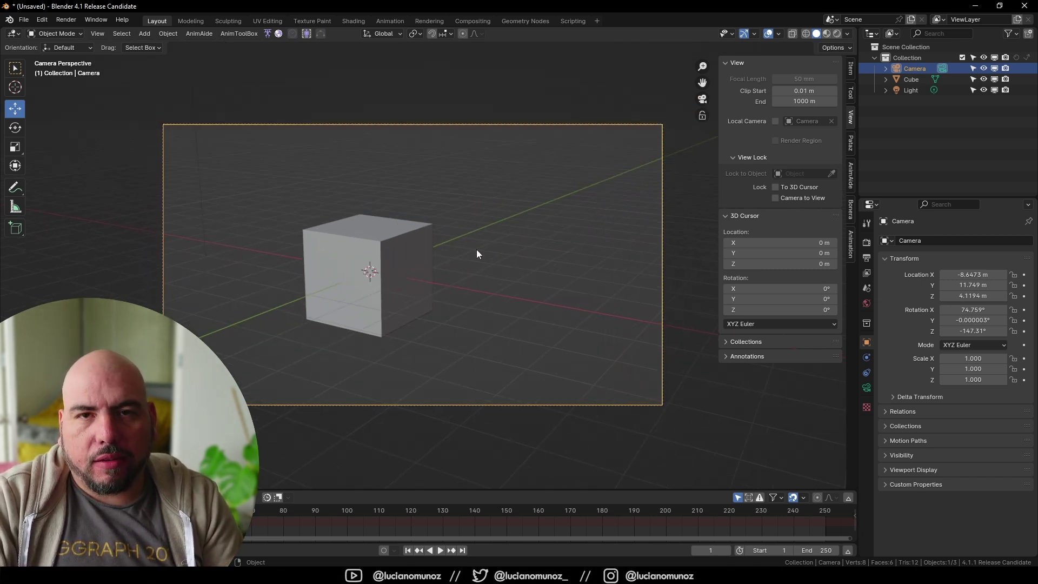
scroll(476, 252, down, 1)
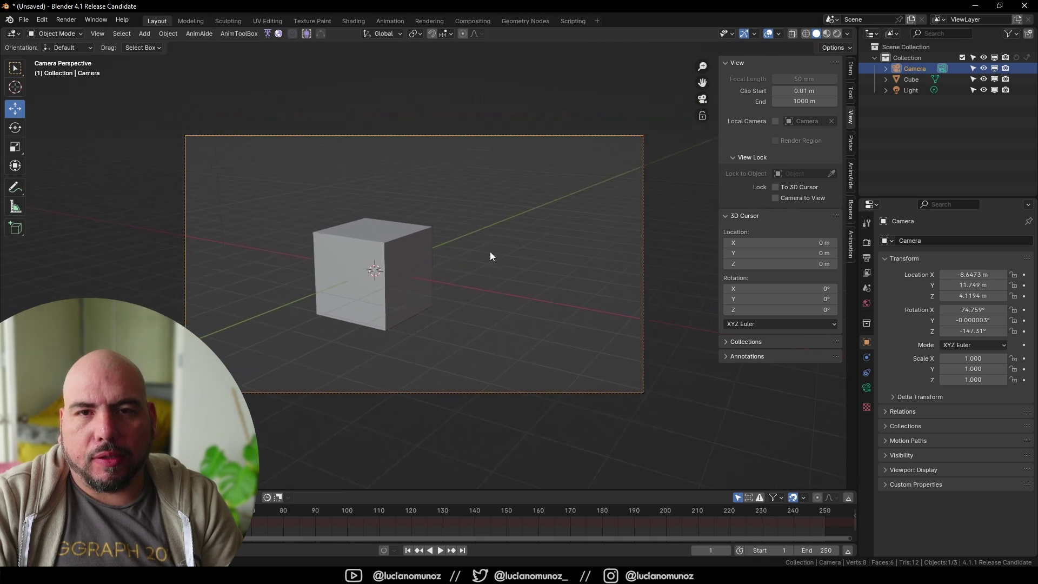
scroll(491, 253, up, 1)
scroll(503, 240, up, 1)
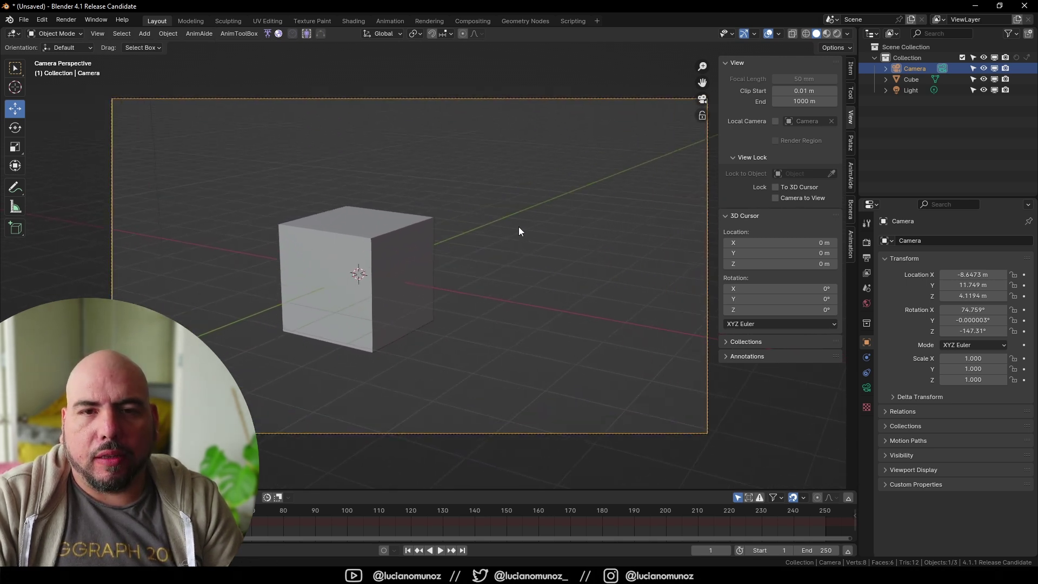
scroll(516, 232, down, 2)
shift+middle_drag(509, 238, 422, 302)
scroll(432, 229, up, 2)
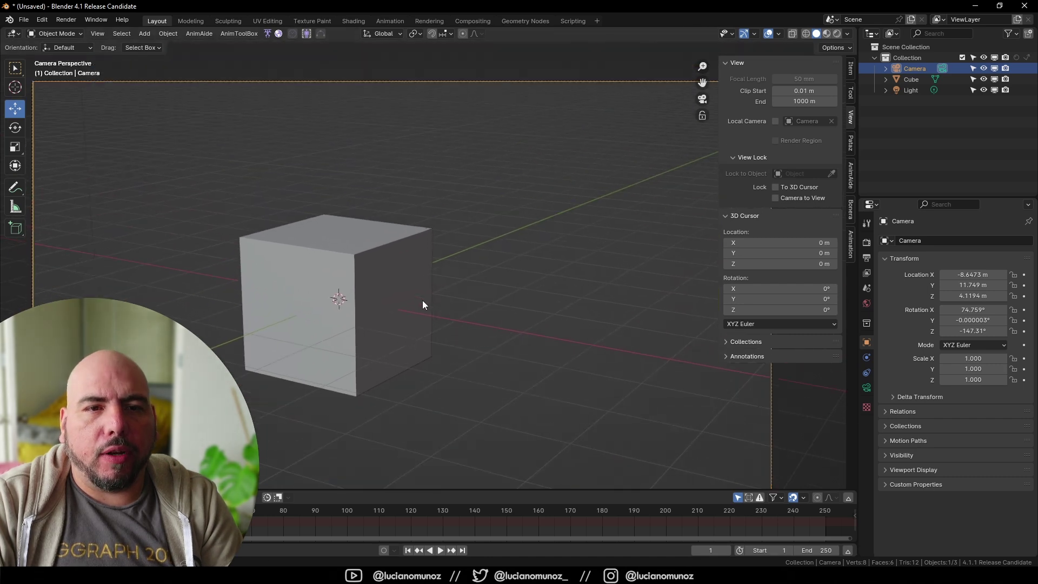
scroll(429, 270, down, 1)
click(413, 265)
Duplicate the cube above the original and scale the copy down to 0.055.
key(shift+d)
click(428, 207)
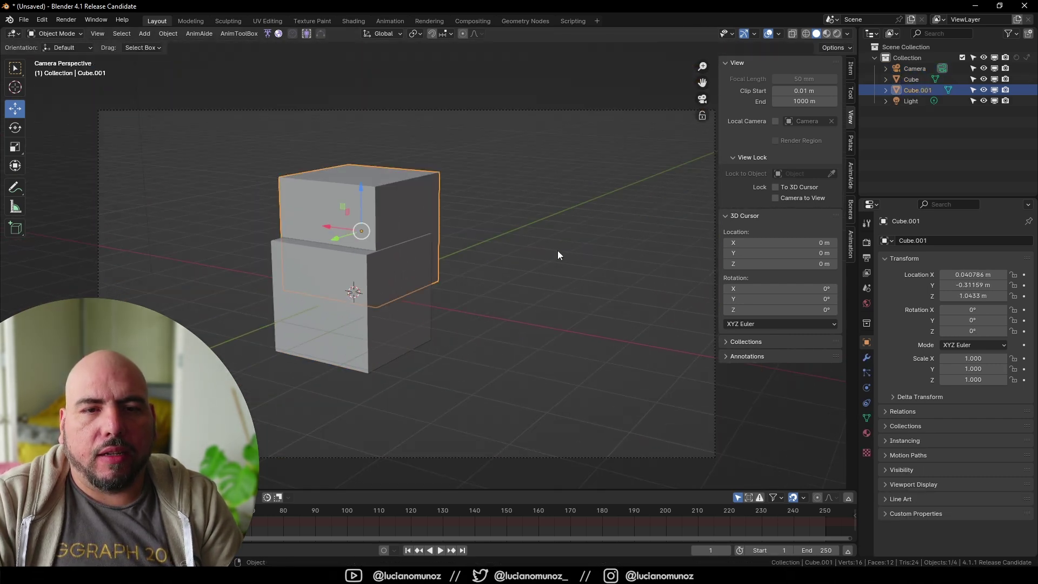
key(s)
click(373, 234)
Zoom and pan the camera view in on the tiny cube.
scroll(372, 266, up, 1)
scroll(372, 266, up, 4)
shift+middle_drag(373, 246, 447, 292)
scroll(442, 262, up, 3)
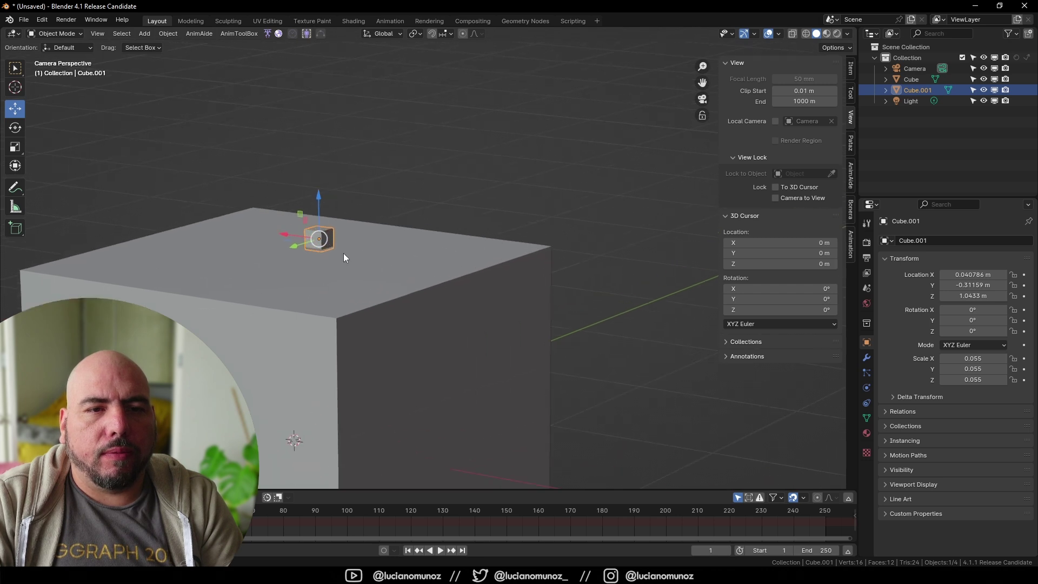
shift+middle_drag(303, 285, 456, 290)
scroll(446, 266, up, 3)
scroll(541, 265, up, 2)
shift+middle_drag(560, 260, 485, 270)
ctrl+middle_drag(425, 288, 571, 252)
mouse_move(504, 277)
shift+middle_down()
mouse_move(527, 252)
mouse_move(620, 231)
mouse_move(514, 260)
shift+middle_up()
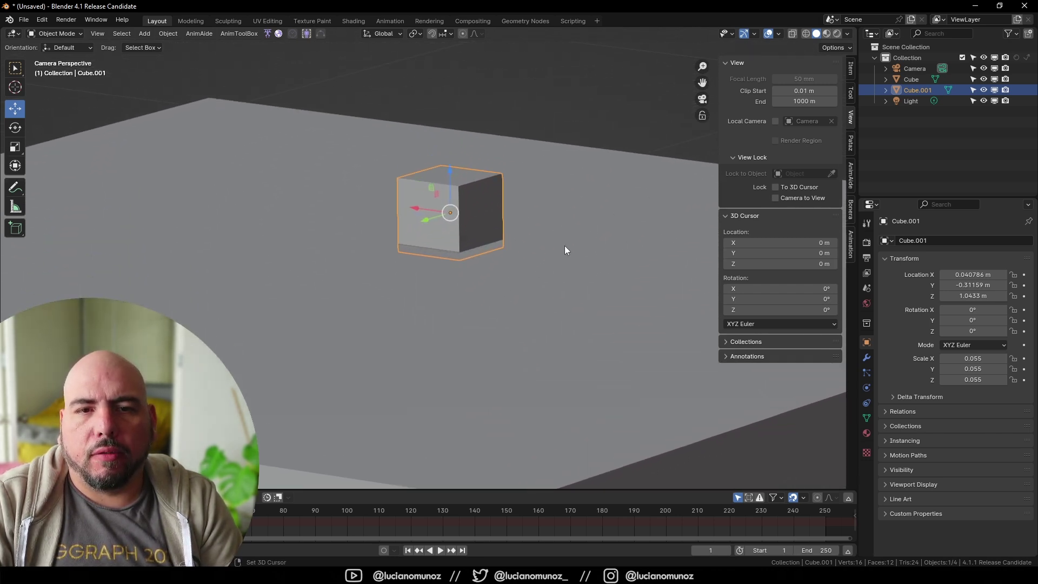
ctrl+middle_drag(449, 290, 614, 222)
shift+middle_drag(511, 203, 473, 251)
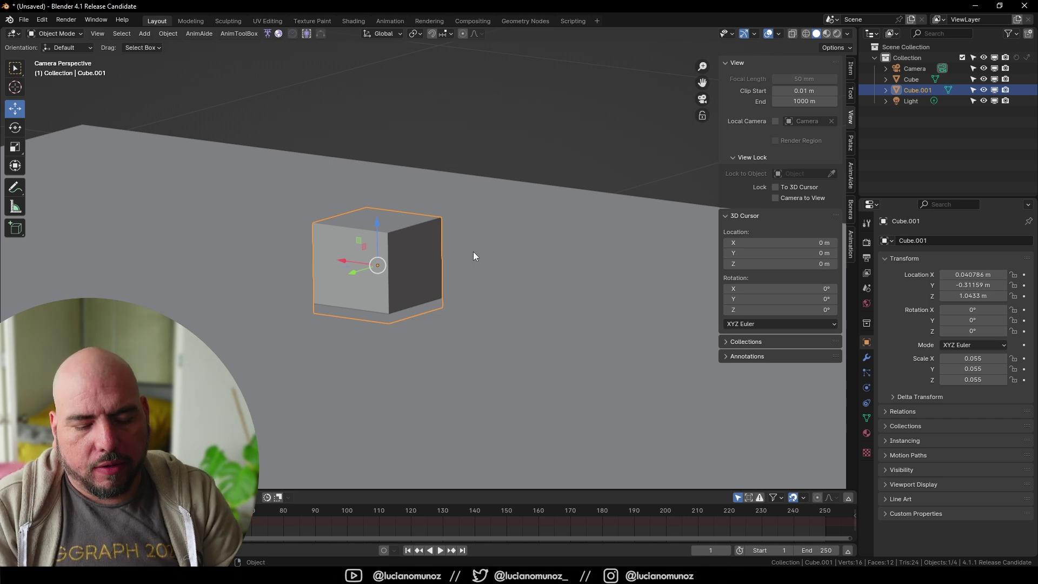
Fit the camera frame back into the viewport with Home and hide the sidebar.
key(Home)
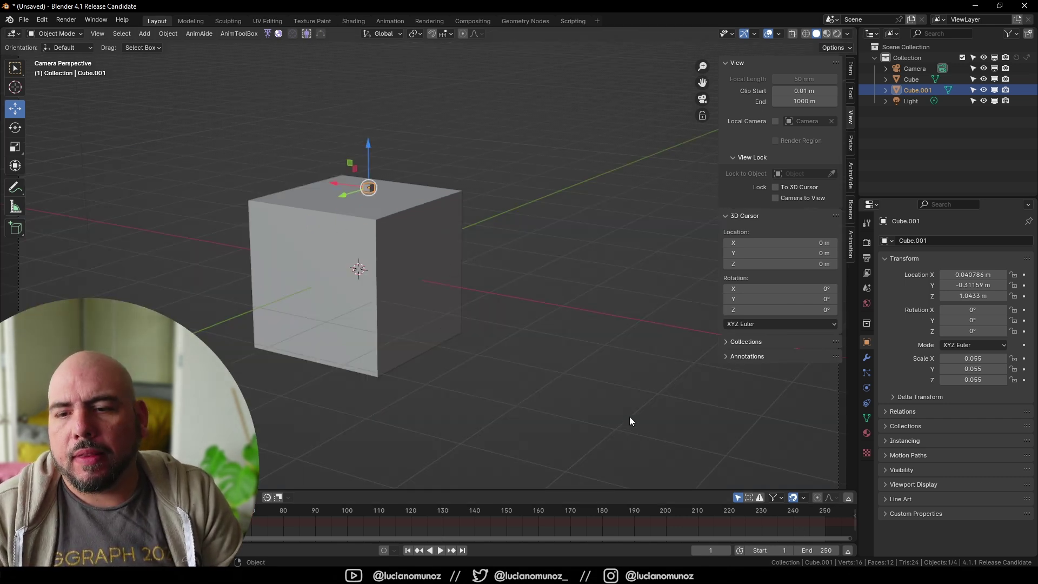
key(n)
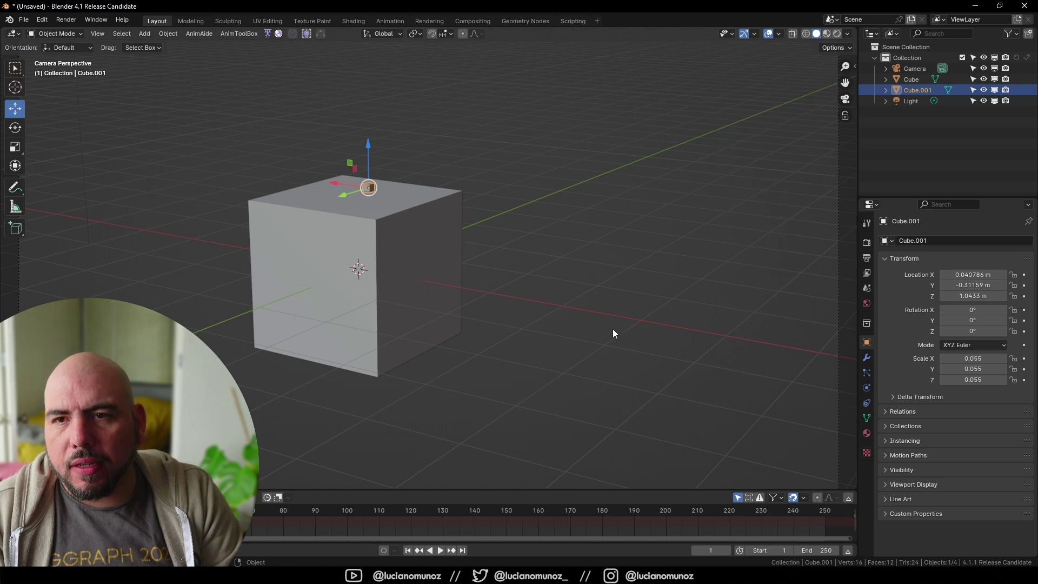
ctrl+middle_drag(478, 239, 476, 261)
scroll(476, 261, up, 1)
scroll(476, 261, down, 2)
scroll(476, 260, up, 1)
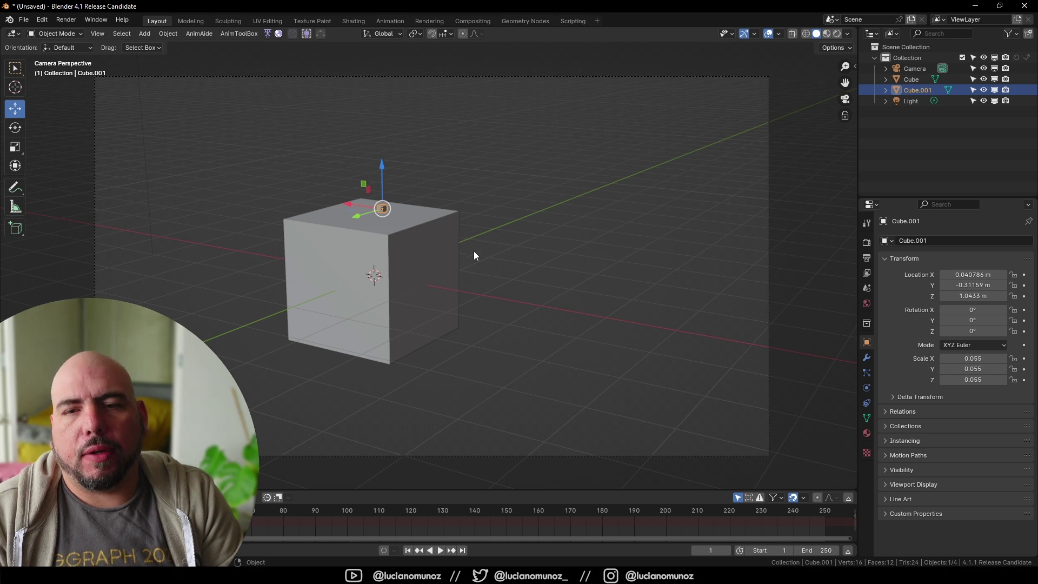
ctrl+middle_drag(426, 271, 450, 270)
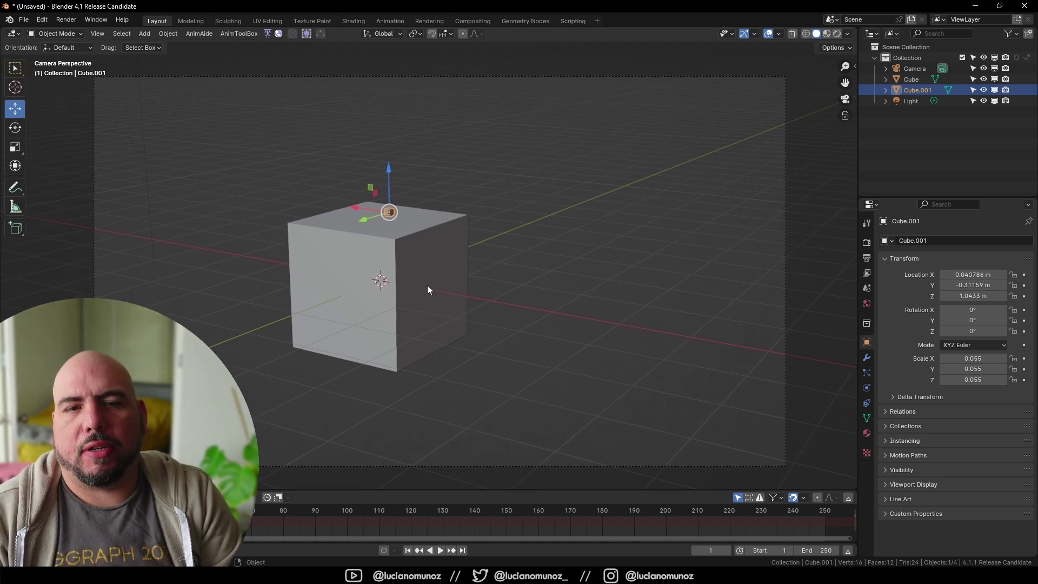
Select the camera in the Outliner.
click(739, 74)
click(618, 152)
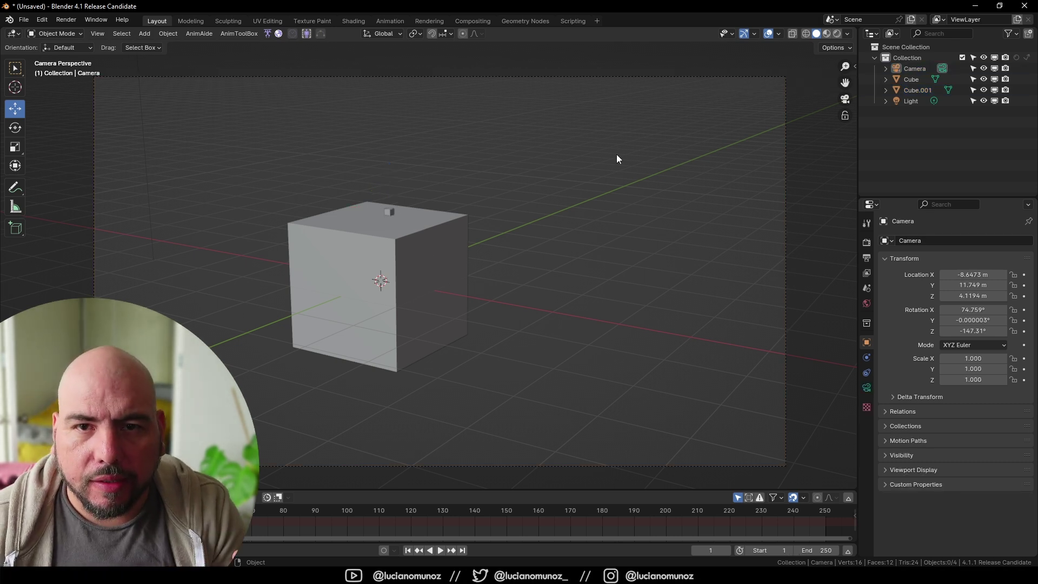
click(604, 79)
click(604, 88)
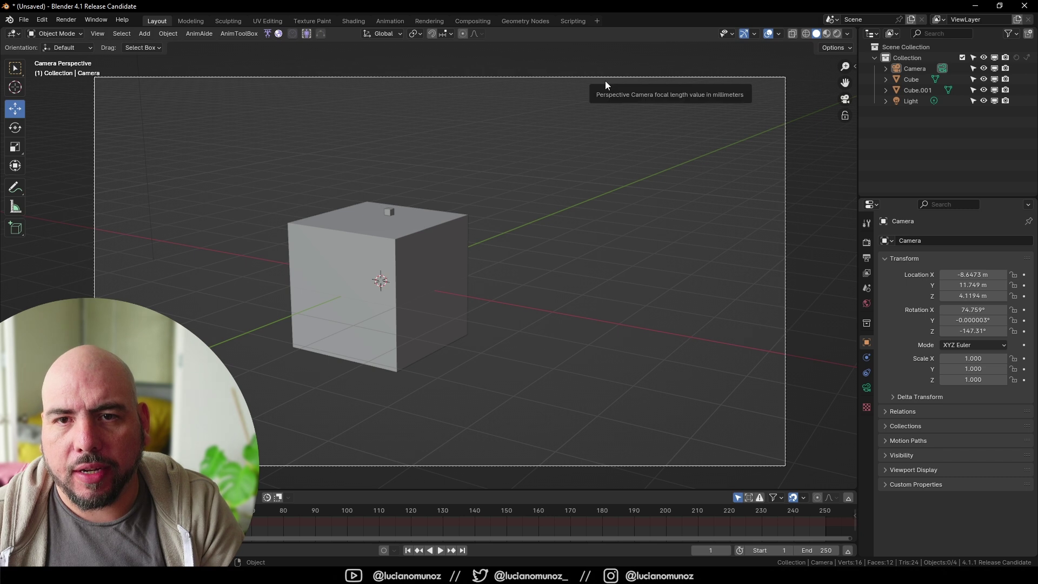
click(605, 80)
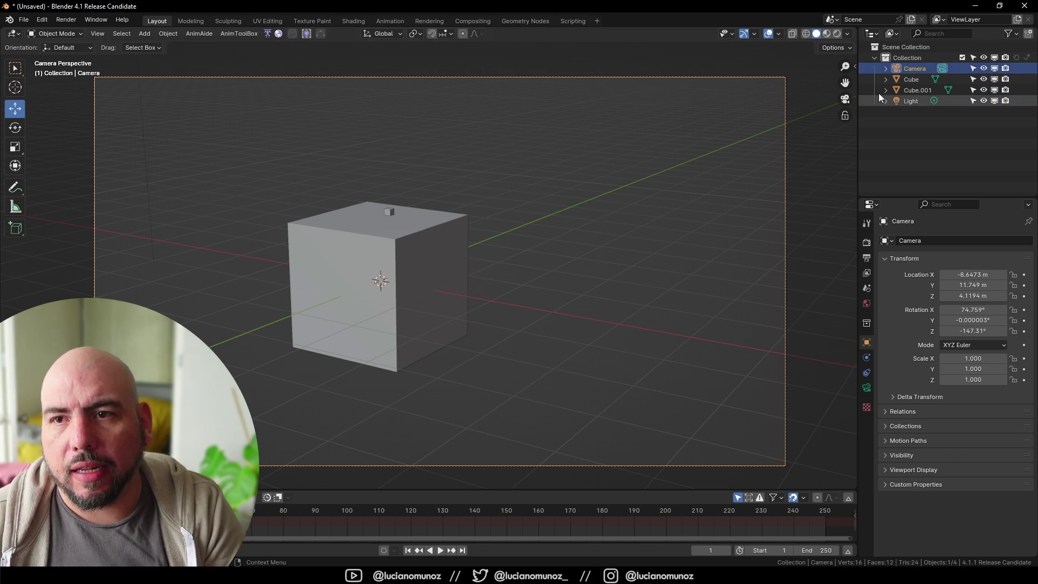
In Camera data properties, set Viewport Display Passepartout to 1.000 and expand Composition Guides.
click(867, 388)
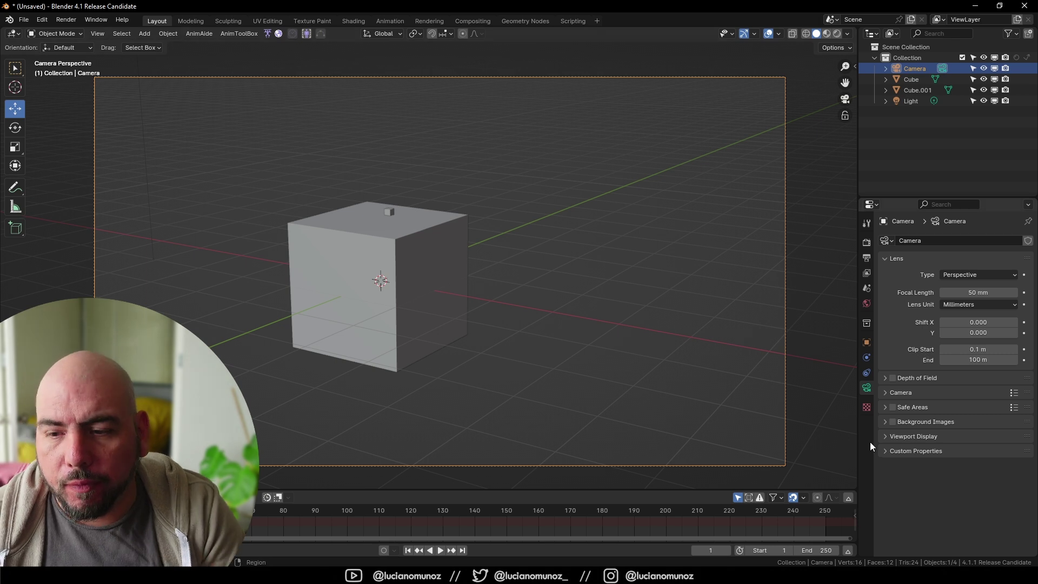
click(910, 437)
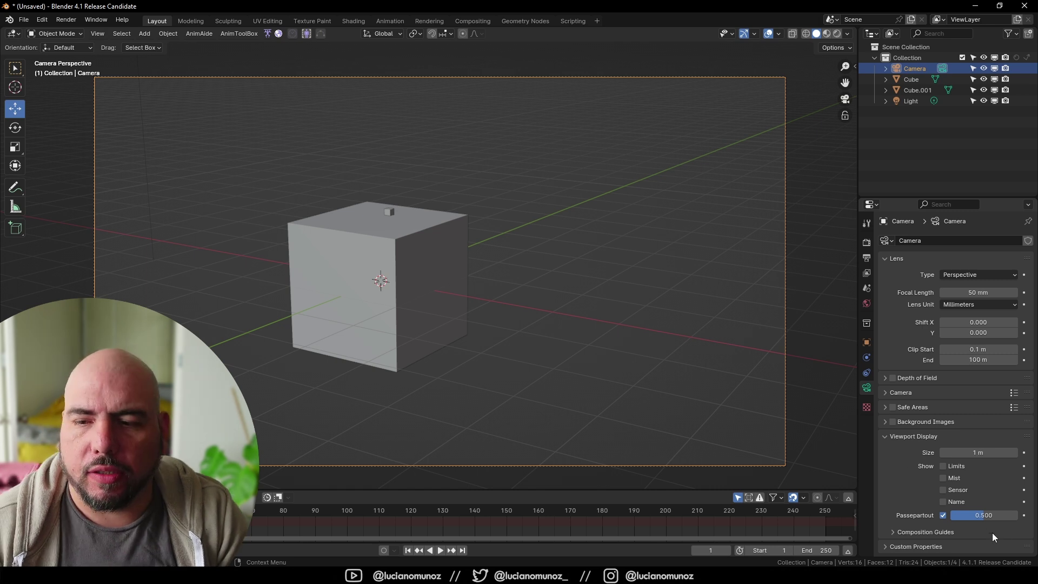
drag(985, 518, 1018, 517)
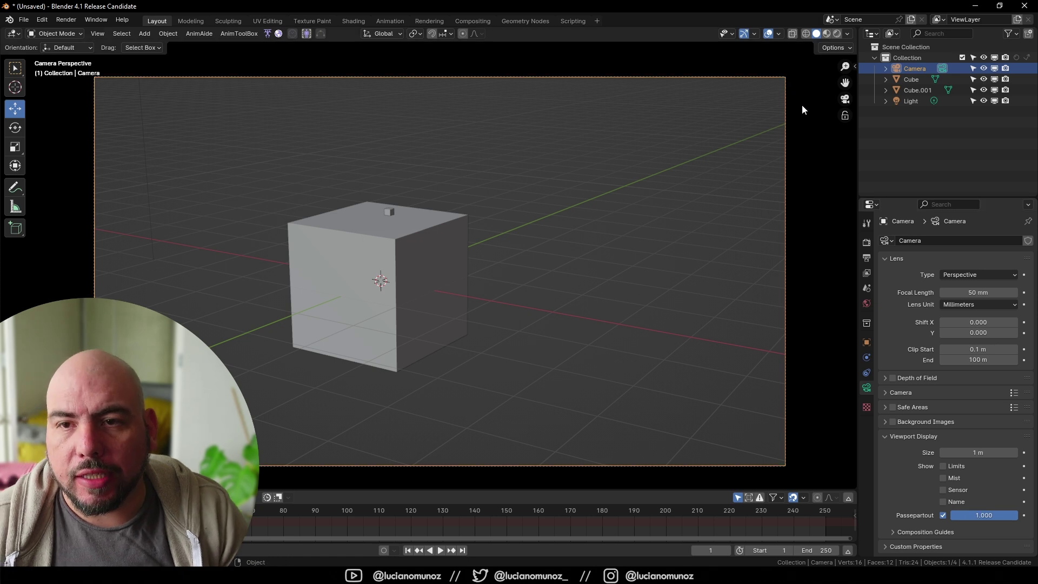
drag(996, 516, 1019, 516)
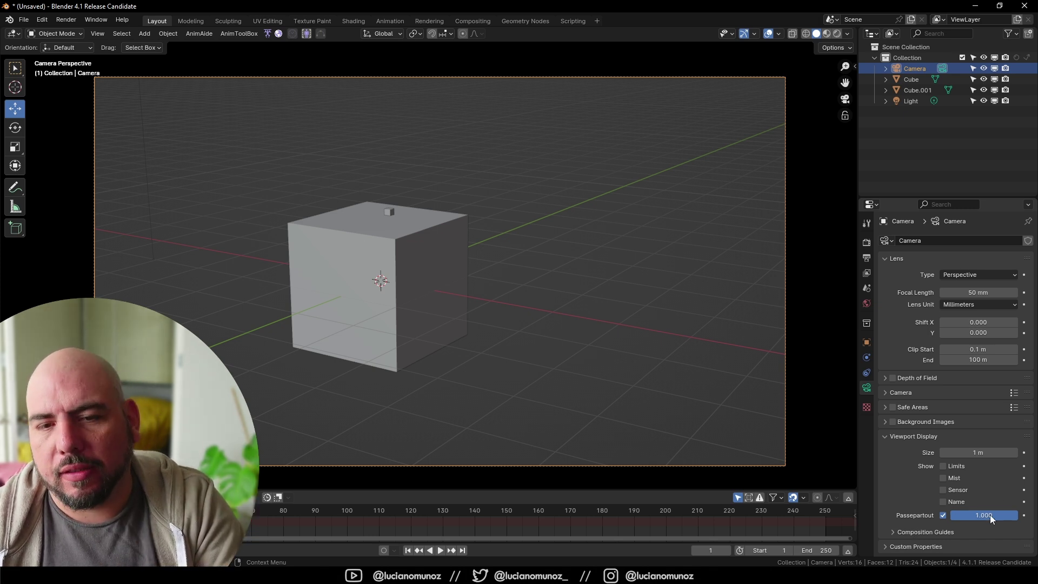
click(924, 532)
scroll(932, 512, down, 5)
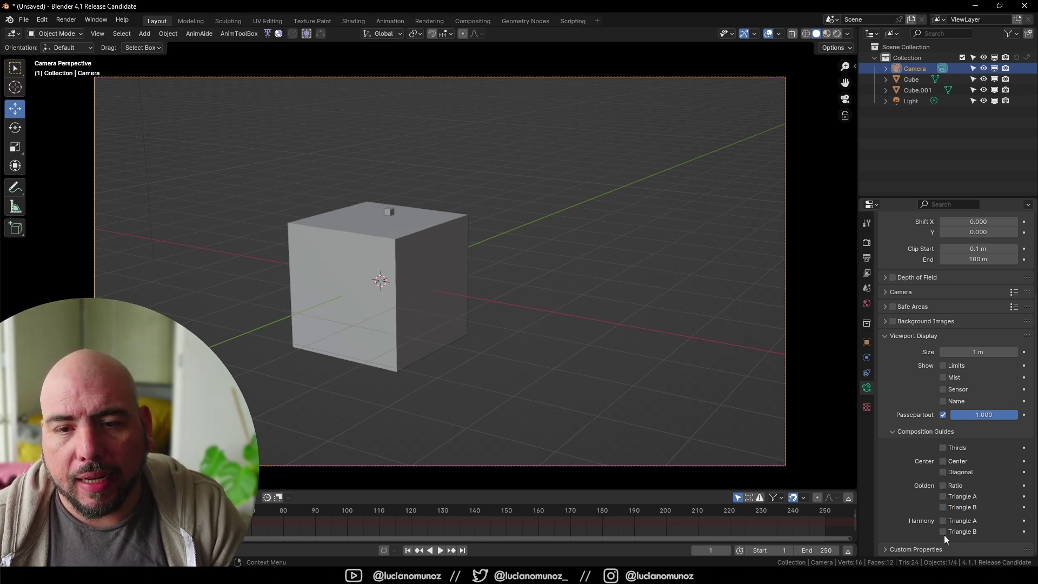
Try the composition guides, switching them all on and off, including Harmony Triangle B.
drag(945, 448, 946, 530)
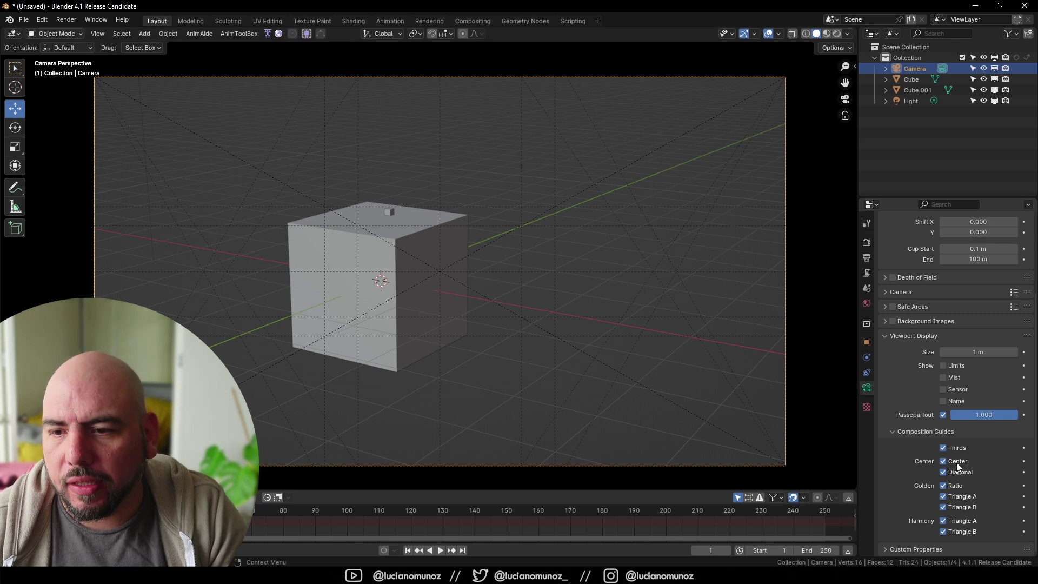
drag(948, 507, 944, 533)
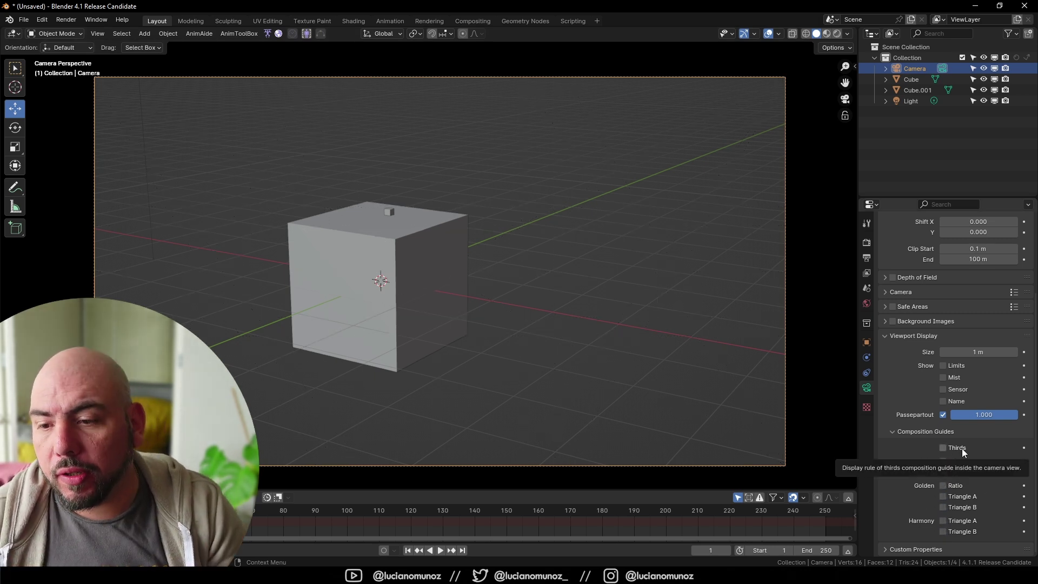
click(943, 532)
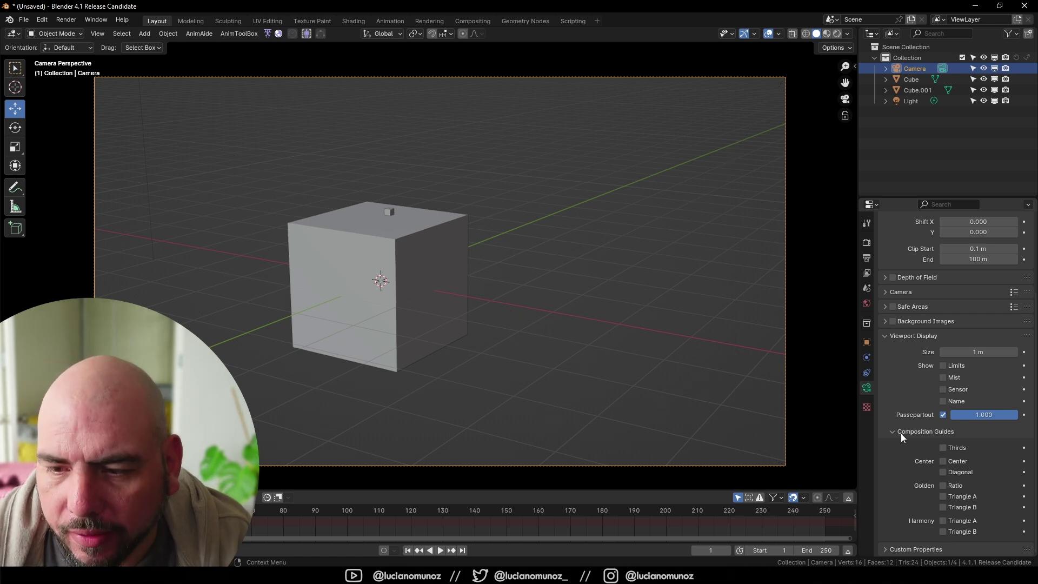
Toggle the Passepartout, Name and Sensor displays, keeping Passepartout on at 1.000.
click(893, 431)
click(943, 515)
click(944, 503)
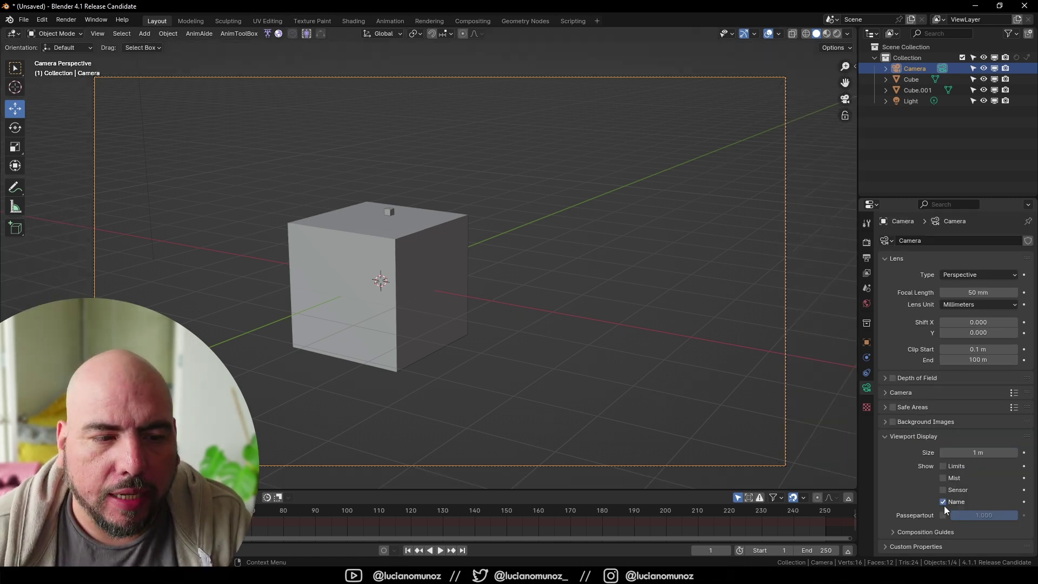
click(944, 514)
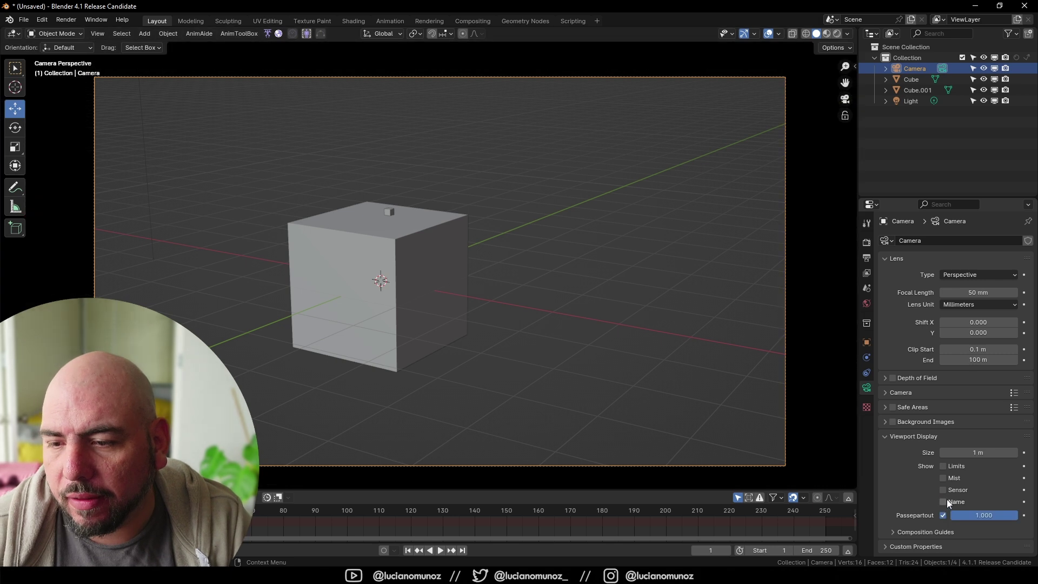
click(943, 491)
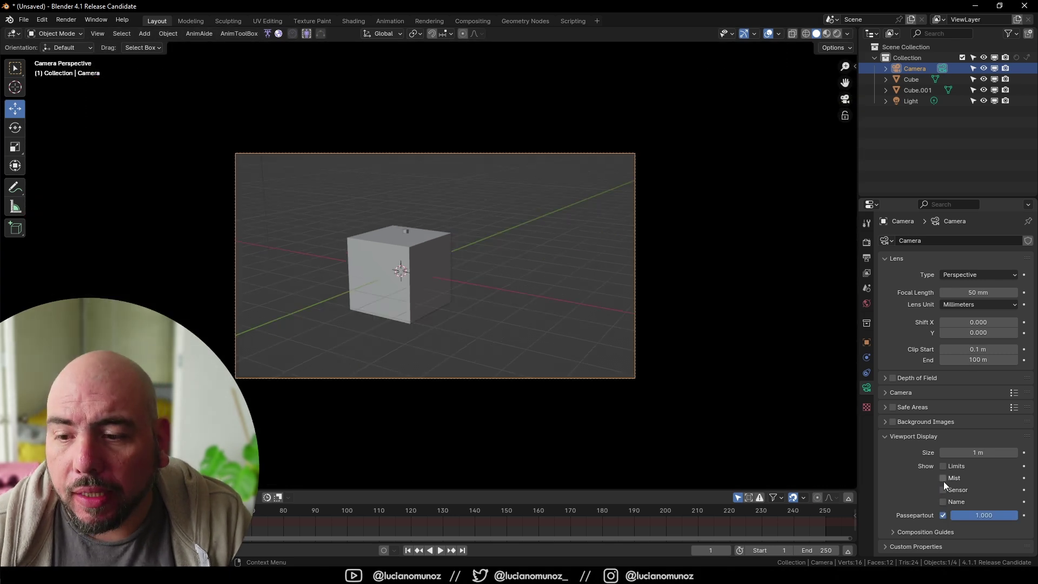
Leave the camera view, open the sidebar, and enable the camera's Show Limits.
key(KP_0)
key(n)
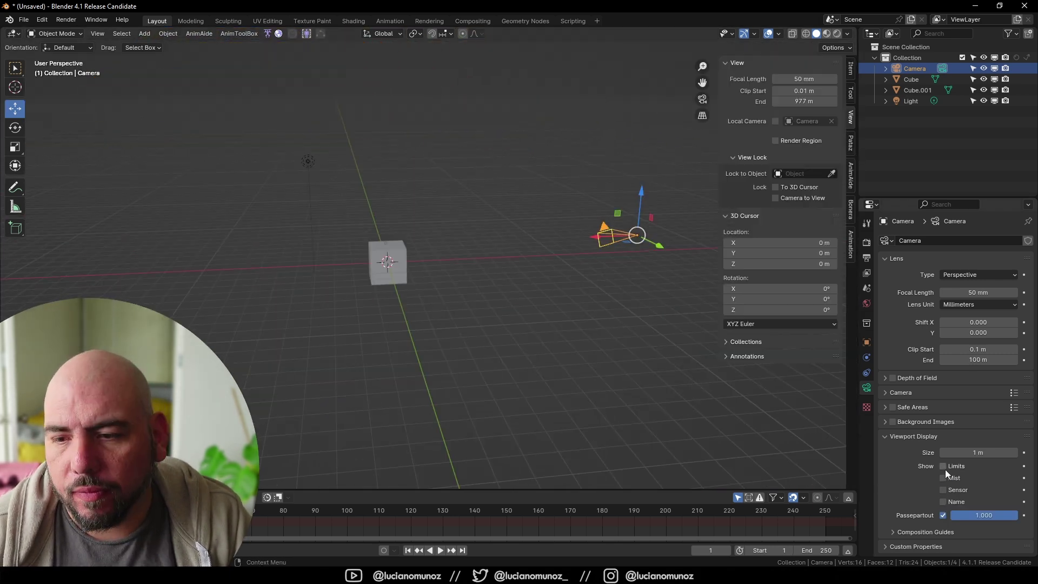
click(943, 466)
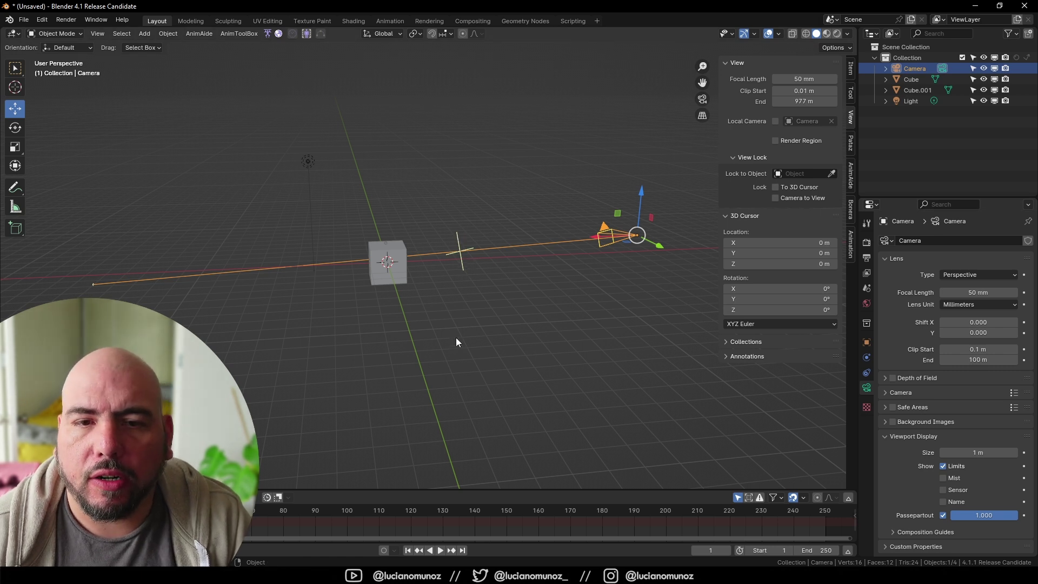
Drag the focus point onto the cube, setting focus distance to 14 m.
drag(458, 270, 425, 271)
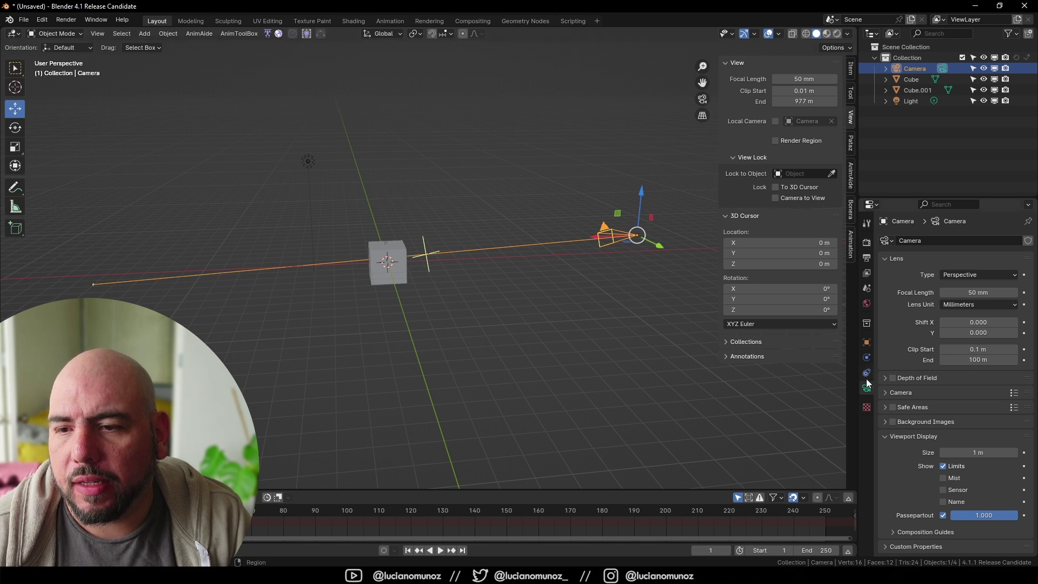
click(900, 377)
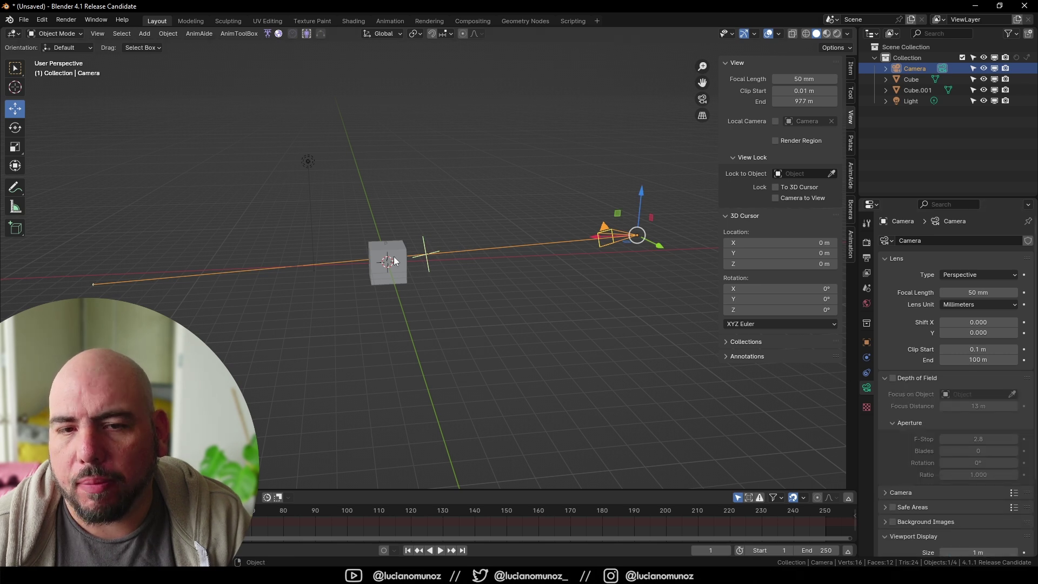
drag(427, 261, 522, 264)
drag(446, 269, 417, 274)
Enable the camera's Mist display and orbit to view the range.
middle_drag(435, 223, 319, 344)
scroll(975, 475, down, 5)
click(954, 481)
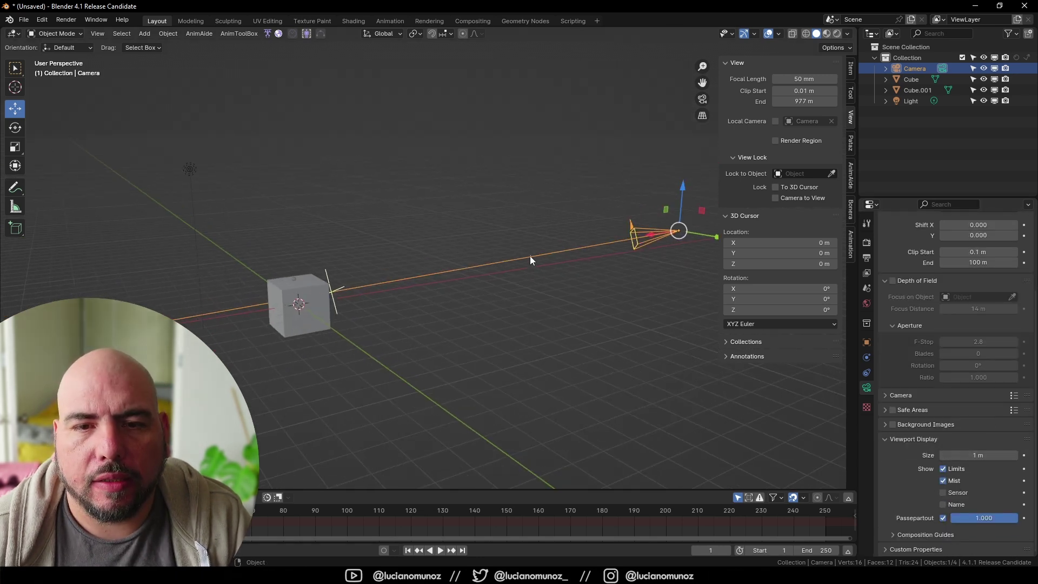
middle_drag(341, 306, 275, 307)
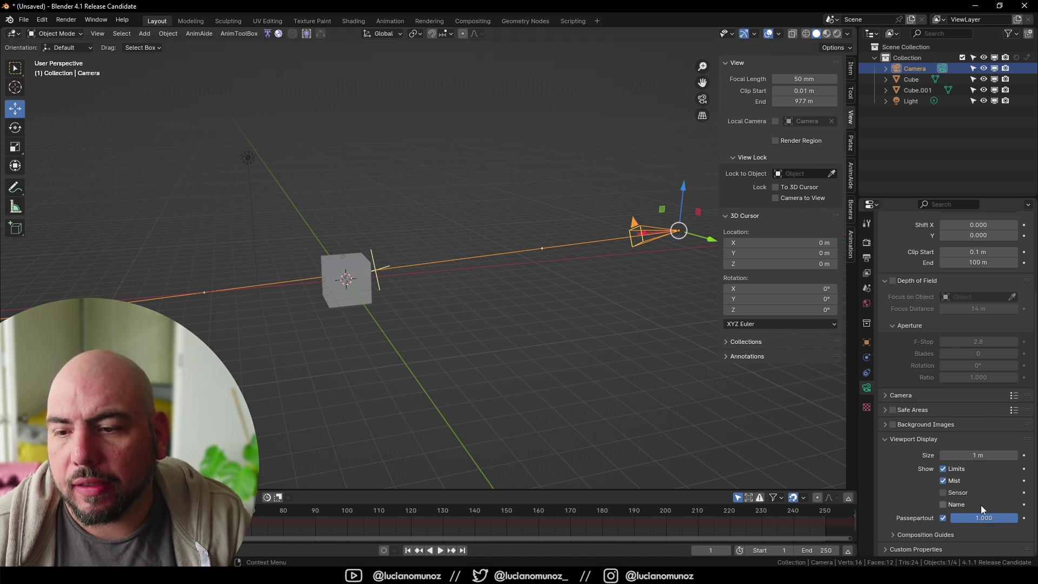
In World properties, set Mist Pass start to 10 m and depth to 18 m, then return to Camera data.
click(867, 290)
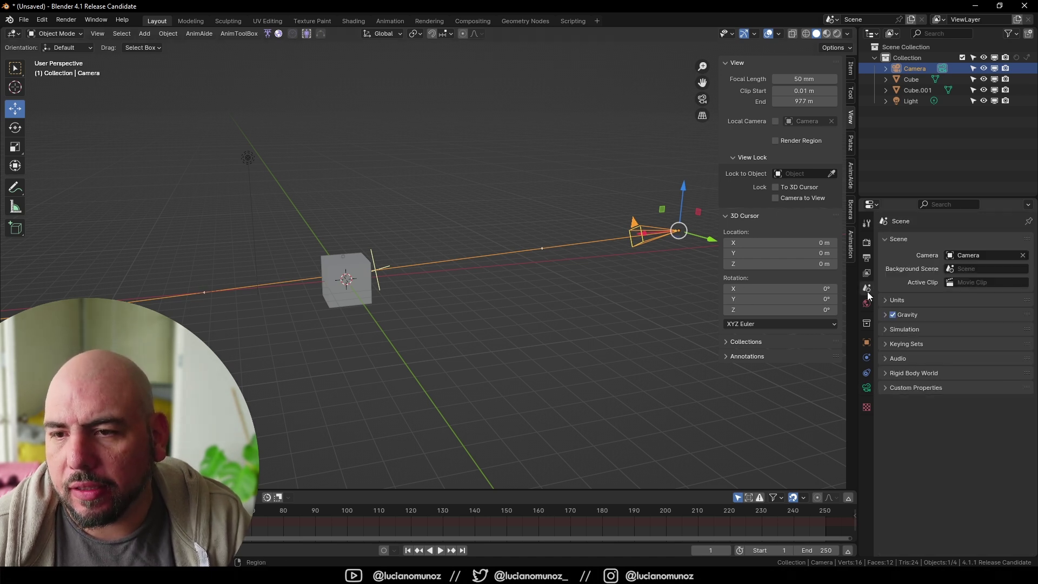
click(867, 304)
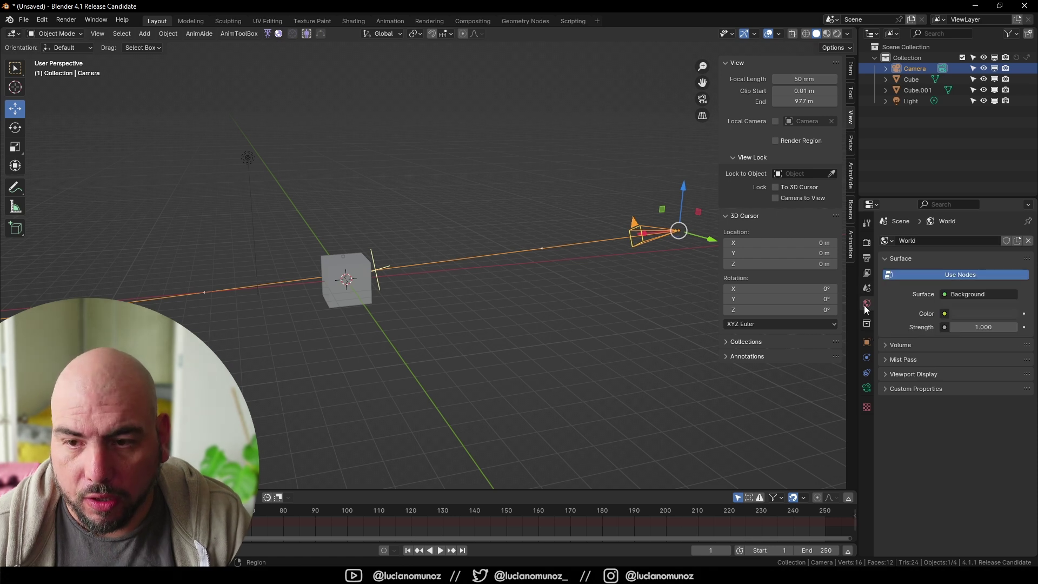
click(902, 358)
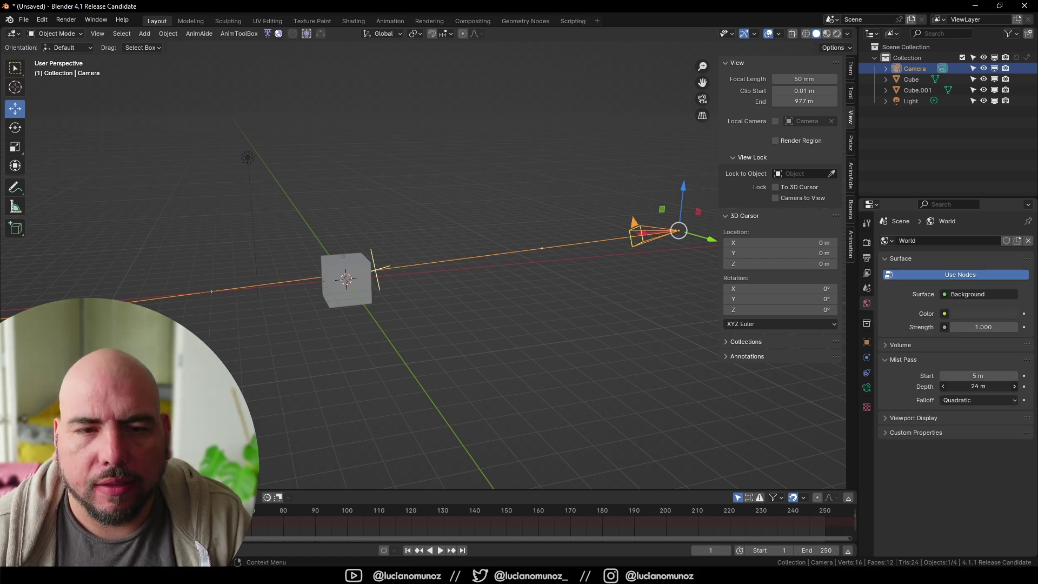
mouse_move(979, 387)
mouse_down()
mouse_move(999, 376)
mouse_move(965, 376)
mouse_up()
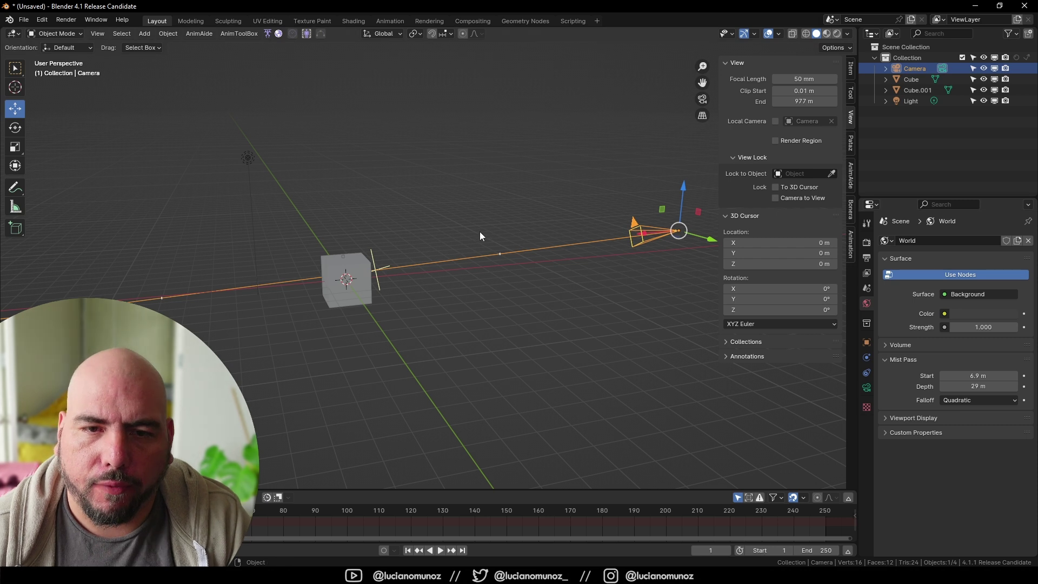
mouse_move(968, 376)
mouse_down()
mouse_move(941, 376)
mouse_move(1005, 376)
mouse_move(959, 386)
mouse_up()
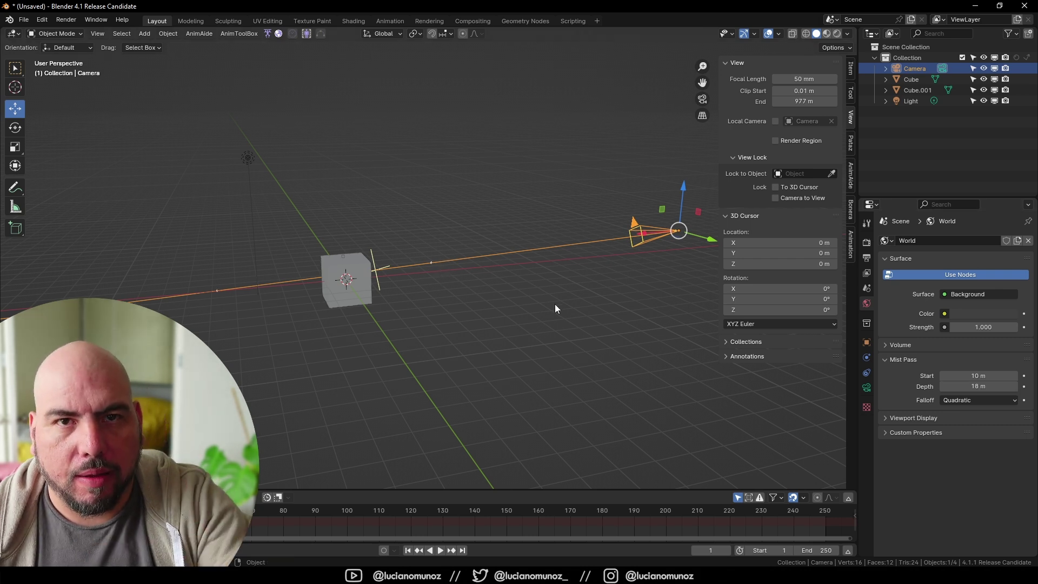
click(866, 388)
scroll(909, 427, down, 4)
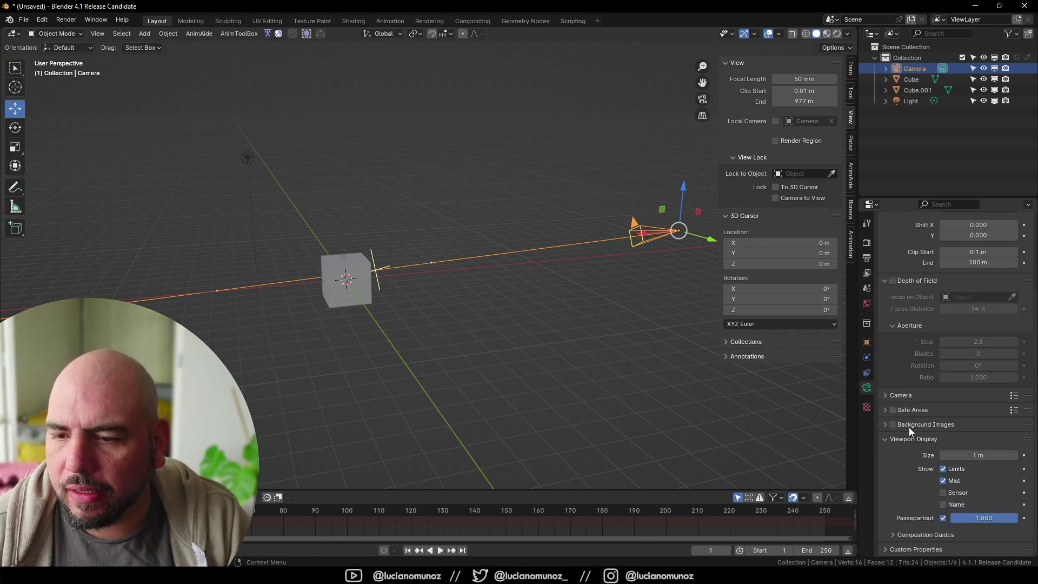
Toggle the camera's Show Limits line off and on to check the clip range.
click(951, 466)
click(952, 466)
click(952, 467)
click(952, 465)
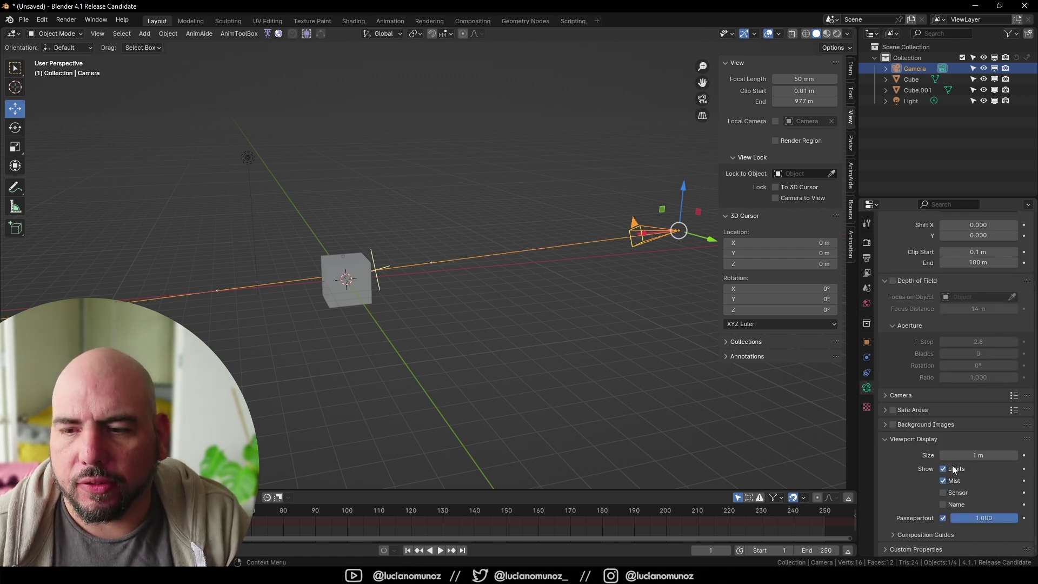
click(953, 465)
click(953, 465)
middle_drag(530, 267, 459, 241)
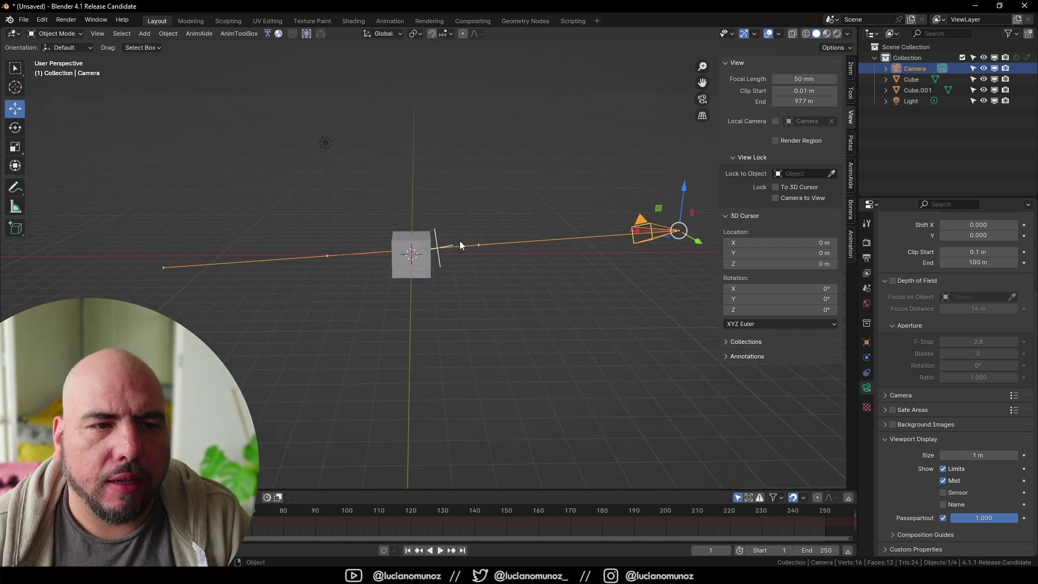
click(944, 469)
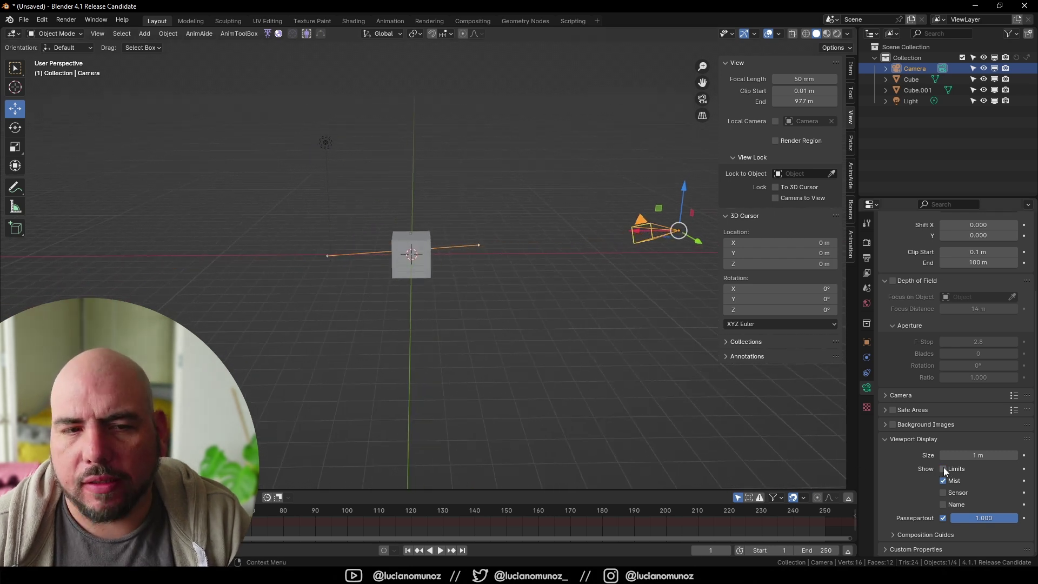
click(944, 470)
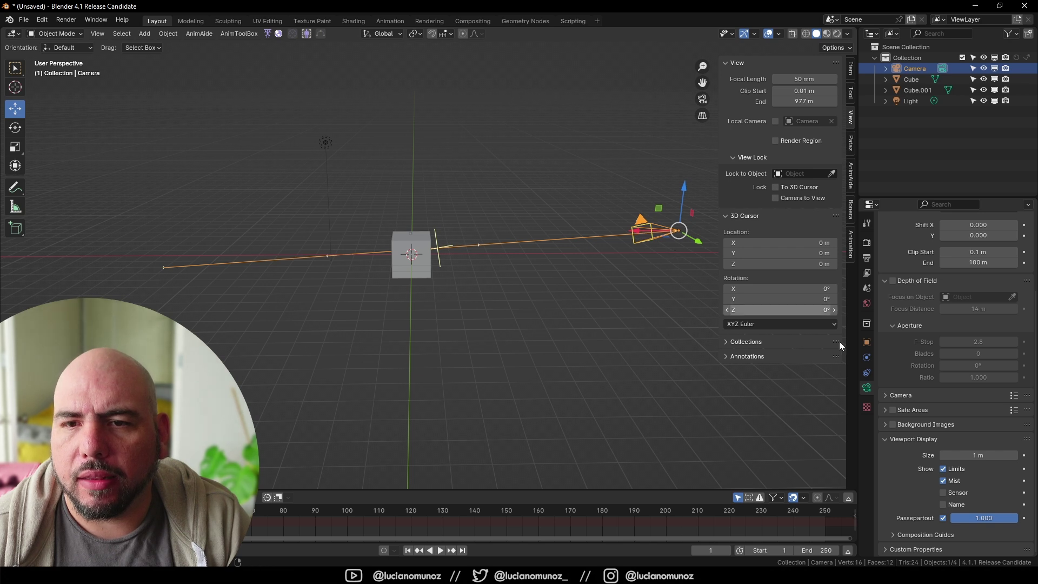
Set the viewport Clip End to 1000 m and narrow the camera clip to 4.5–44.8 m.
scroll(921, 411, up, 5)
drag(985, 361, 937, 360)
click(798, 101)
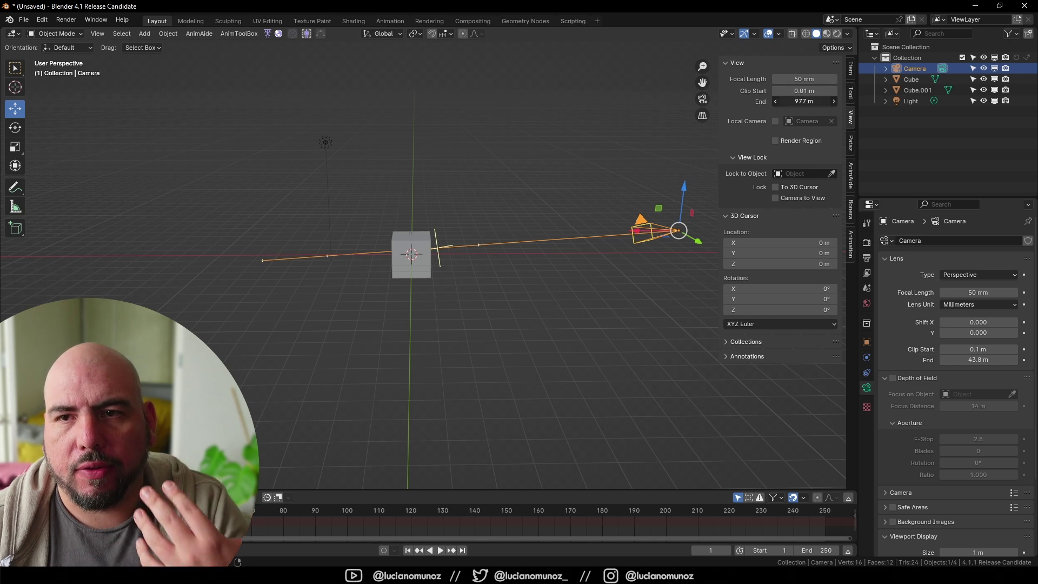
text(1000)
key(Return)
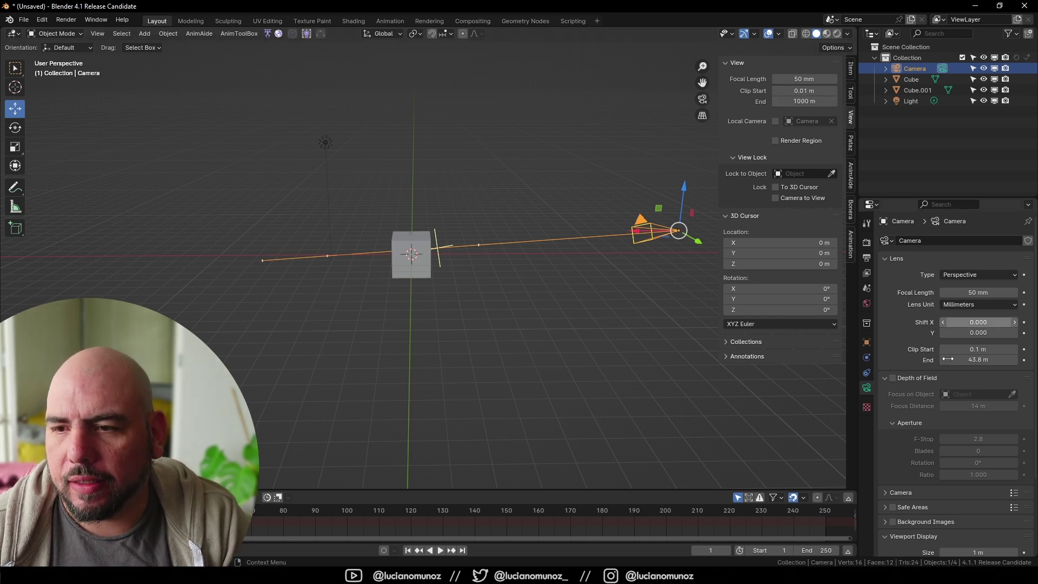
mouse_move(968, 359)
mouse_down()
mouse_move(992, 349)
mouse_move(970, 359)
mouse_up()
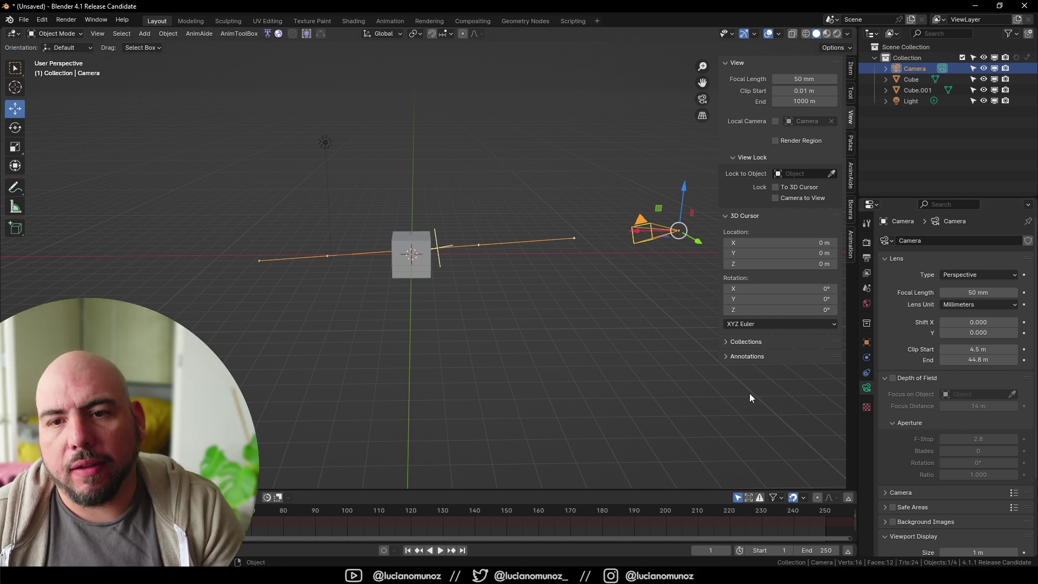
Duplicate the cube with Shift+D, then reselect the camera.
middle_drag(750, 394, 492, 238)
click(470, 244)
key(shift+d)
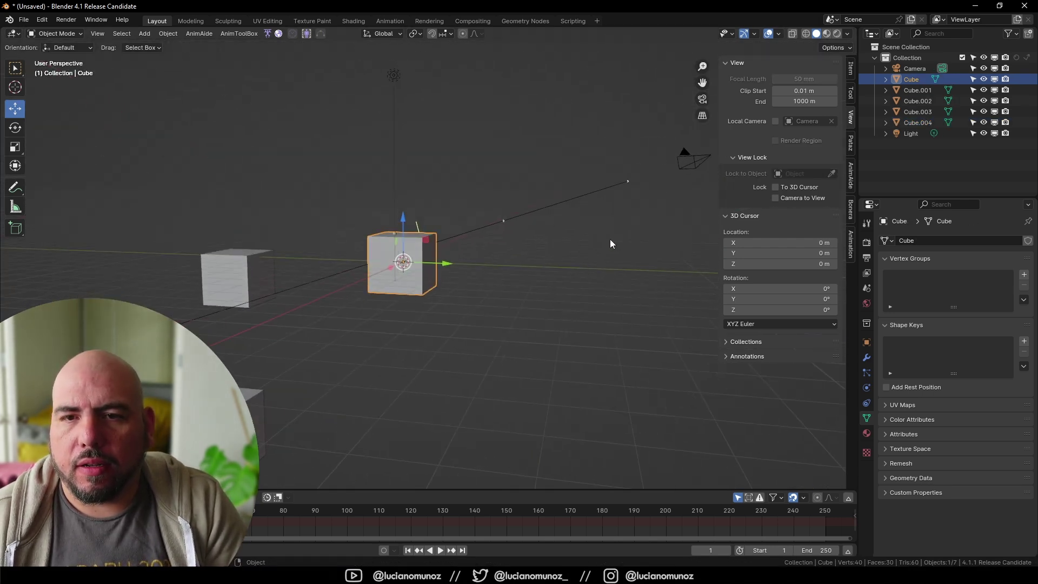
click(417, 223)
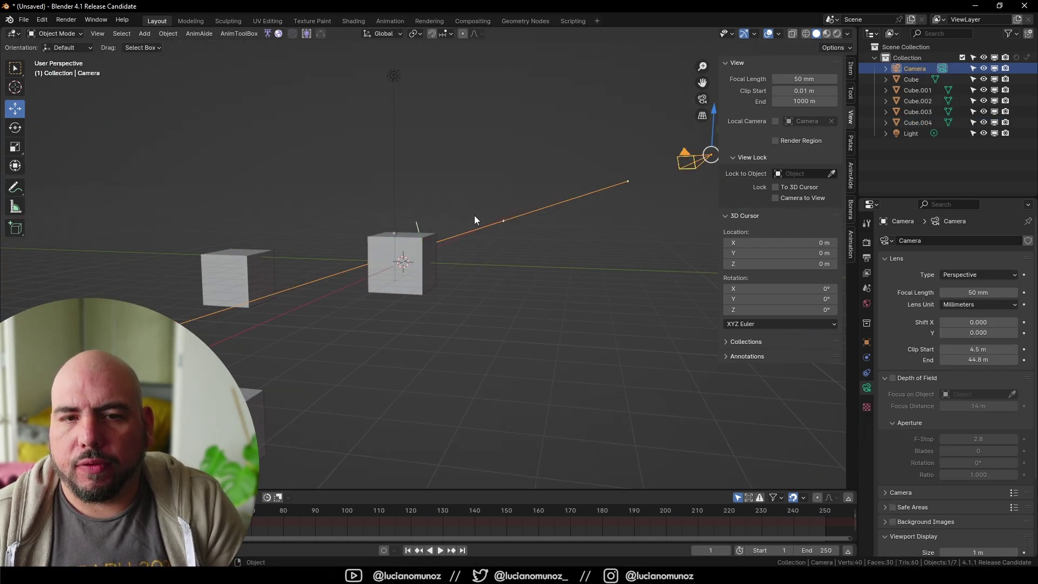
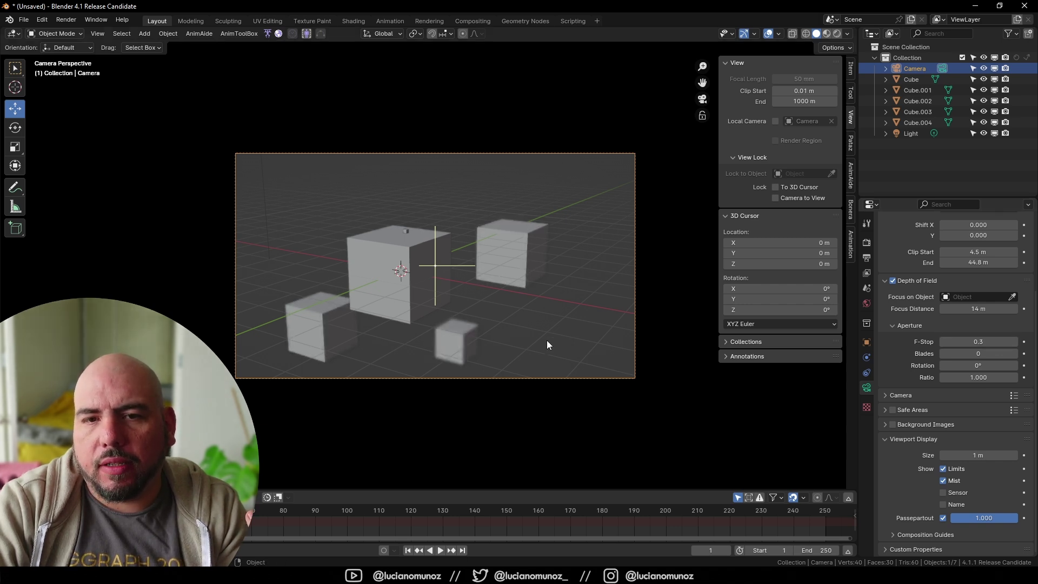
Orbit out to view the camera from outside, then look through it again with Numpad 0.
middle_drag(532, 339, 332, 290)
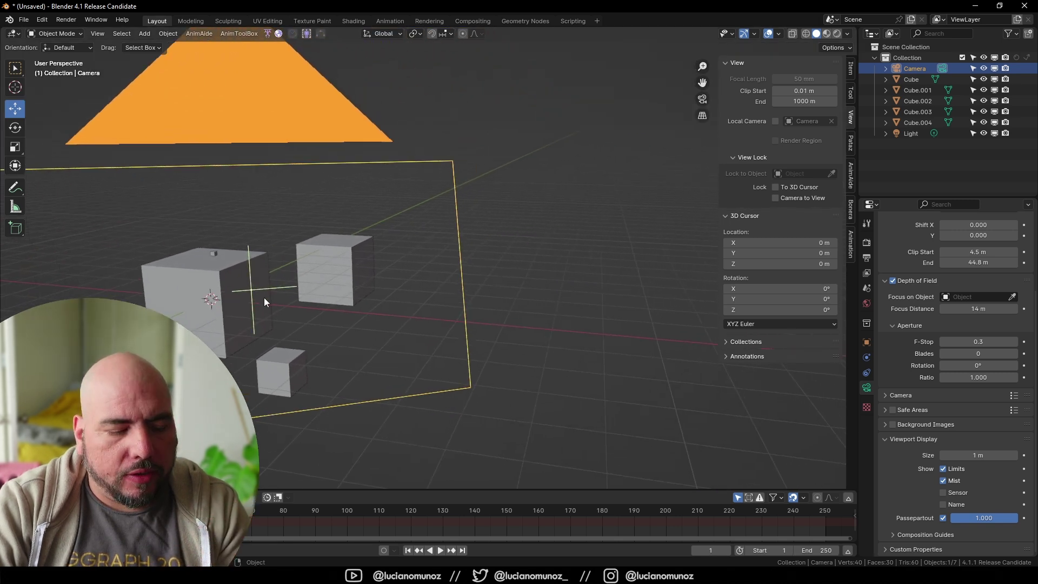
key(KP_0)
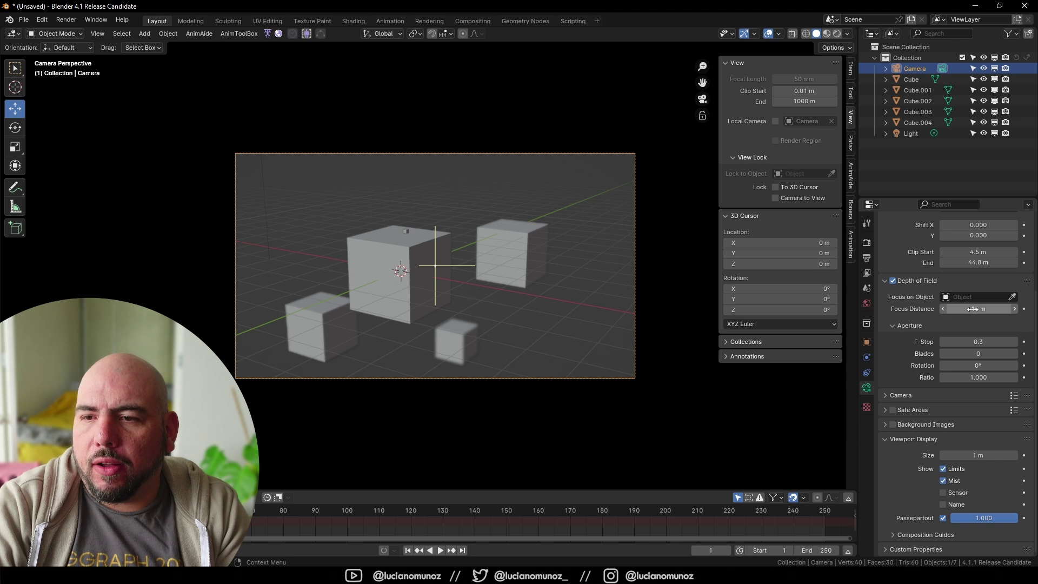
Tweak the focus distance in Material Preview shading with overlays hidden to judge the blur.
drag(972, 310, 989, 308)
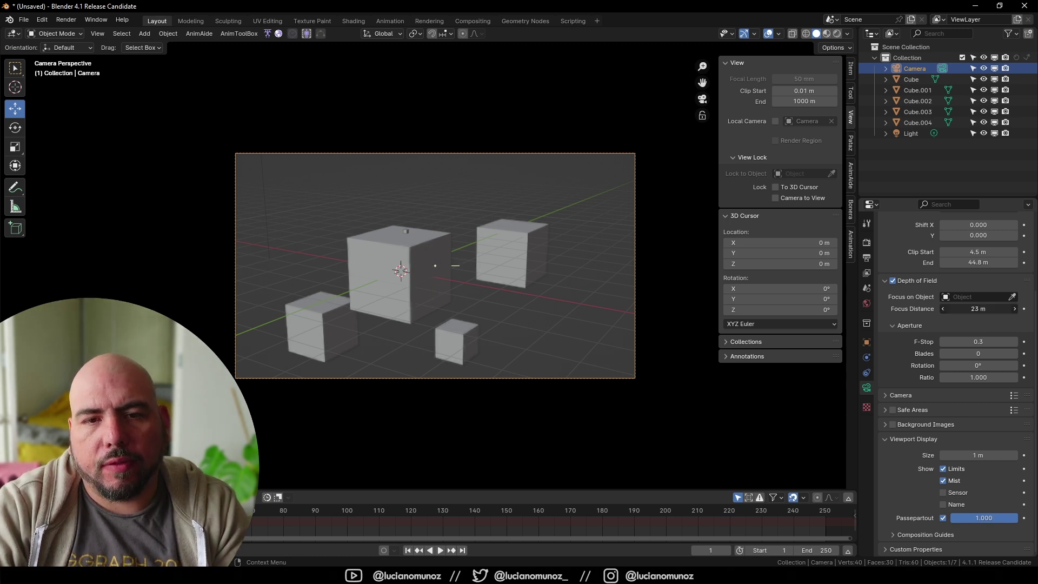
drag(979, 309, 973, 309)
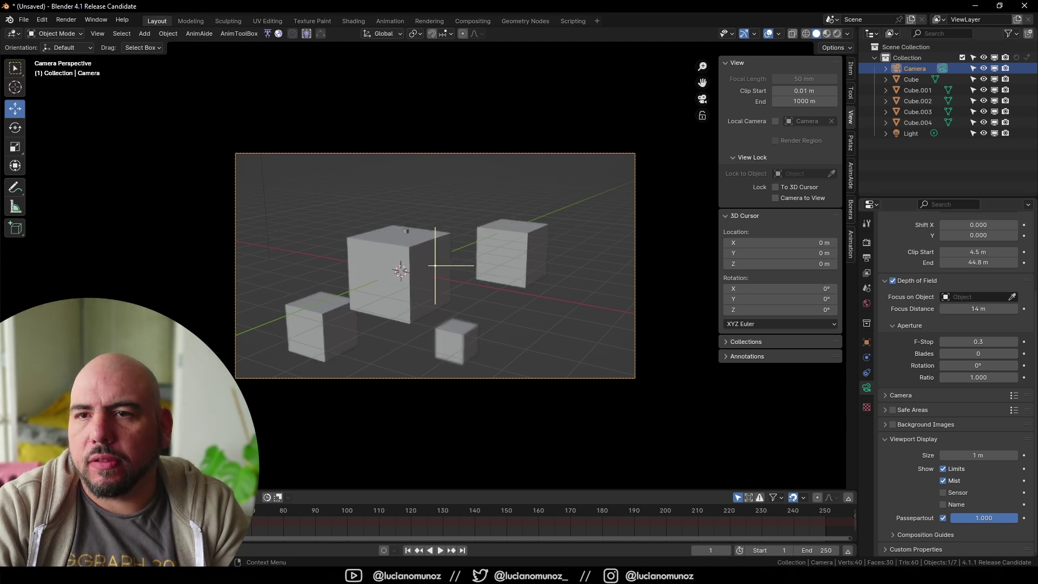
click(827, 34)
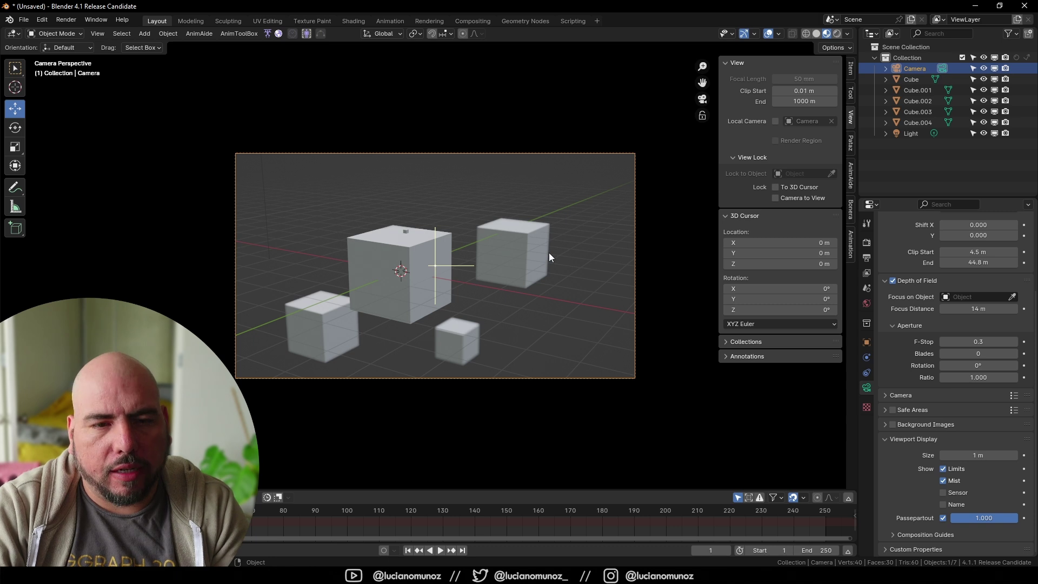
key(shift+alt+z)
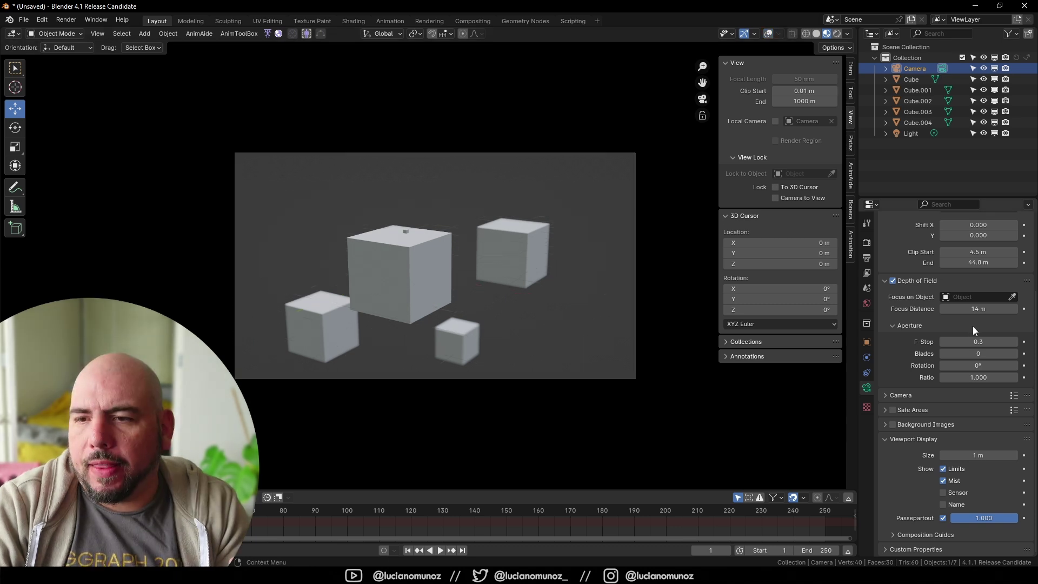
drag(976, 312, 977, 311)
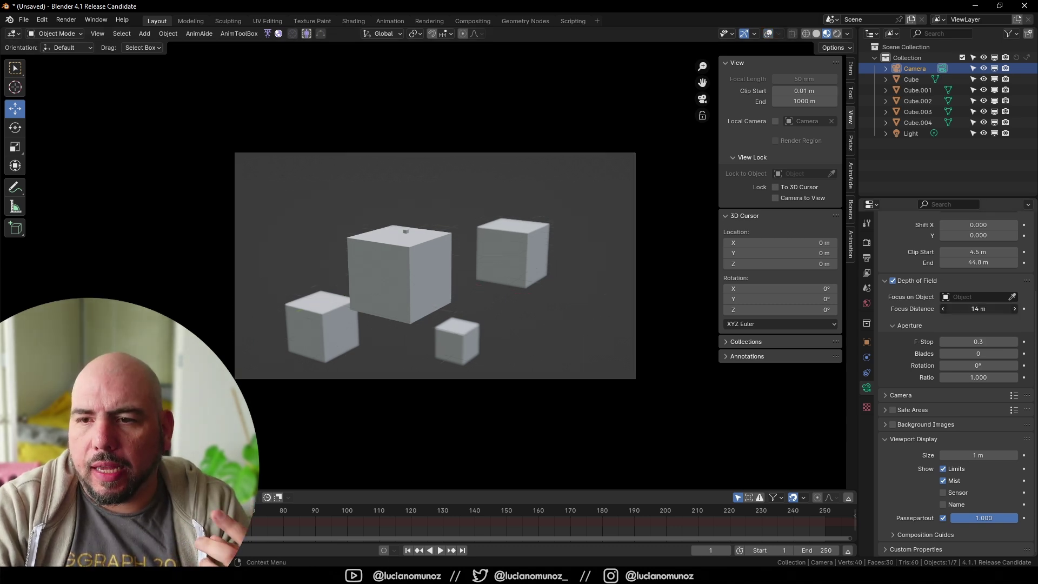
Pick Cube.002 as the camera's focus object and bring the overlays back.
click(1013, 297)
click(511, 261)
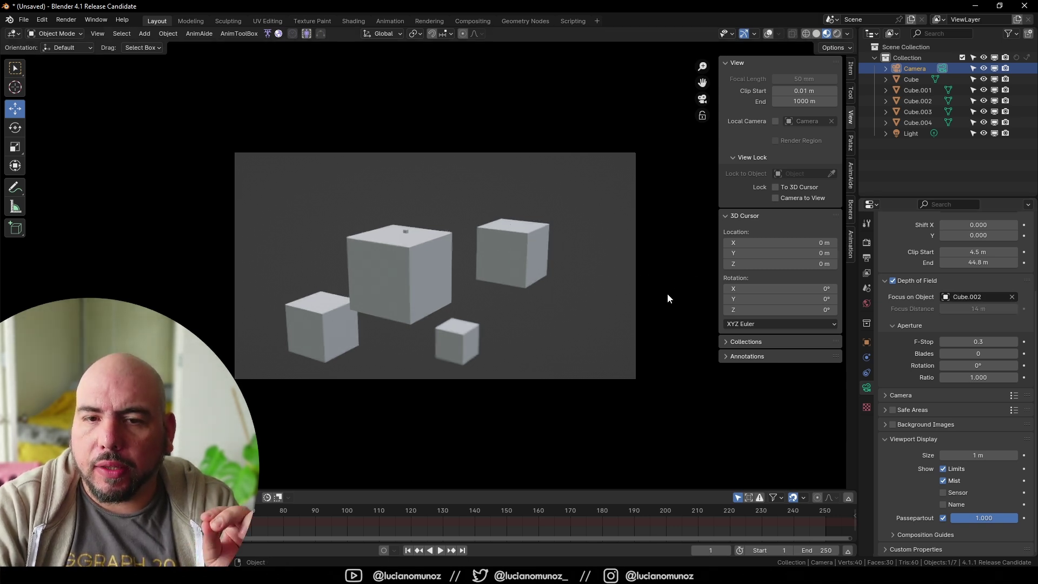
key(alt+shift+z)
middle_drag(443, 287, 414, 299)
middle_drag(302, 284, 329, 272)
Move Cube.002 so it sits to the left of the big cube.
click(247, 133)
scroll(538, 269, down, 8)
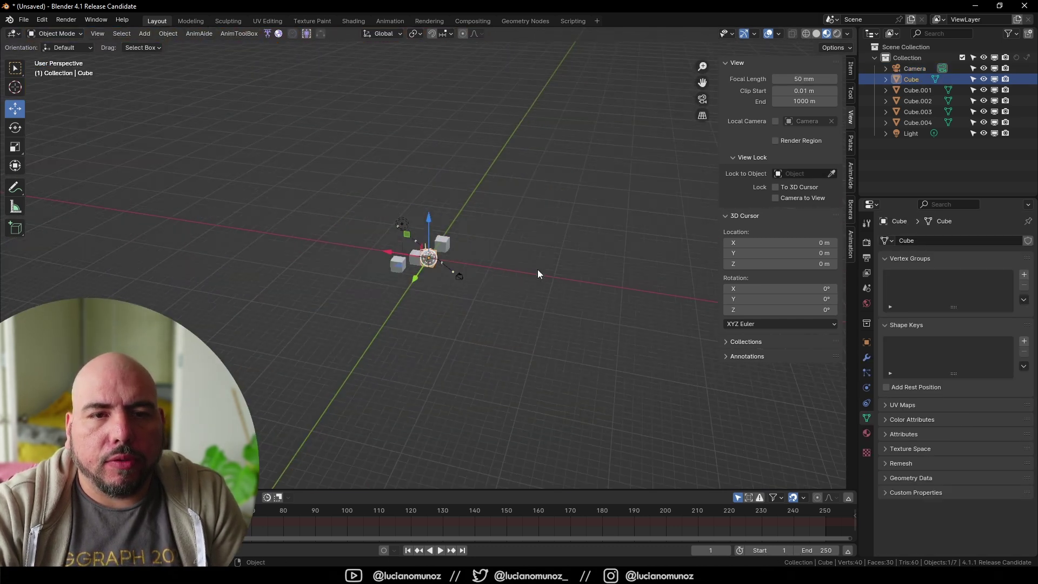
scroll(478, 259, up, 5)
scroll(475, 265, up, 5)
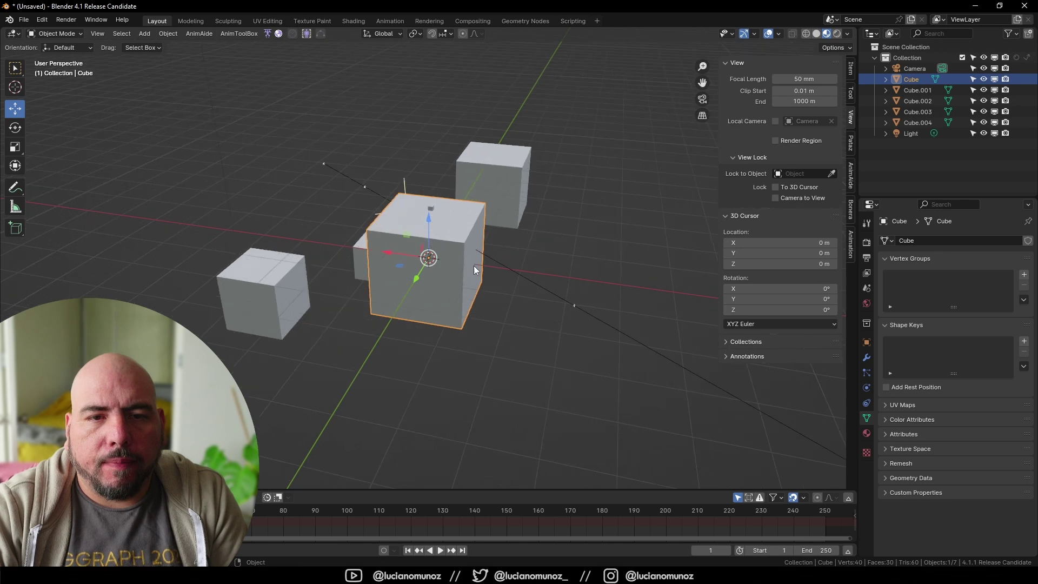
middle_drag(473, 265, 554, 255)
click(239, 209)
middle_drag(287, 230, 336, 214)
key(g)
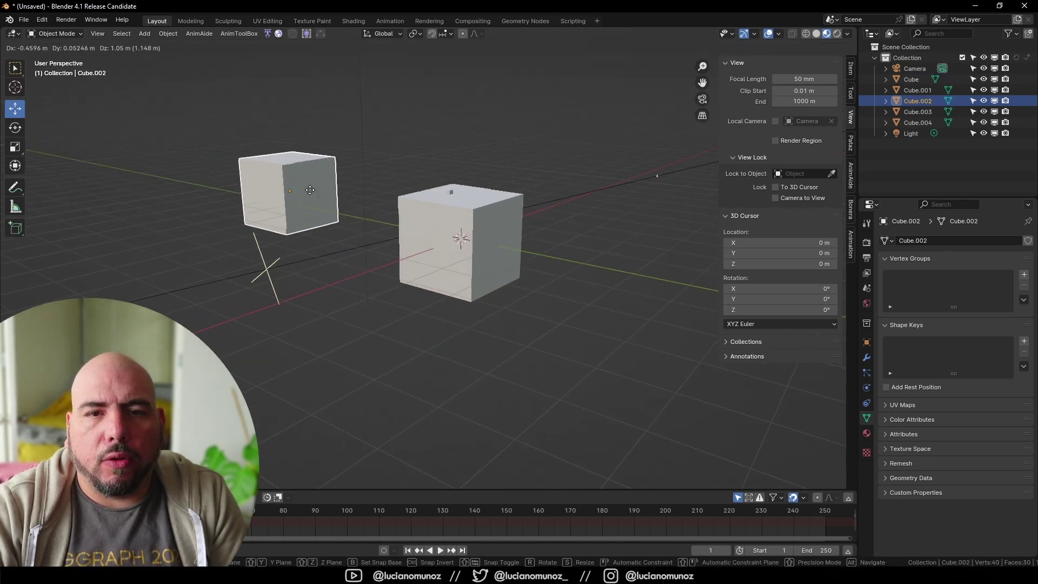
click(355, 191)
mouse_move(373, 202)
middle_down()
mouse_move(382, 209)
mouse_move(388, 193)
middle_up()
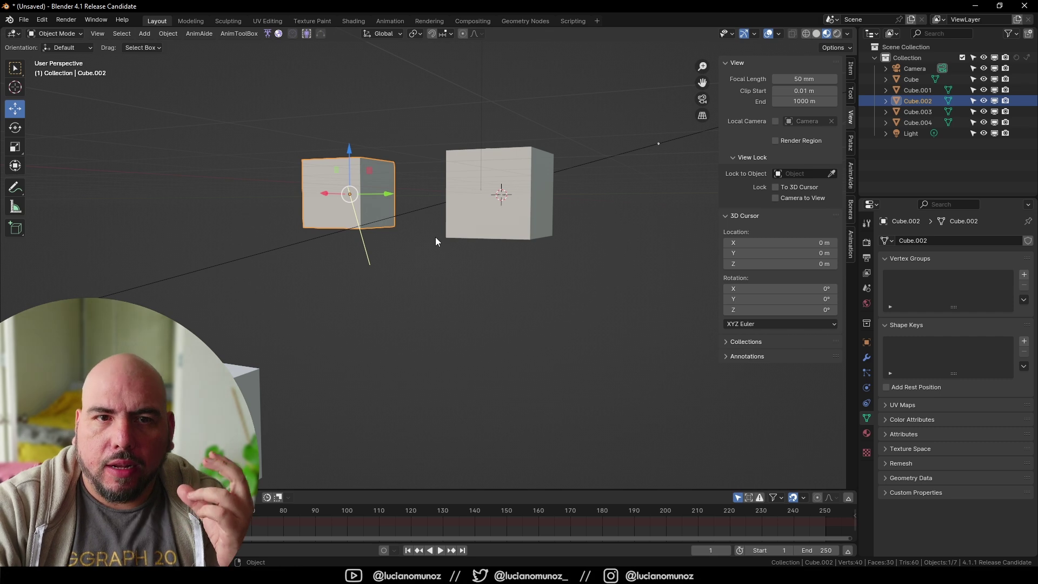
Reselect the camera and clear its Cube.002 focus object.
click(366, 232)
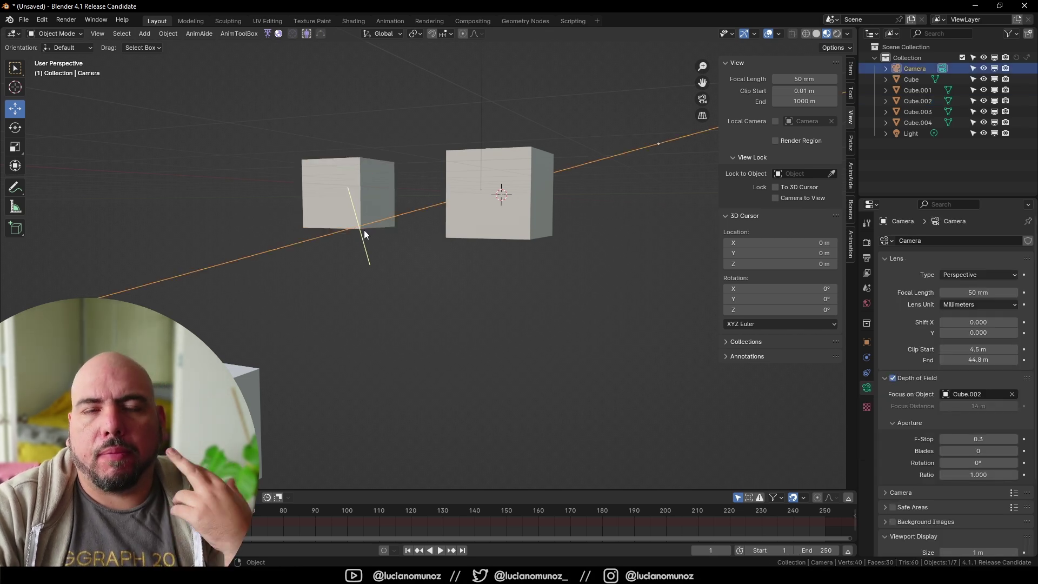
click(381, 179)
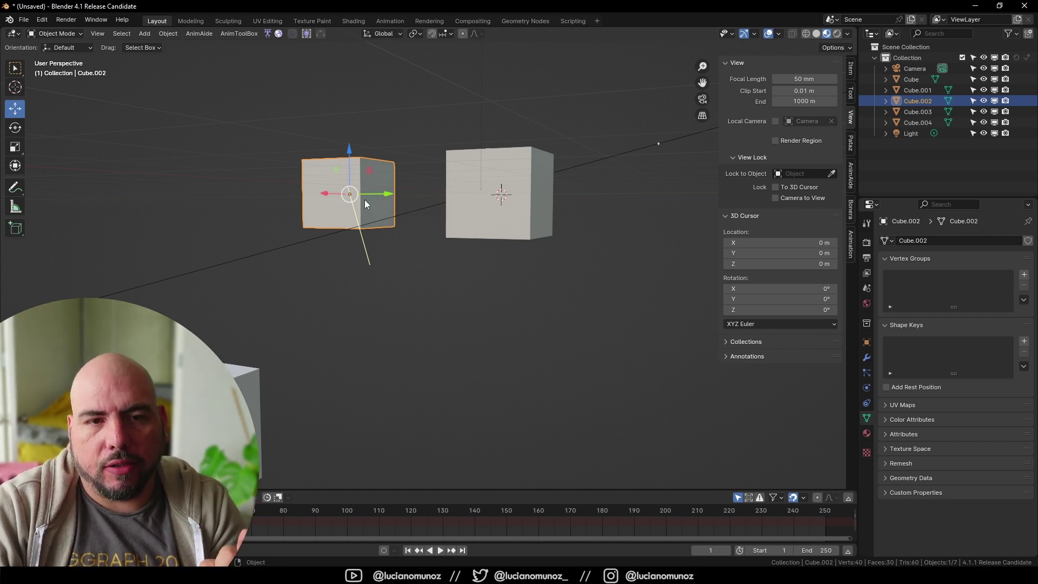
click(364, 240)
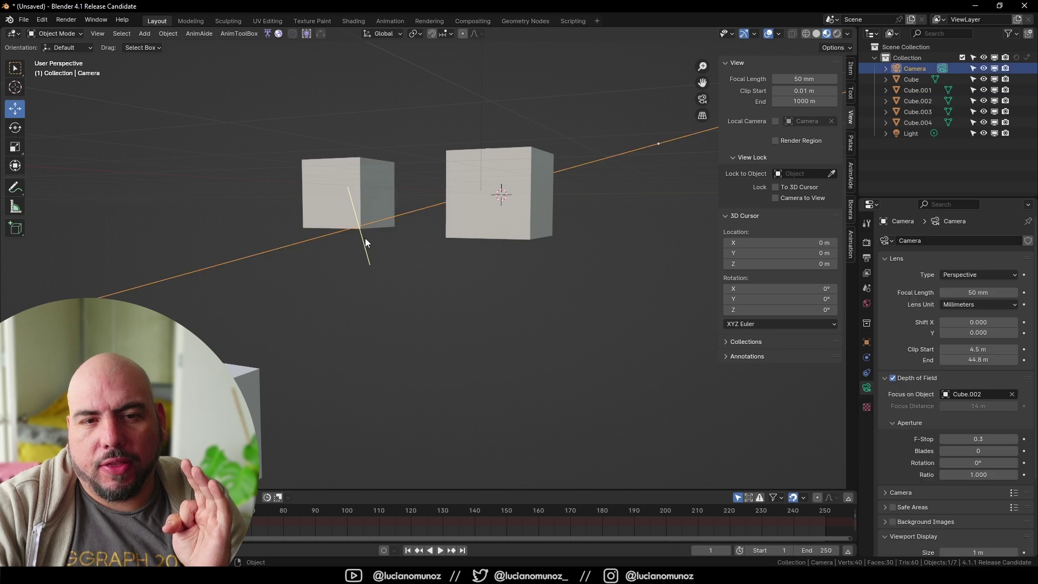
click(367, 189)
click(355, 229)
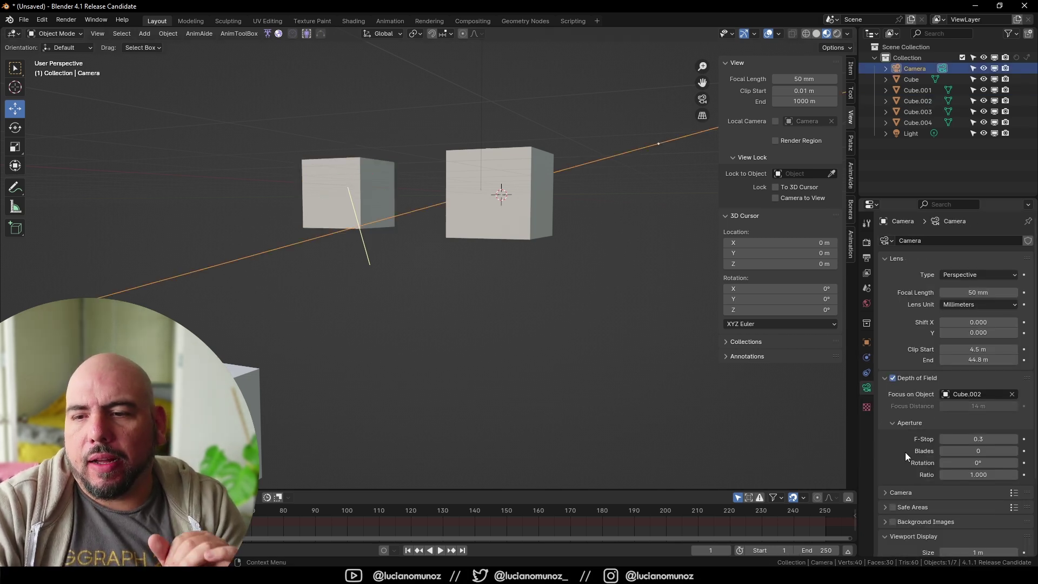
click(1011, 394)
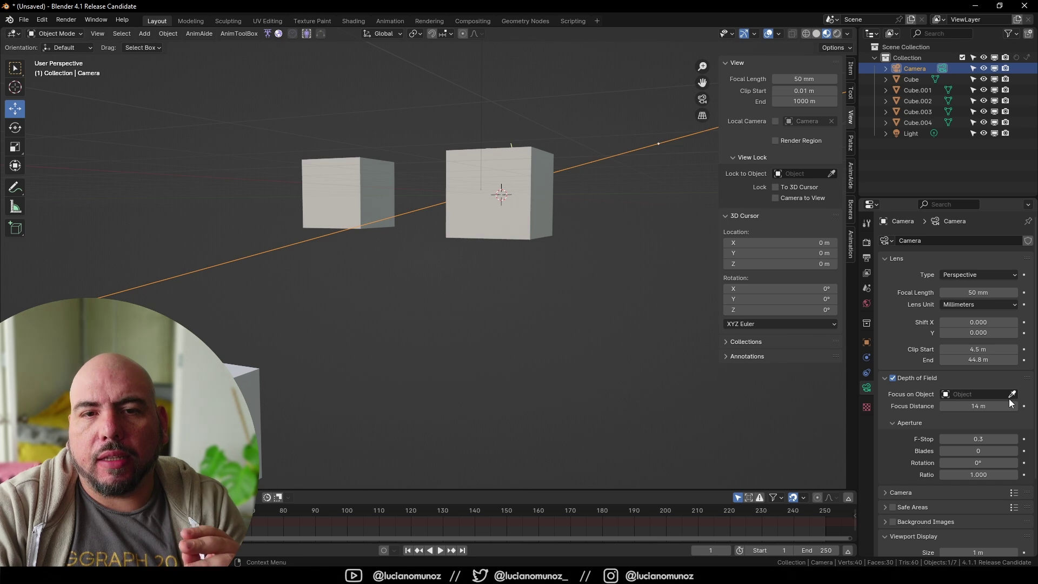
click(968, 394)
click(345, 200)
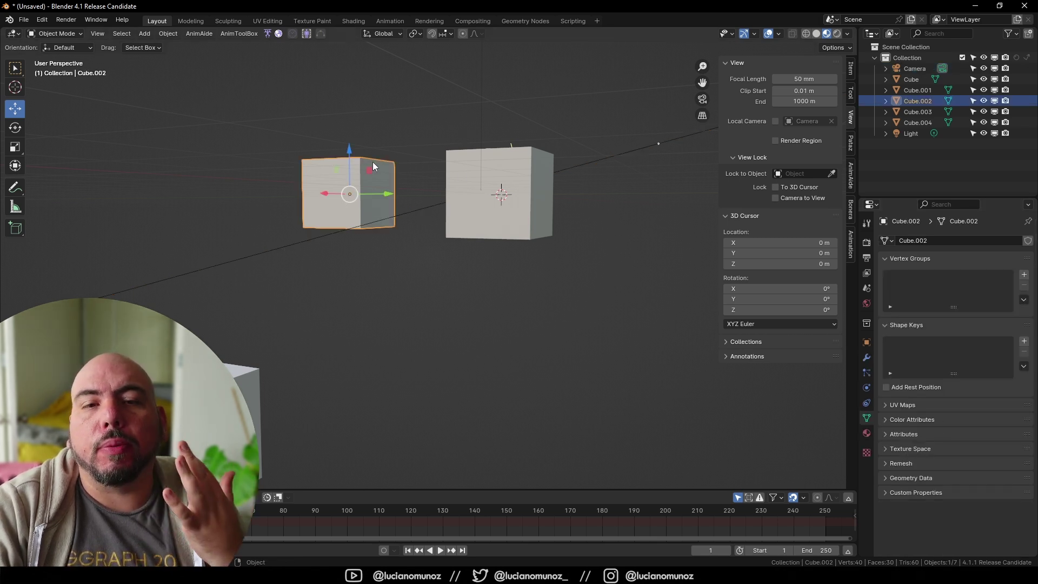
Try Cube.003 as the focus object, then clear it to fall back to 14 m.
click(513, 142)
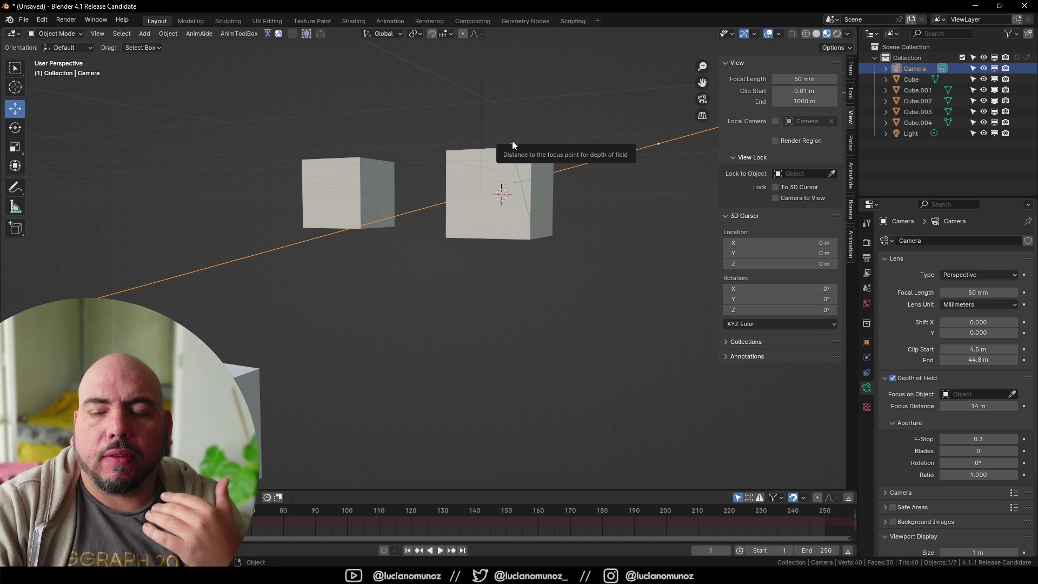
click(977, 391)
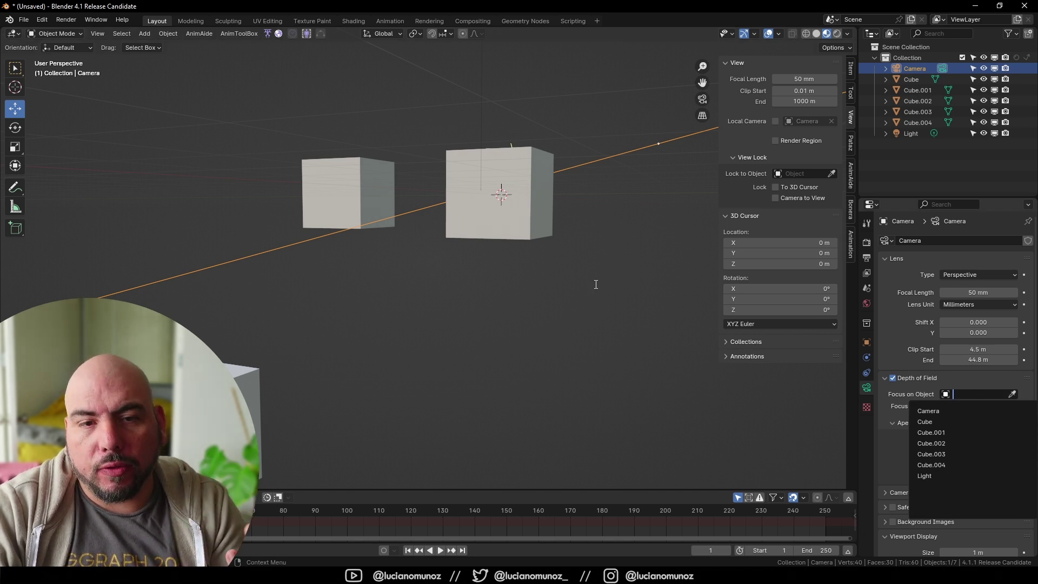
click(947, 450)
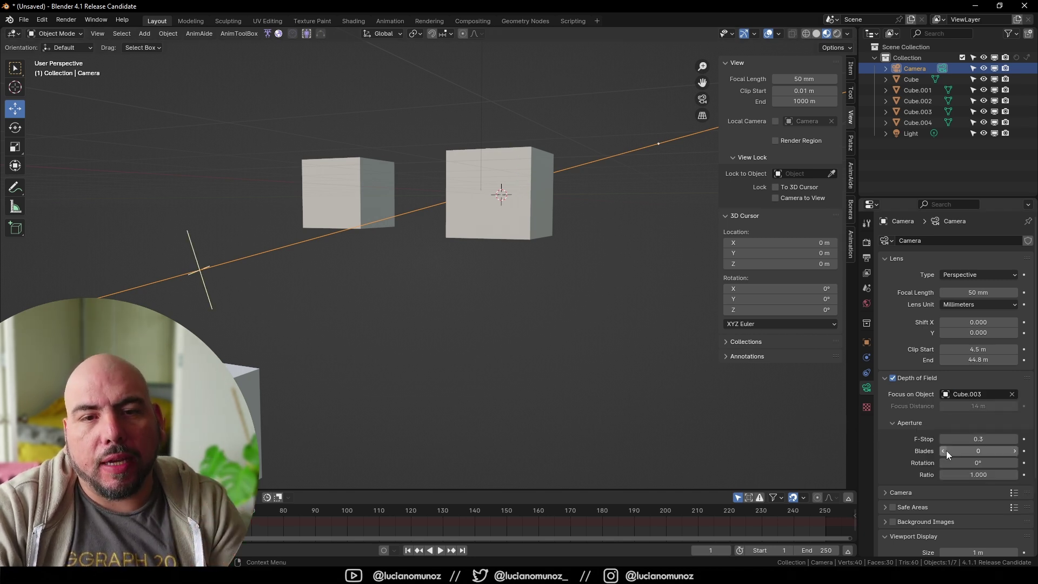
click(1012, 394)
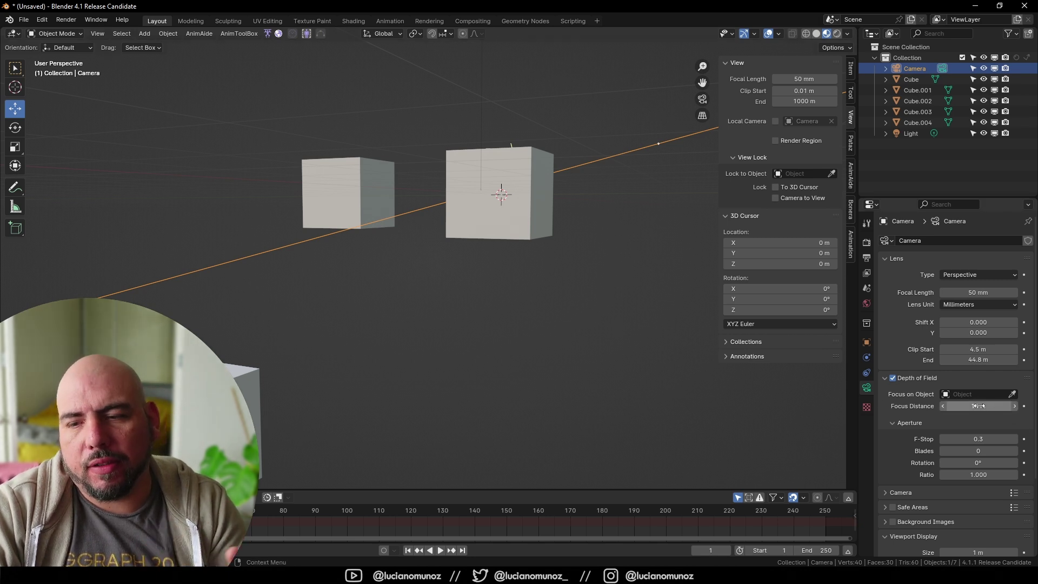
key(grave)
In camera view, eyedrop the right-hand cube to set the focus distance to 18 m.
click(470, 319)
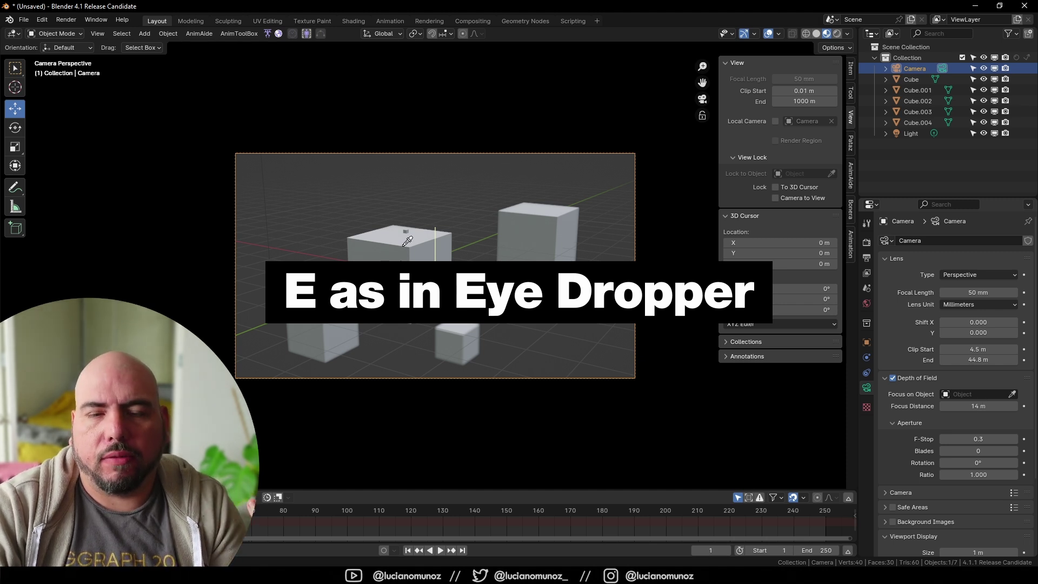
click(510, 234)
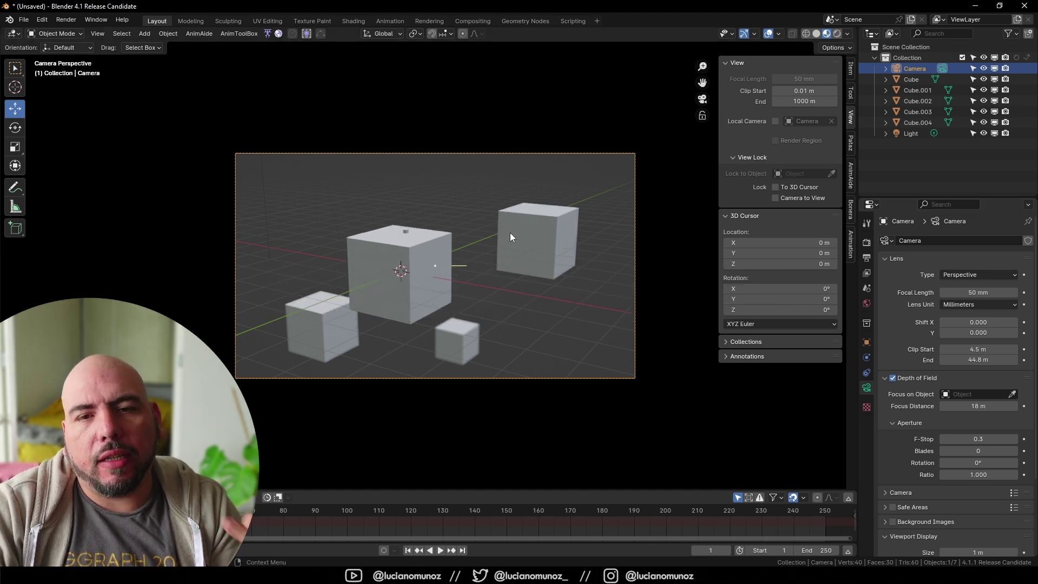
middle_drag(510, 238, 305, 274)
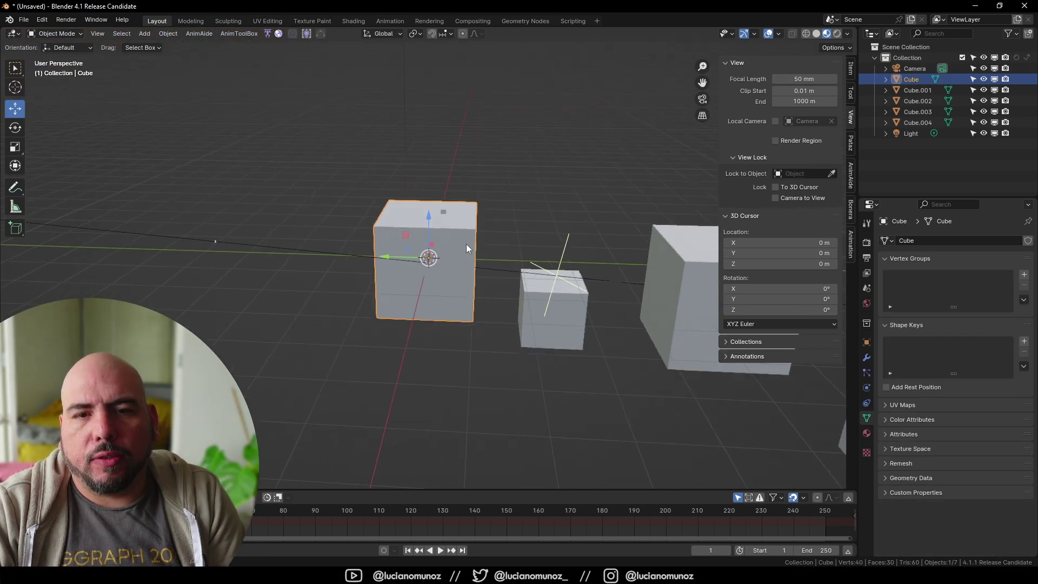
middle_drag(467, 245, 611, 300)
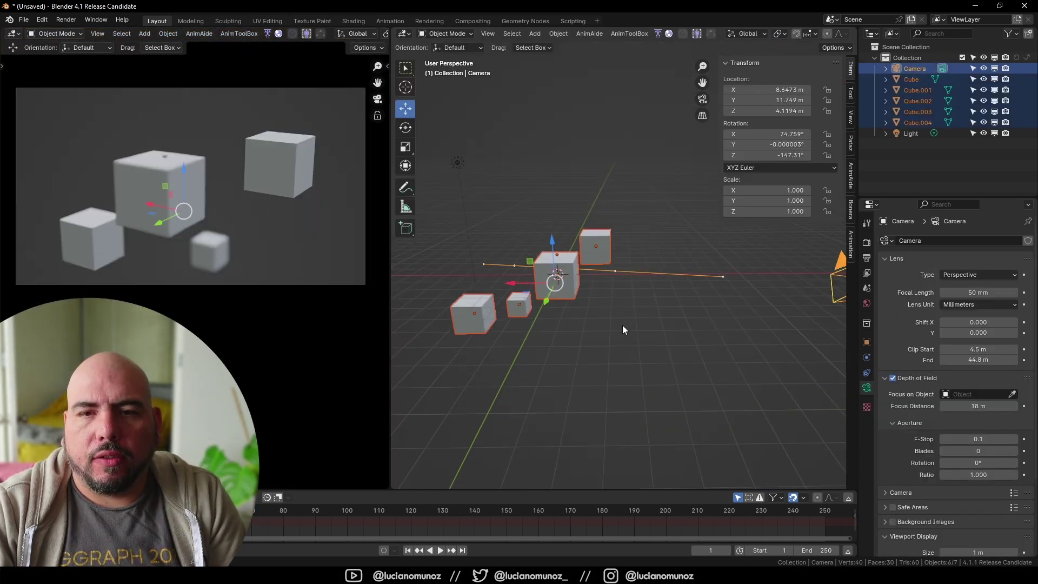
Hide the sidebar and toolbar, then eyedrop the large cube's depth as focus distance.
key(n)
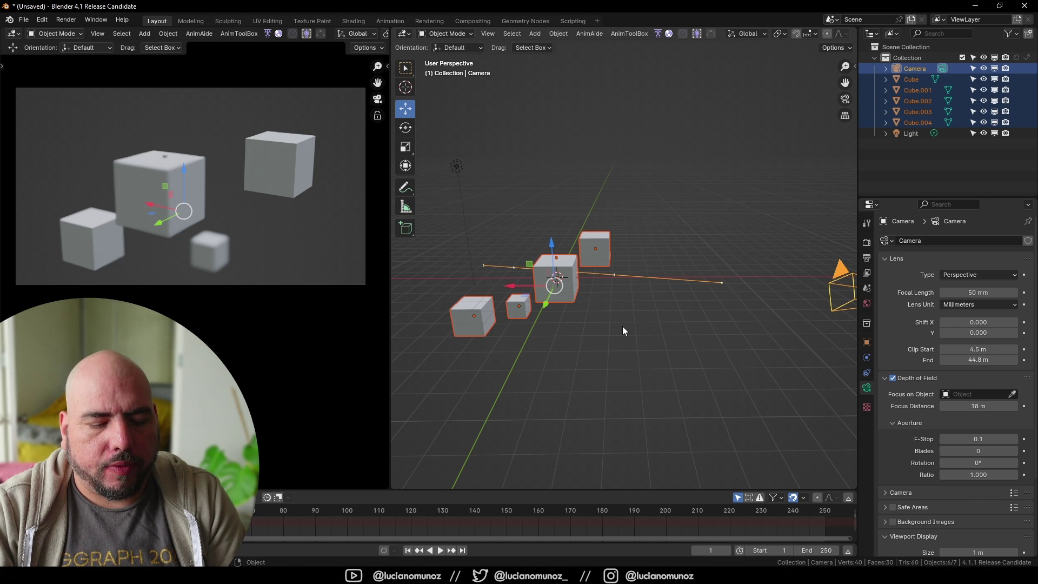
key(t)
middle_drag(587, 304, 658, 348)
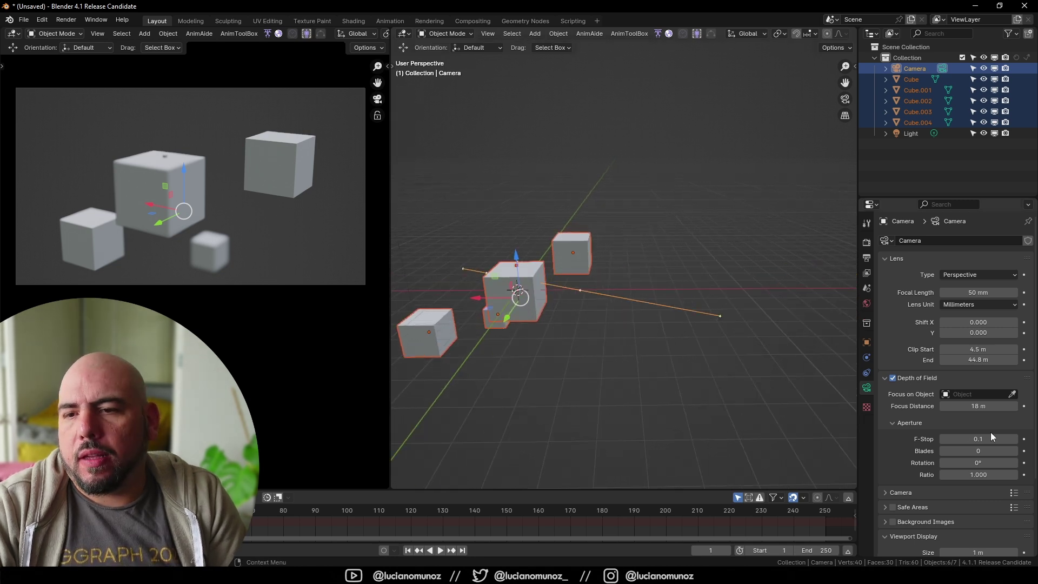
key(e)
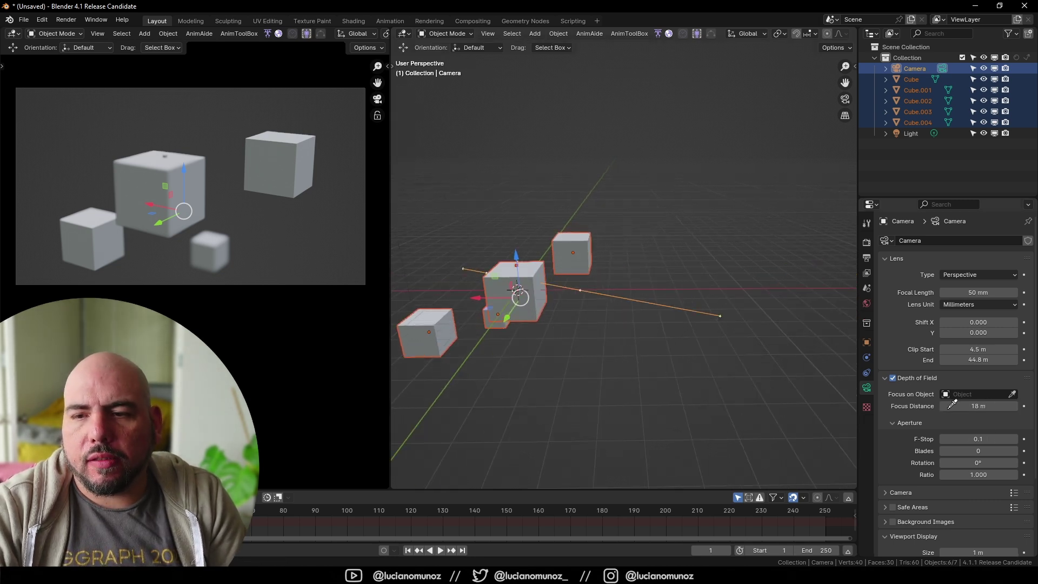
click(161, 170)
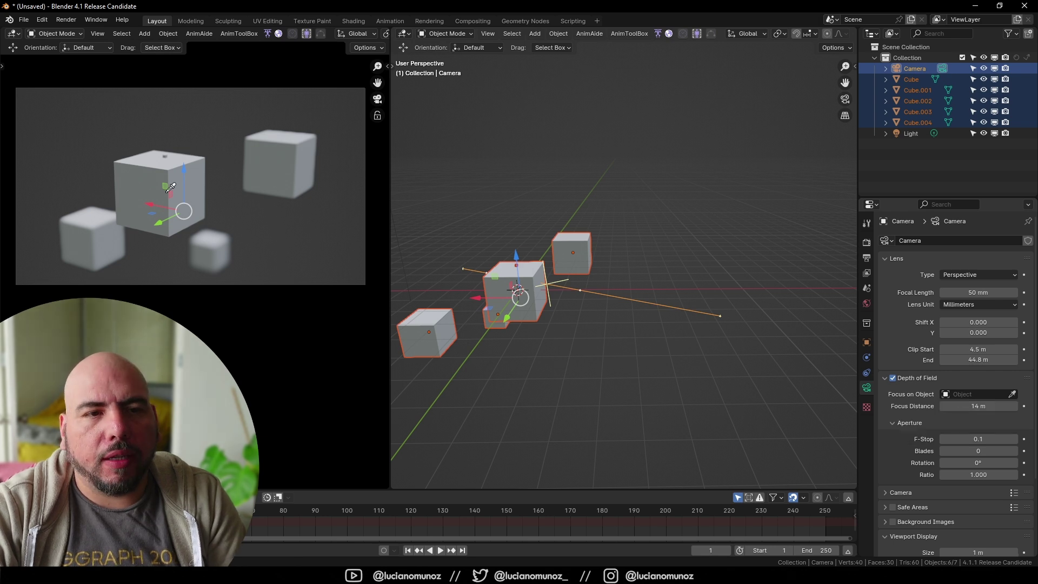
middle_drag(486, 277, 809, 413)
key(e)
click(151, 153)
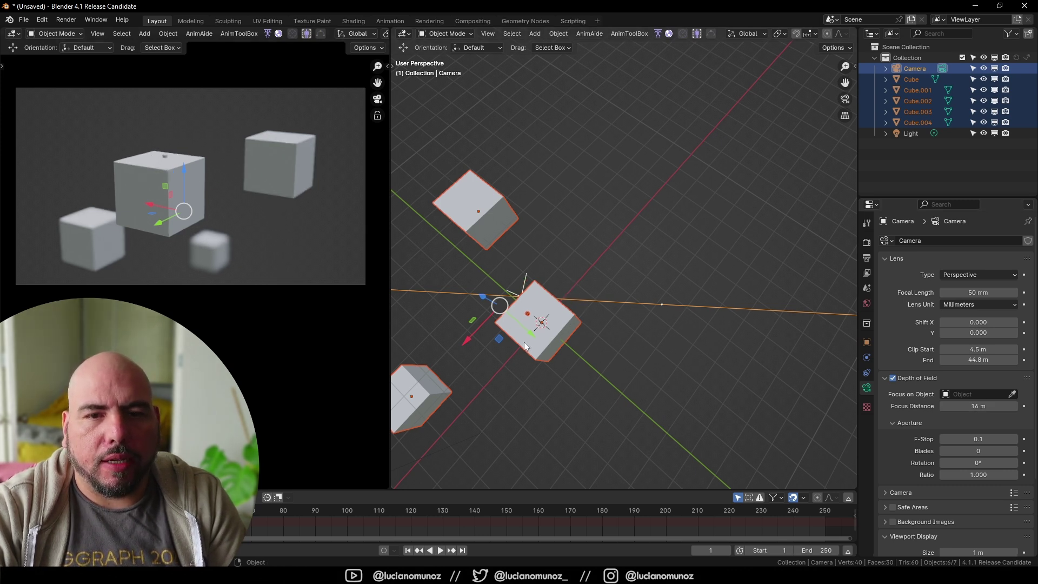
Rotate the large front cube and refocus the camera on it at 14 m.
click(169, 173)
key(r)
click(167, 208)
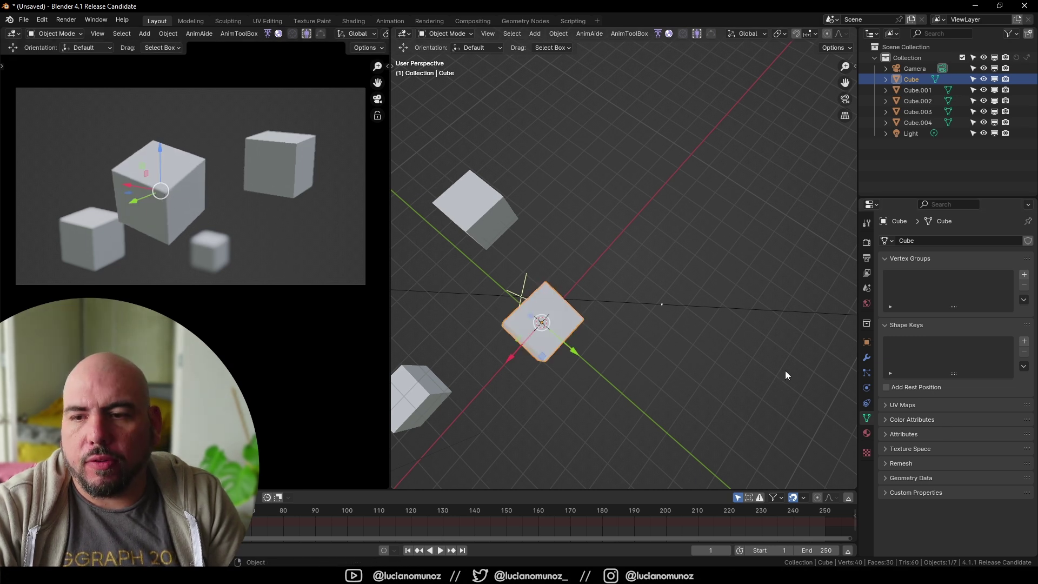
click(607, 301)
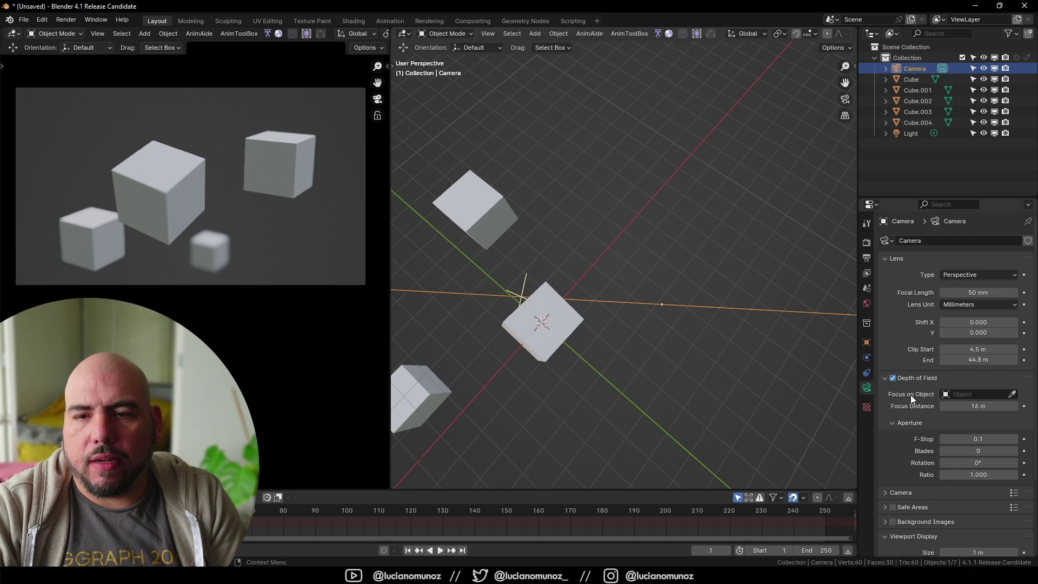
click(1013, 394)
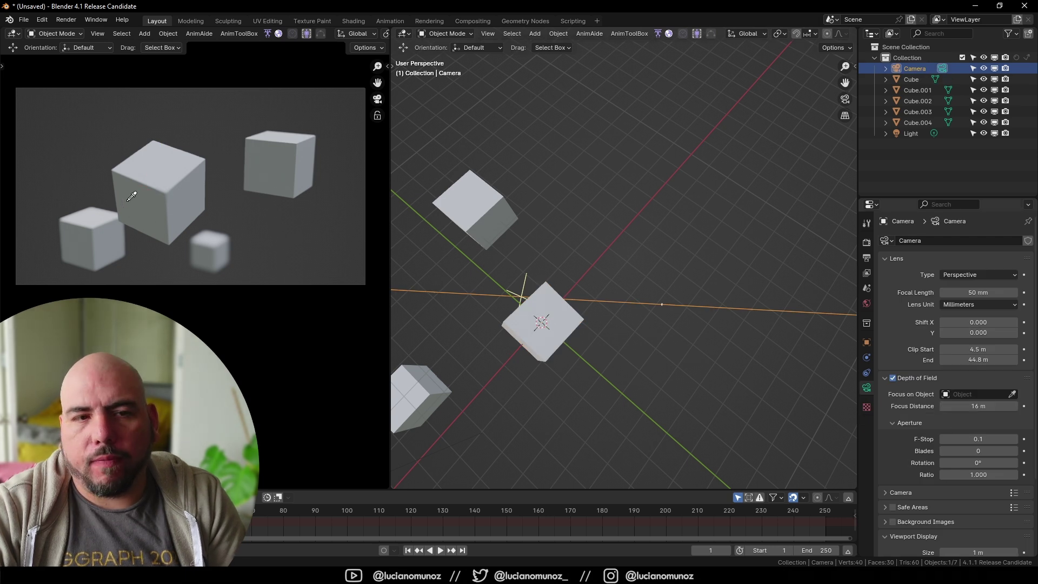
click(169, 188)
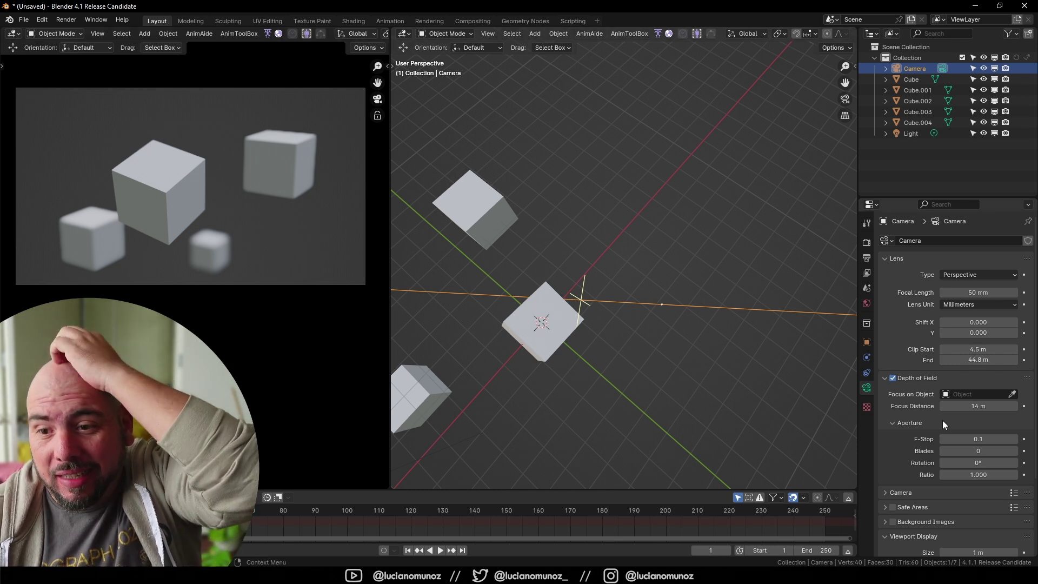
scroll(935, 420, down, 3)
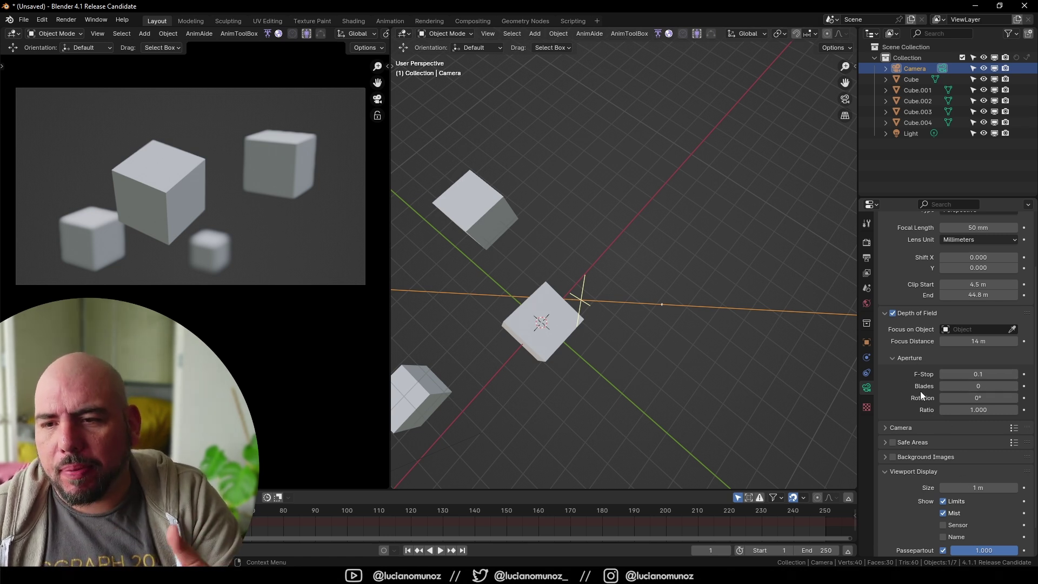
click(904, 359)
click(906, 392)
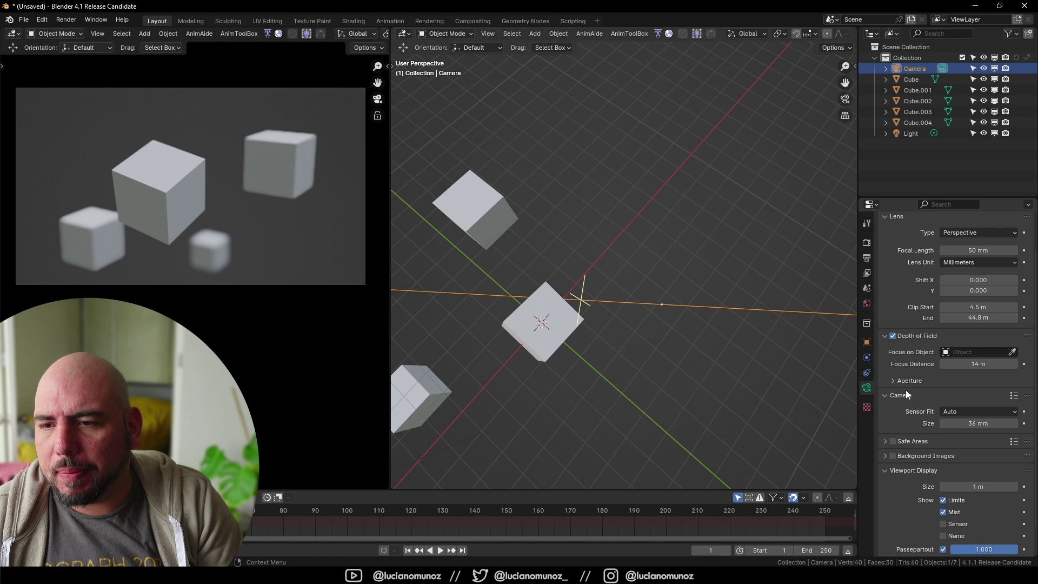
Toggle the safe area guides on and off and enable overlays in the left camera preview.
click(905, 394)
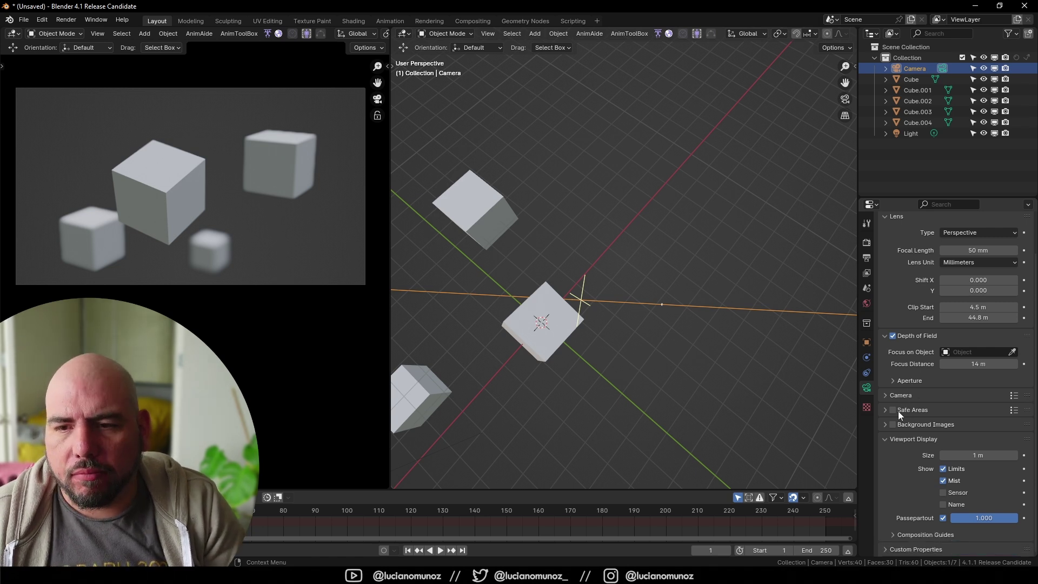
click(897, 411)
click(895, 410)
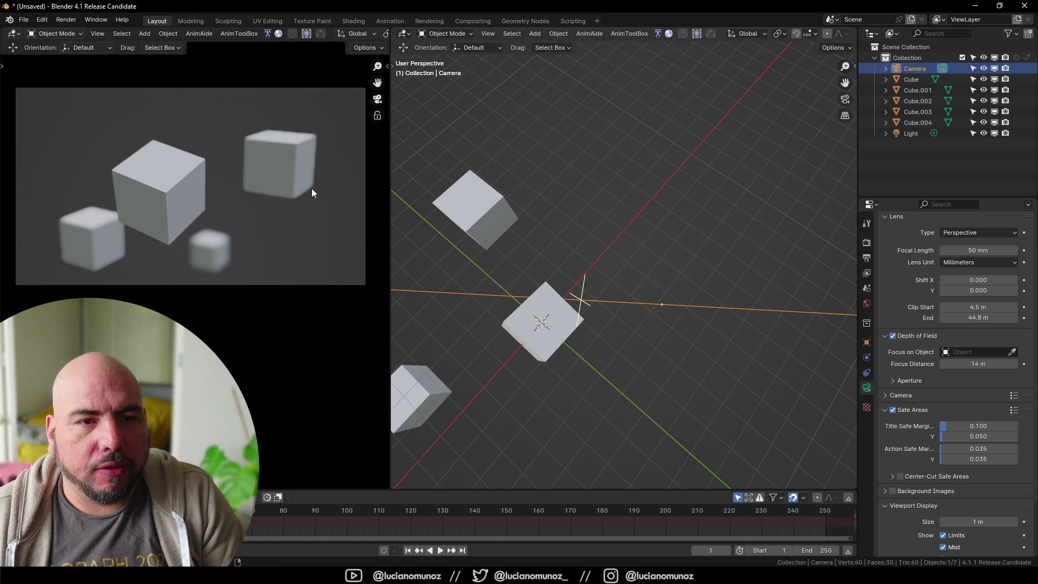
key(shift+alt+z)
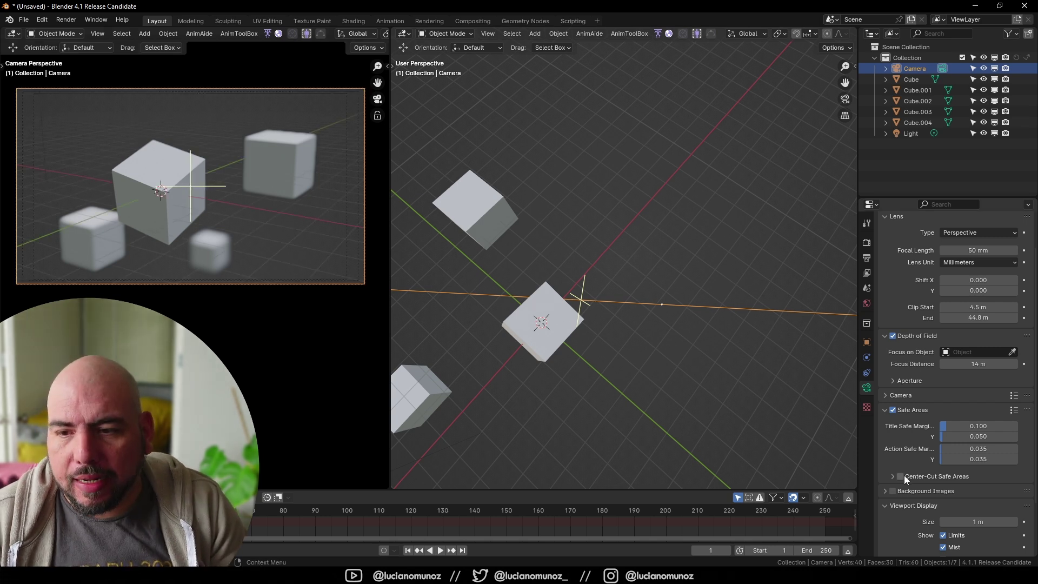
click(893, 409)
click(885, 410)
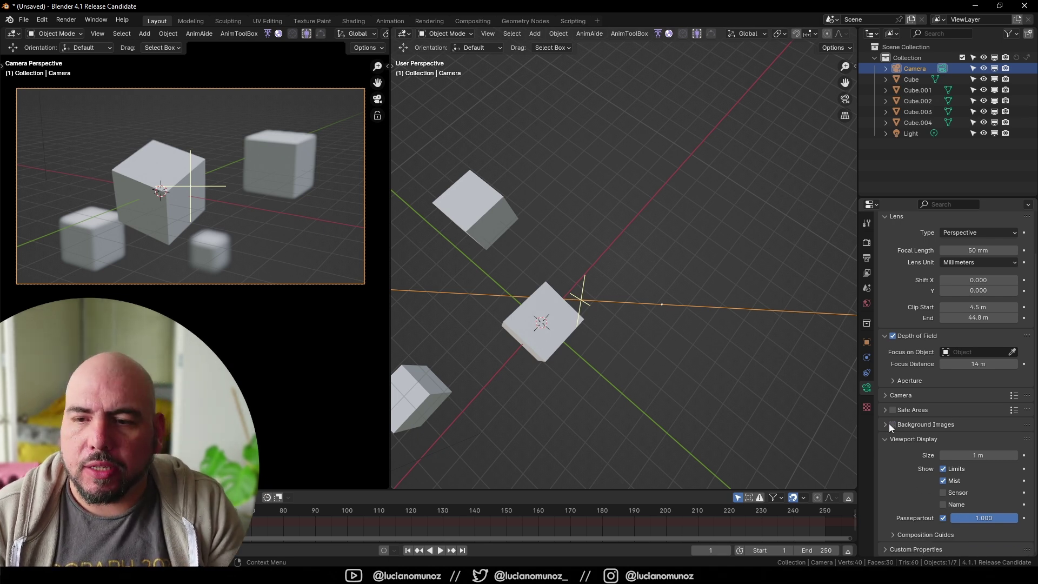
click(882, 435)
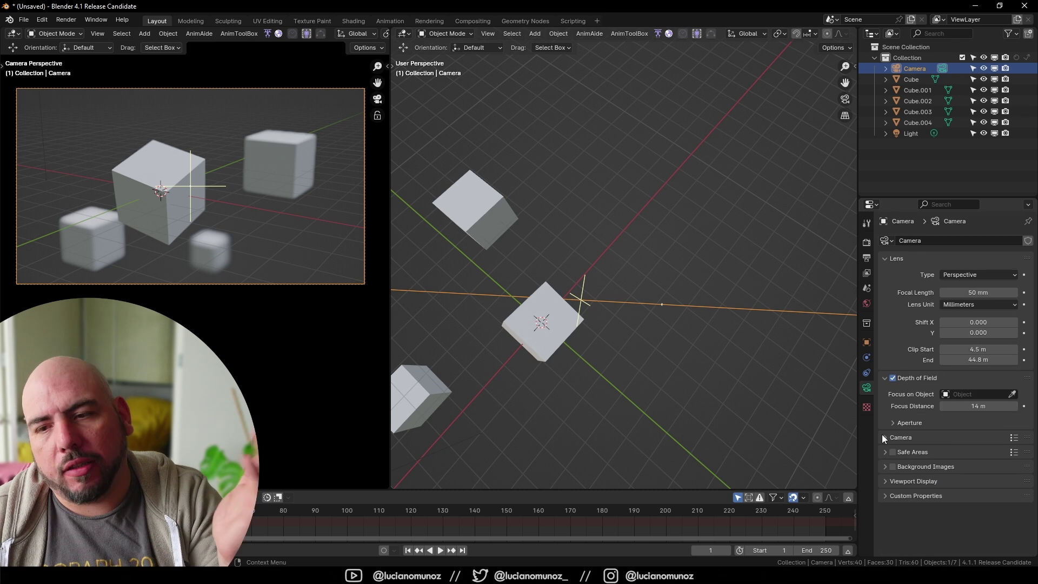
click(903, 483)
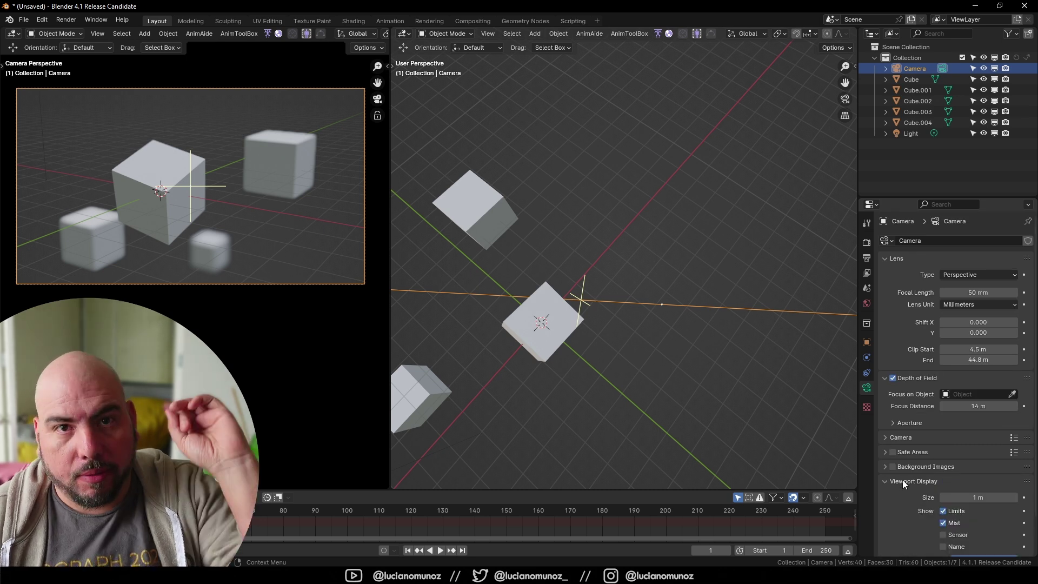
click(903, 481)
middle_drag(633, 286, 662, 325)
Draw an annotation arrow pointing at the camera and select the camera.
click(706, 219)
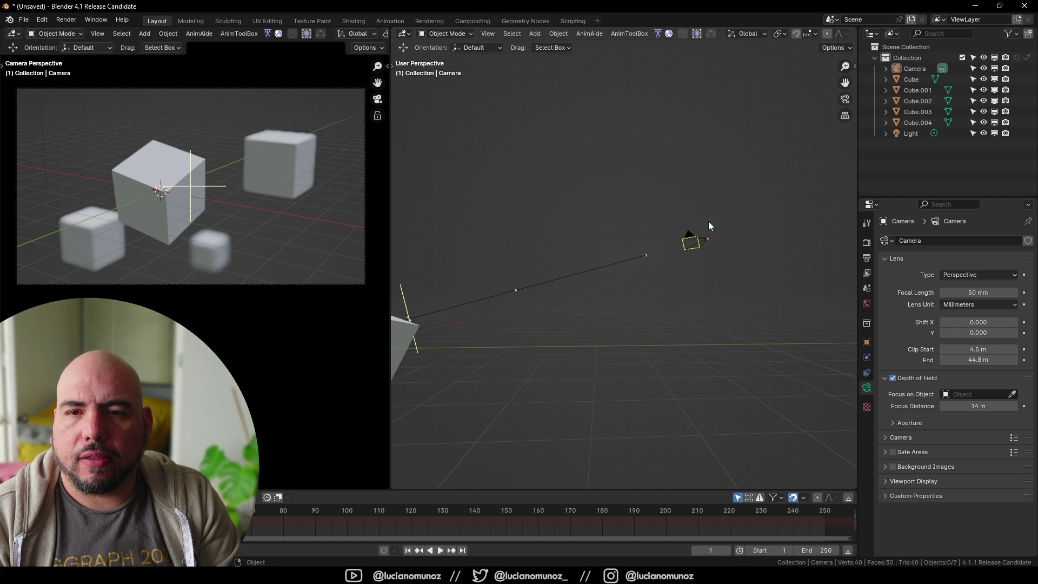
mouse_move(747, 159)
mouse_down()
mouse_move(694, 227)
mouse_move(711, 219)
mouse_up()
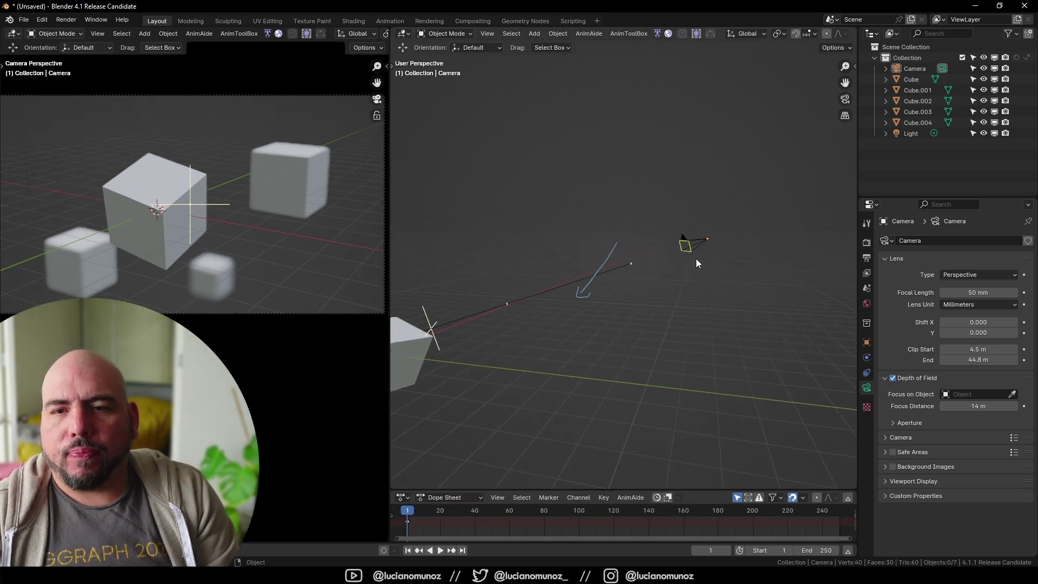
click(692, 240)
mouse_move(673, 290)
middle_down()
mouse_move(583, 362)
mouse_move(538, 354)
middle_up()
Duplicate the camera as Camera.001, placed left and rotated around Z toward the cubes.
key(shift+d)
click(584, 302)
key(r)
key(z)
click(638, 322)
middle_drag(638, 321, 660, 251)
key(g)
click(600, 305)
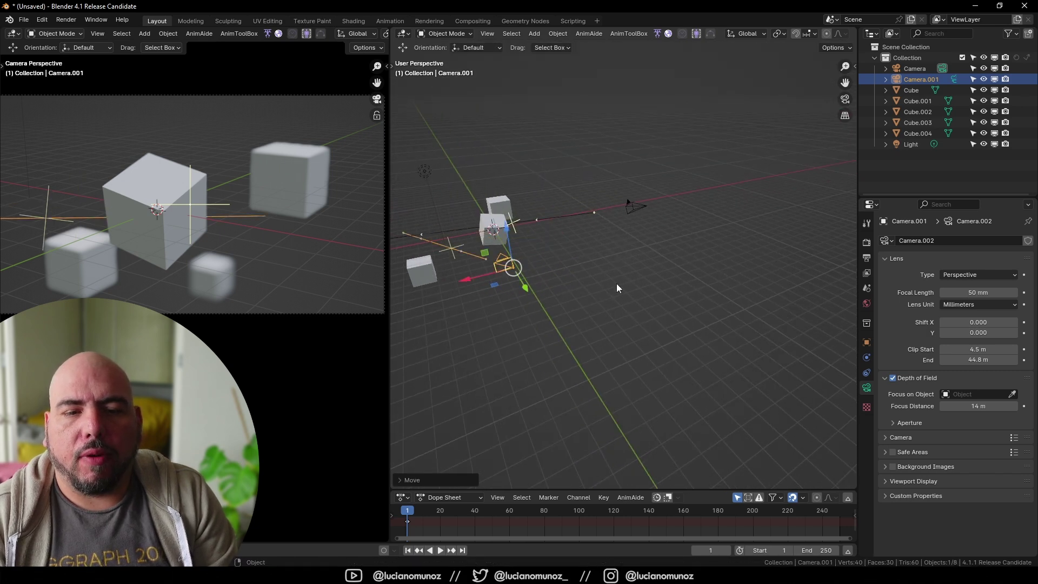
middle_drag(617, 284, 597, 265)
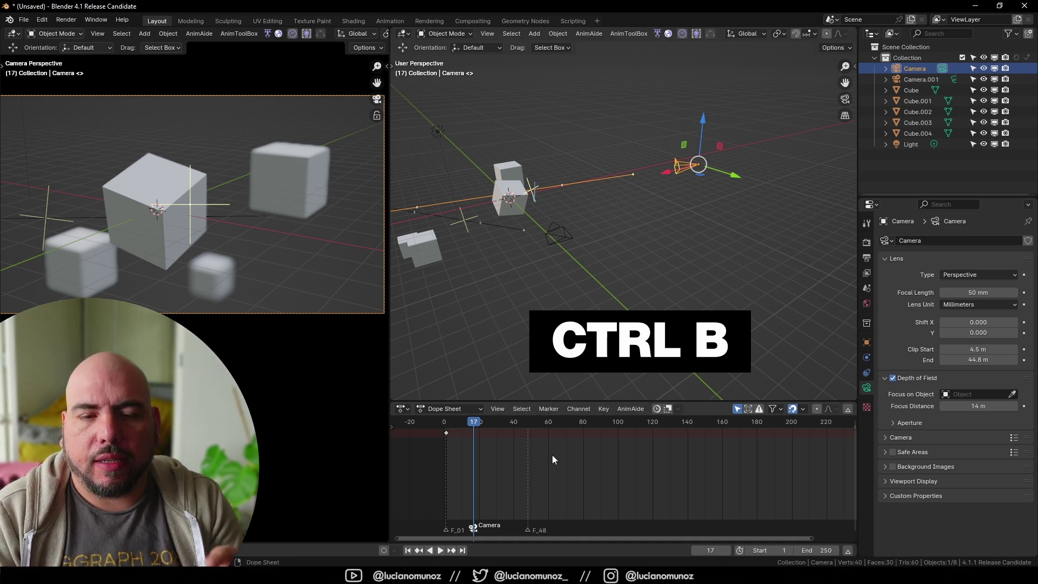
Bind Camera.001 to a marker at frame 80 and scrub across the cut.
drag(501, 423, 583, 422)
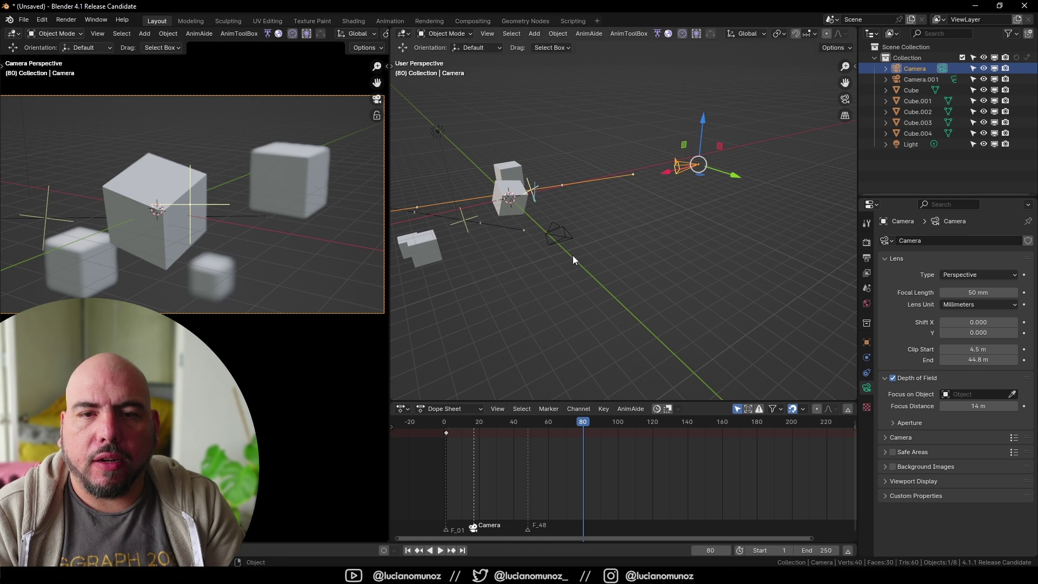
click(563, 235)
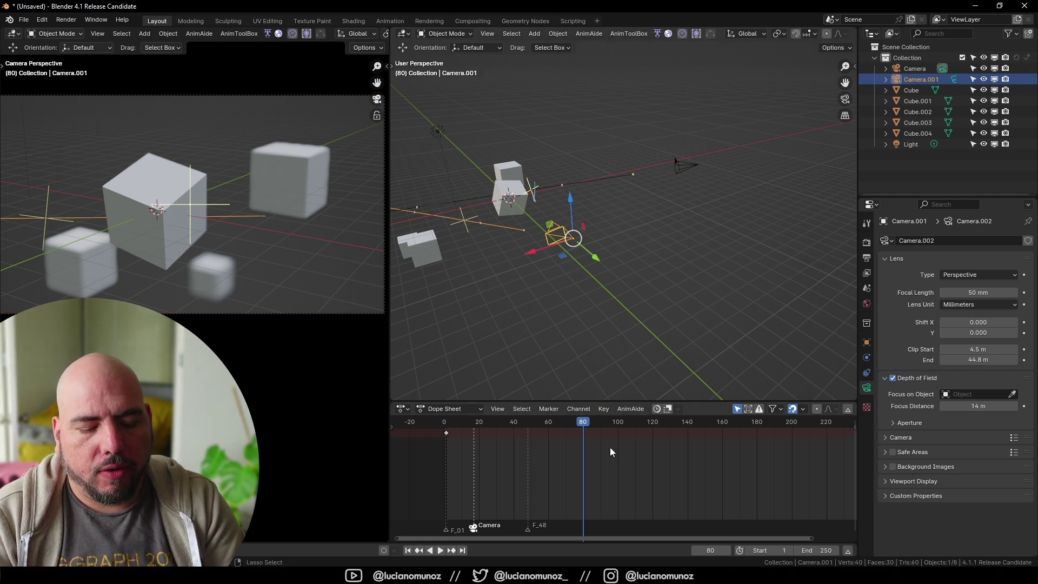
key(ctrl+b)
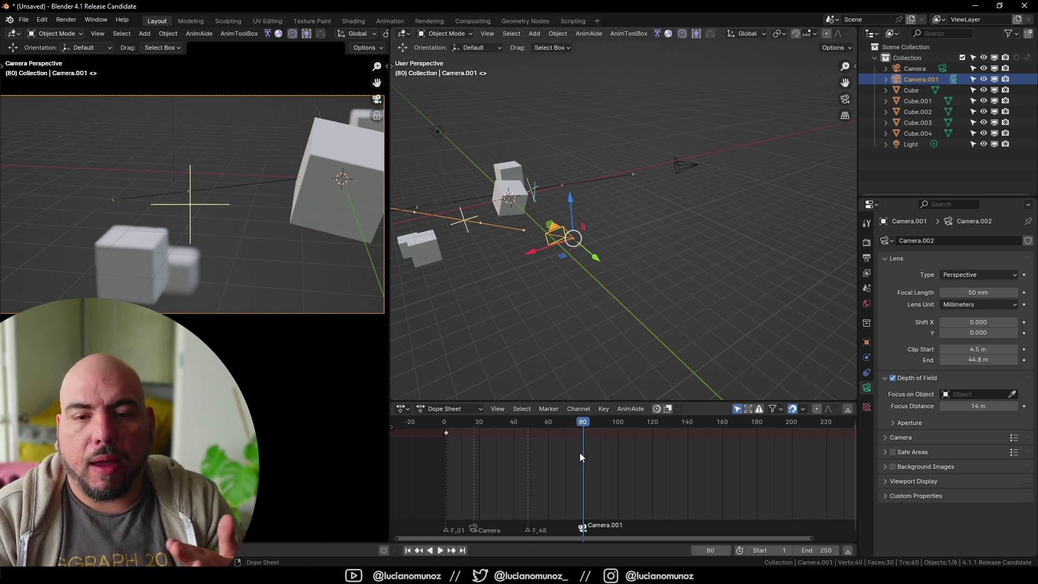
drag(583, 425, 541, 460)
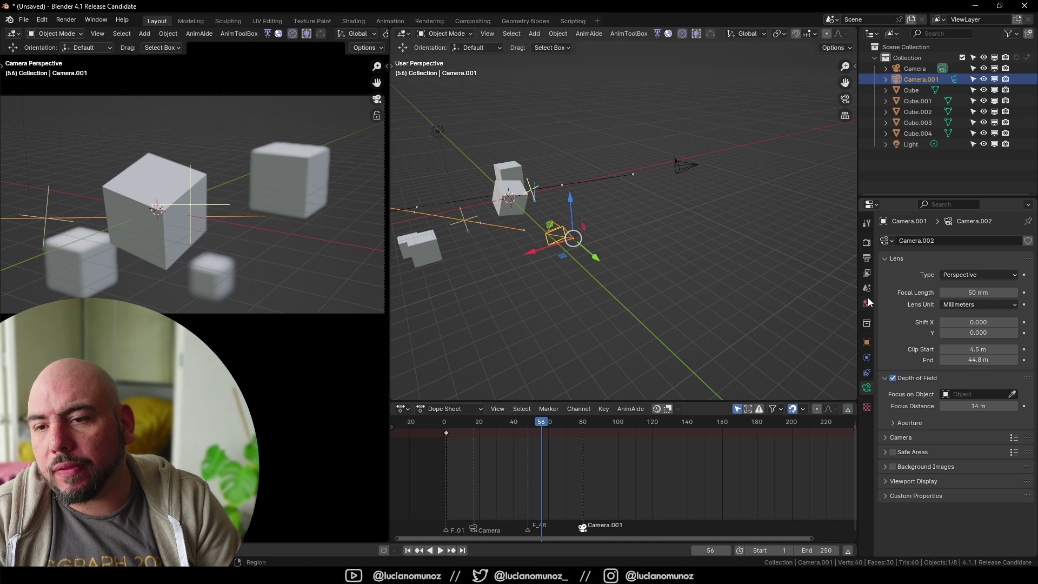
Play and scrub the animation to check the camera switch around frame 80.
click(867, 289)
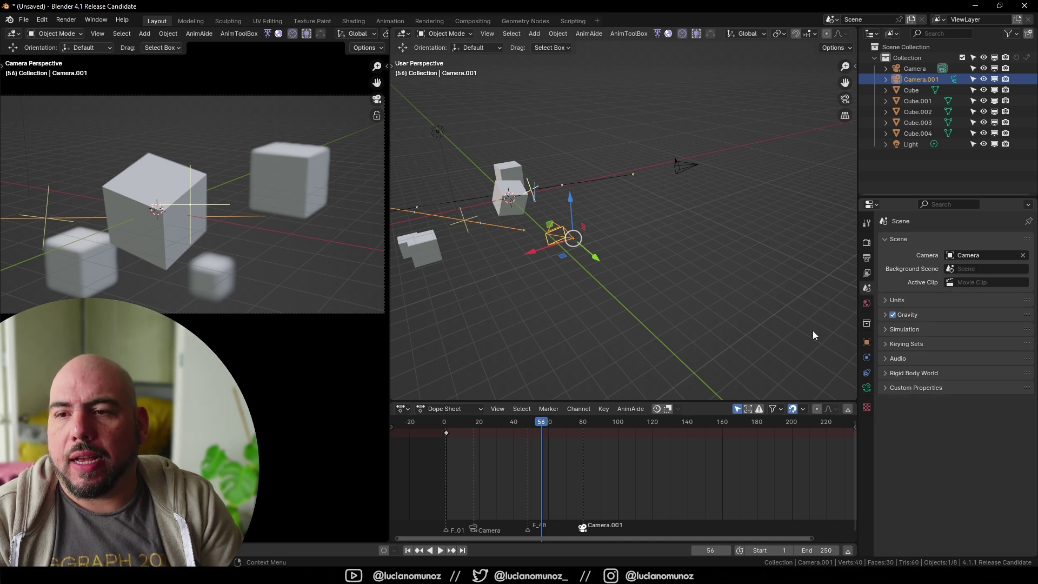
key(space)
drag(539, 428, 572, 427)
key(space)
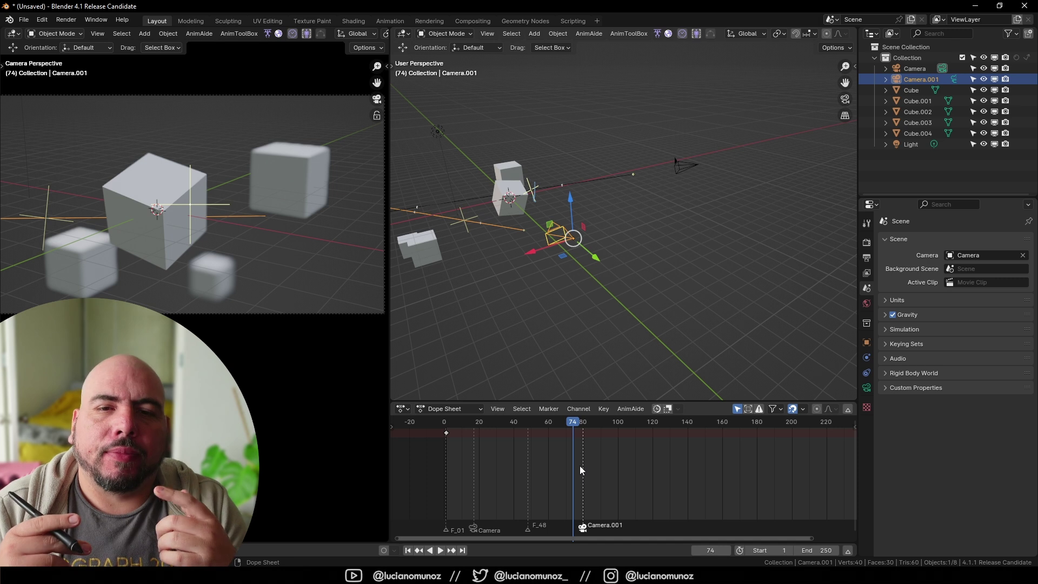
click(547, 423)
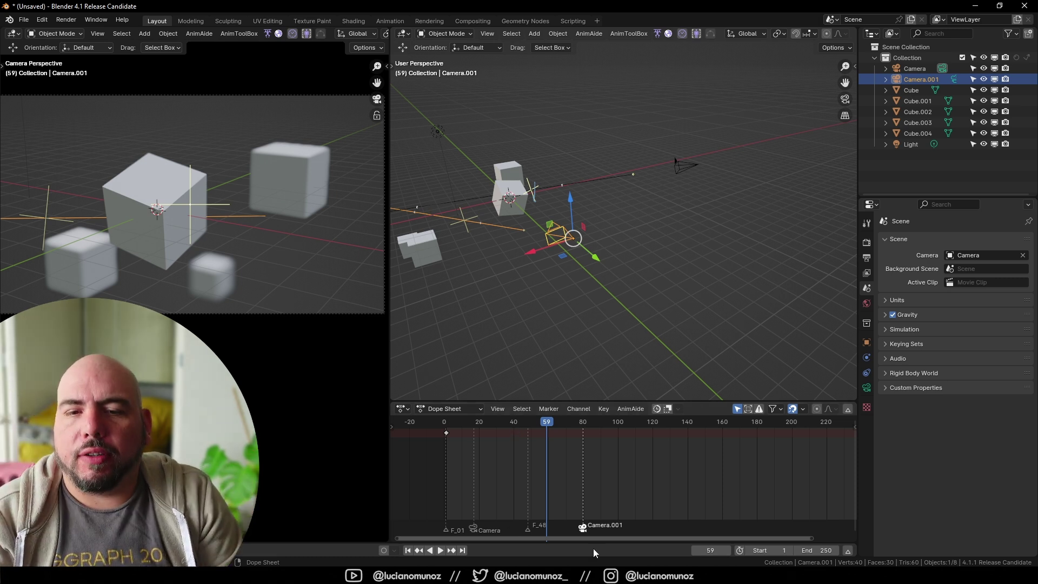
mouse_move(547, 424)
mouse_down()
mouse_move(506, 426)
mouse_move(558, 430)
mouse_move(540, 442)
mouse_up()
key(Escape)
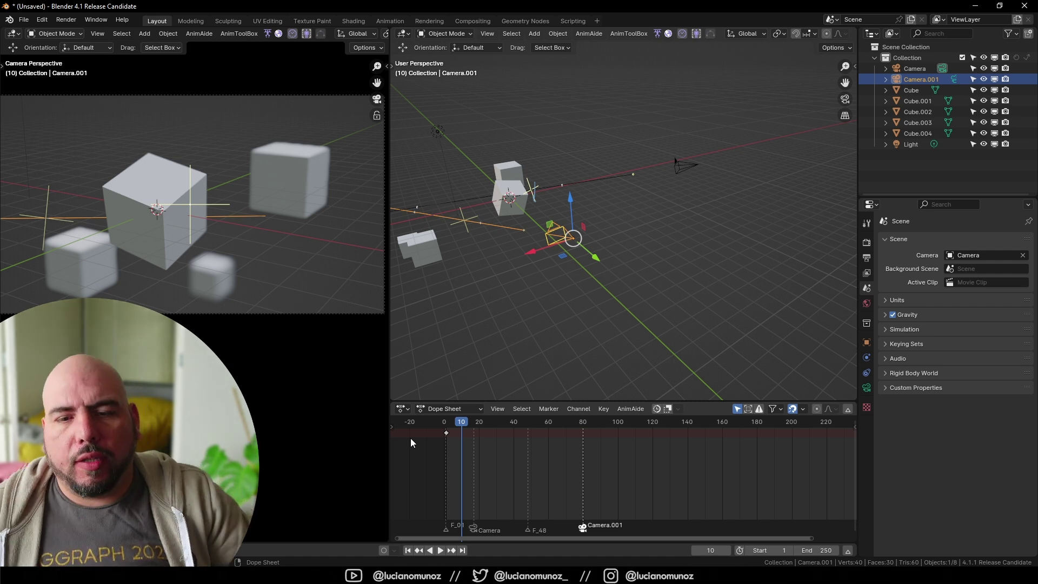
key(space)
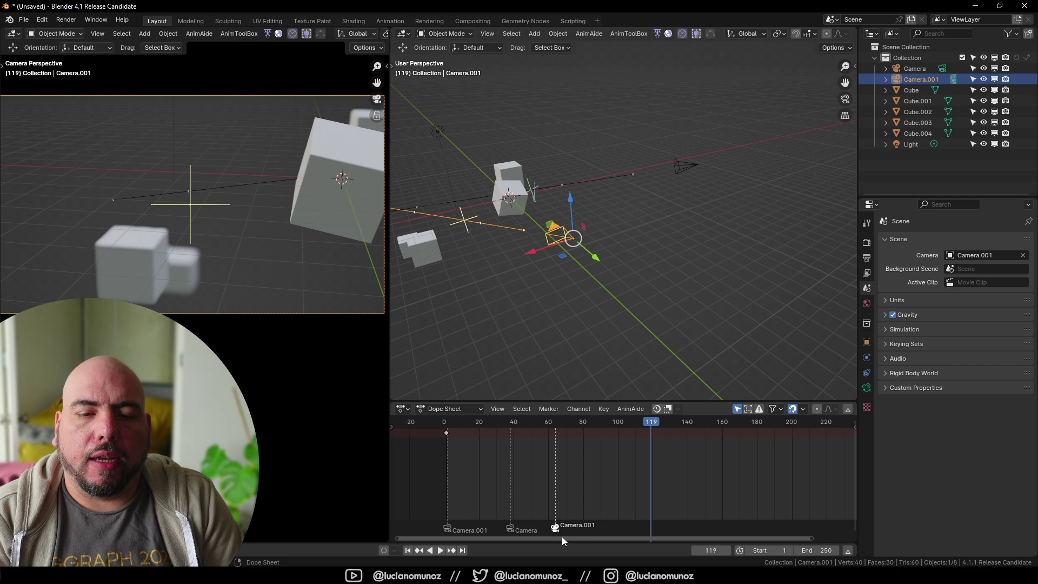
Delete all three camera markers at frames 69, 38 and 0, then select the Camera.
drag(556, 529, 562, 531)
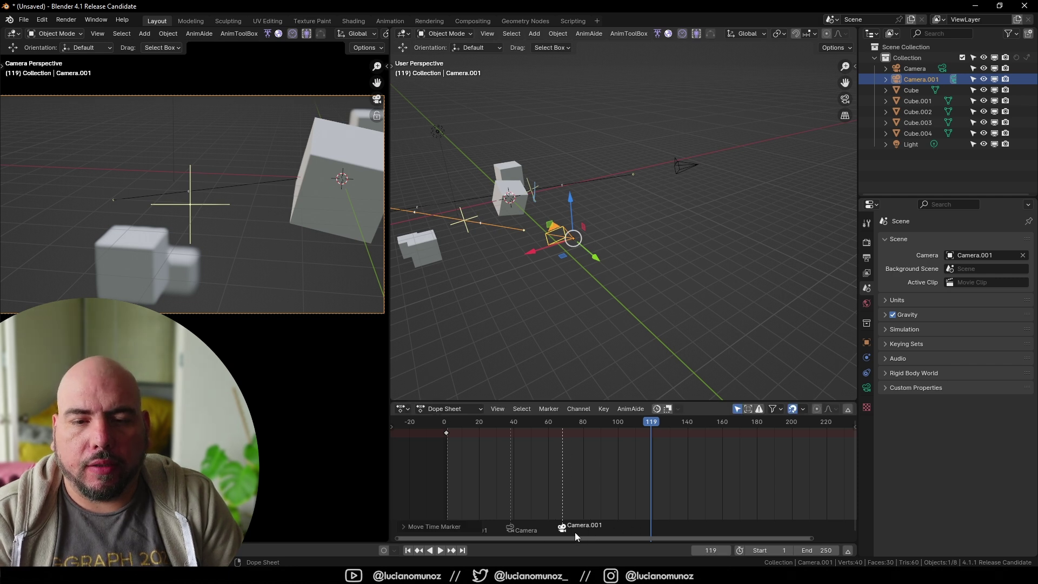
key(x)
click(557, 525)
key(x)
click(515, 535)
click(448, 529)
key(x)
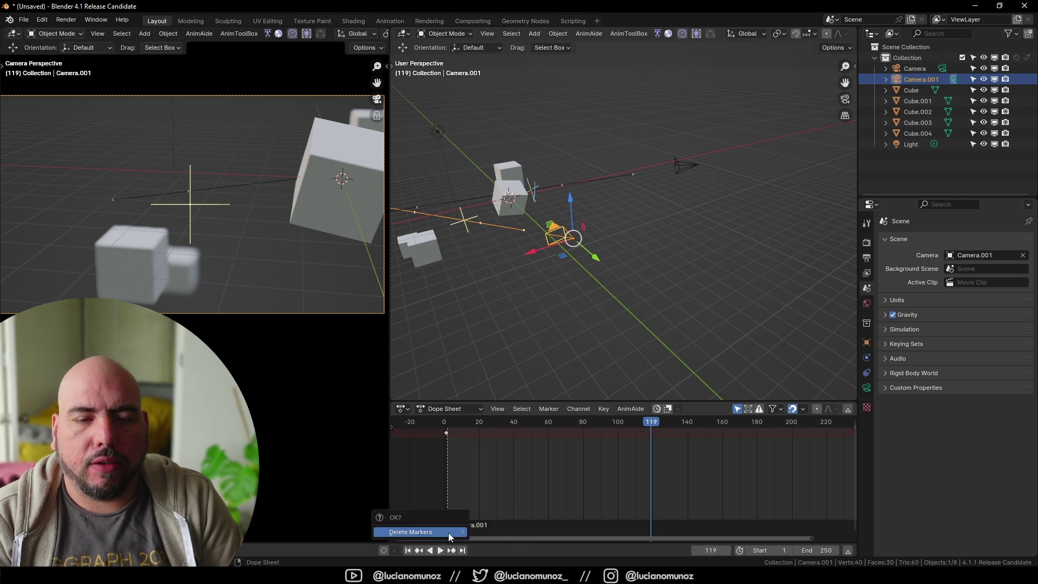
click(449, 533)
drag(576, 424, 609, 428)
middle_drag(526, 294, 609, 274)
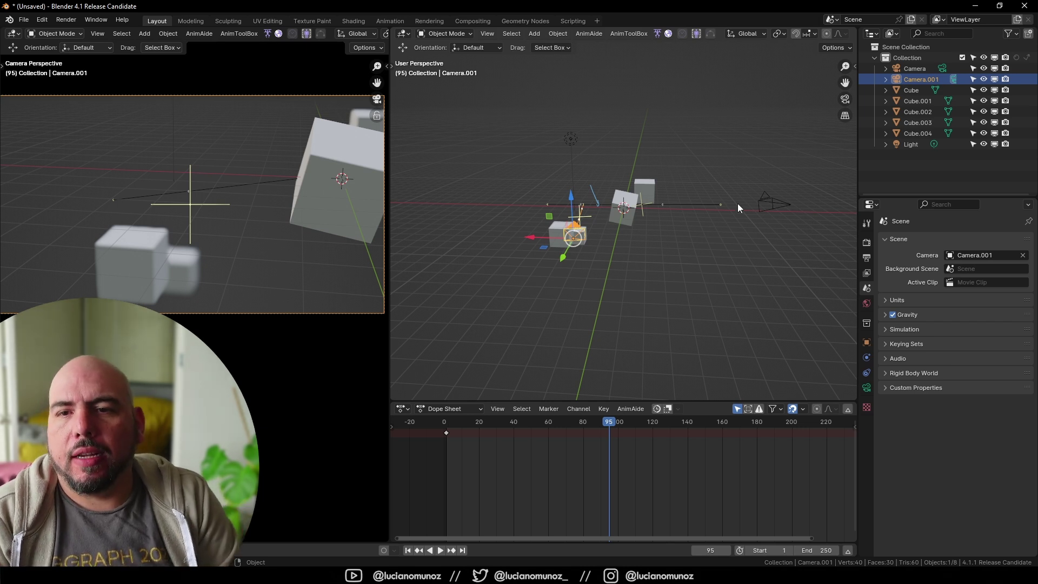
click(777, 206)
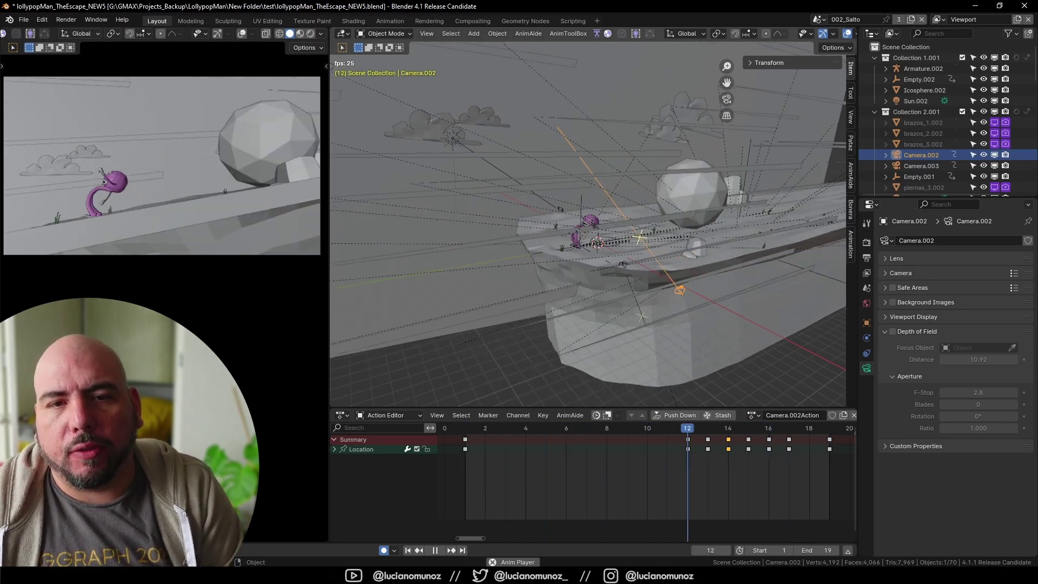
Stop playback and turn off Relationship Lines in the viewport overlays.
key(Escape)
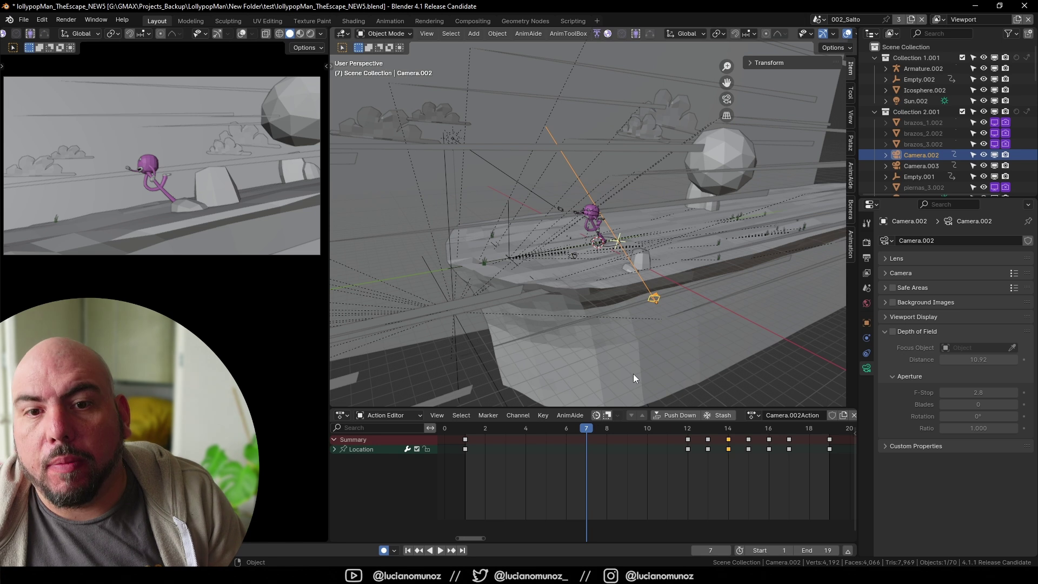
scroll(768, 34, down, 4)
click(779, 34)
click(738, 176)
Reposition Camera_TOP while previewing the shot, then view the Output settings.
click(831, 427)
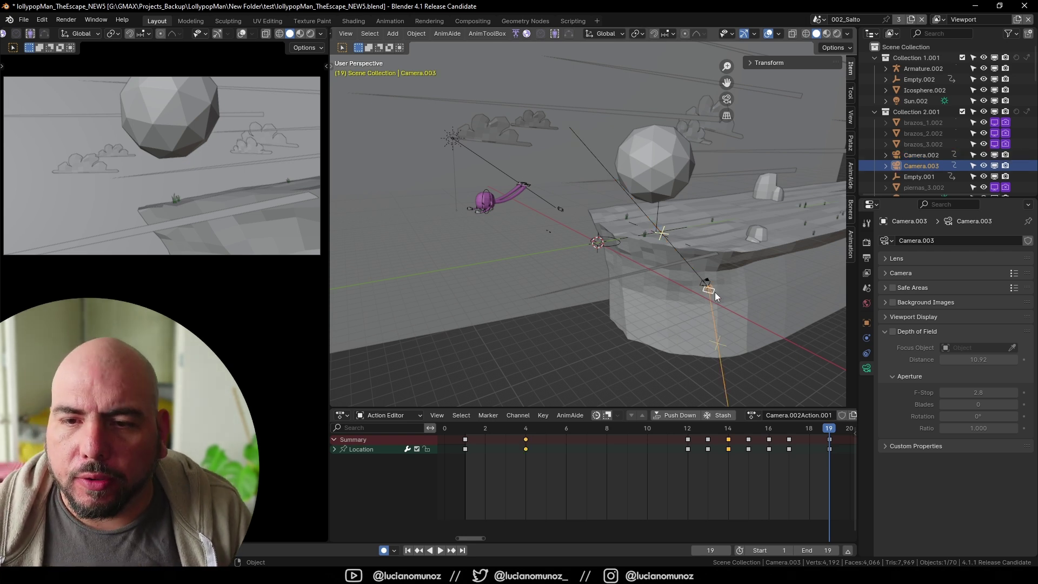
key(KP_0)
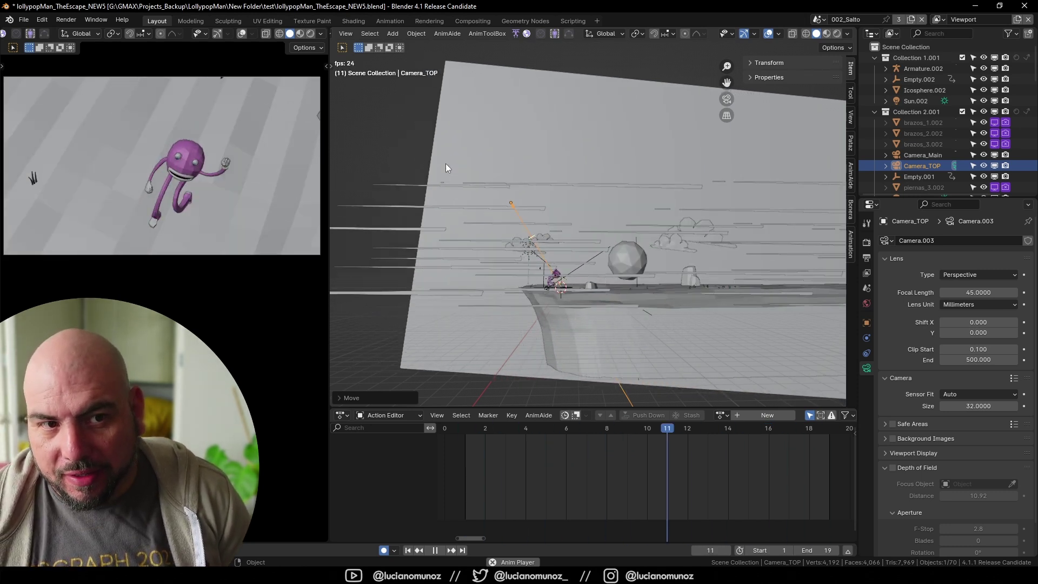
key(space)
key(g)
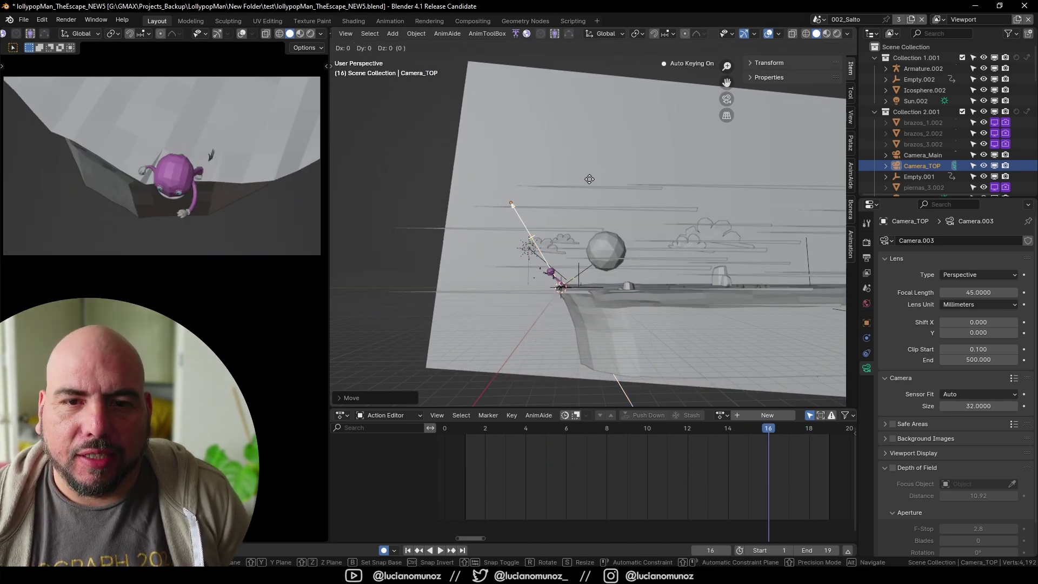
click(543, 180)
key(space)
key(space)
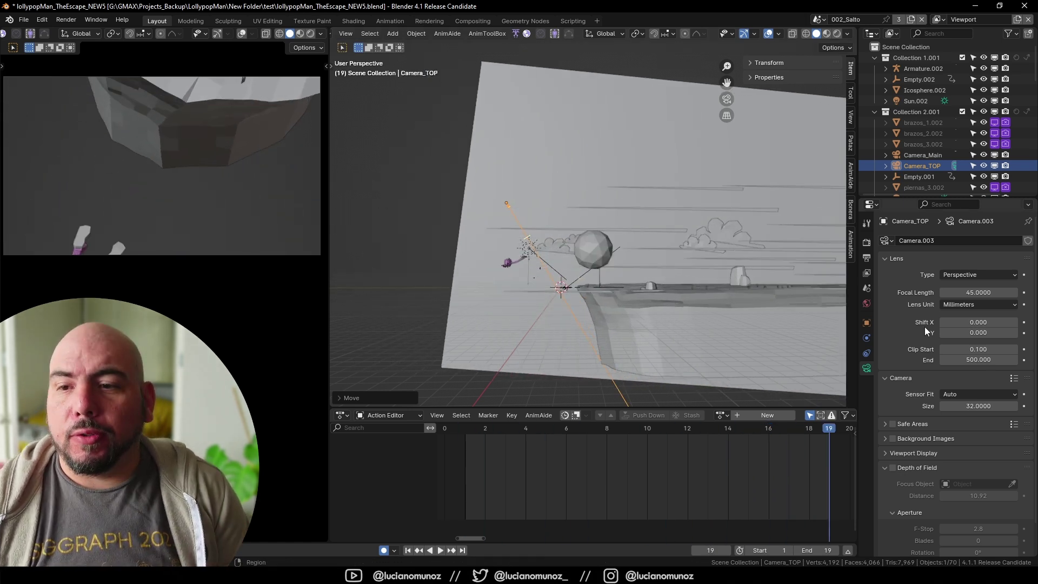
click(867, 258)
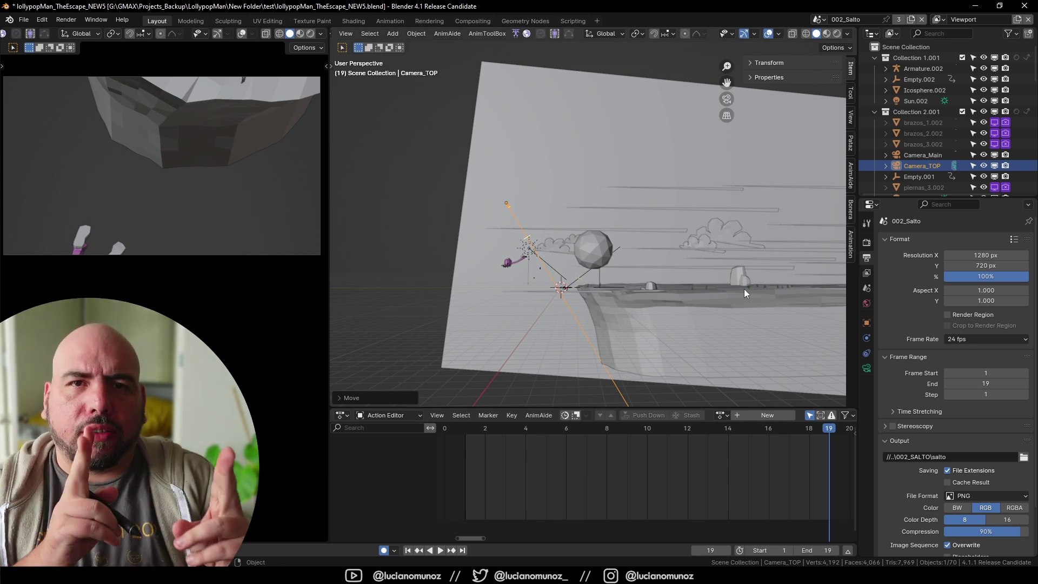
click(597, 21)
Add a Video Editing workspace and bring up the sequencer's Add menu.
click(692, 83)
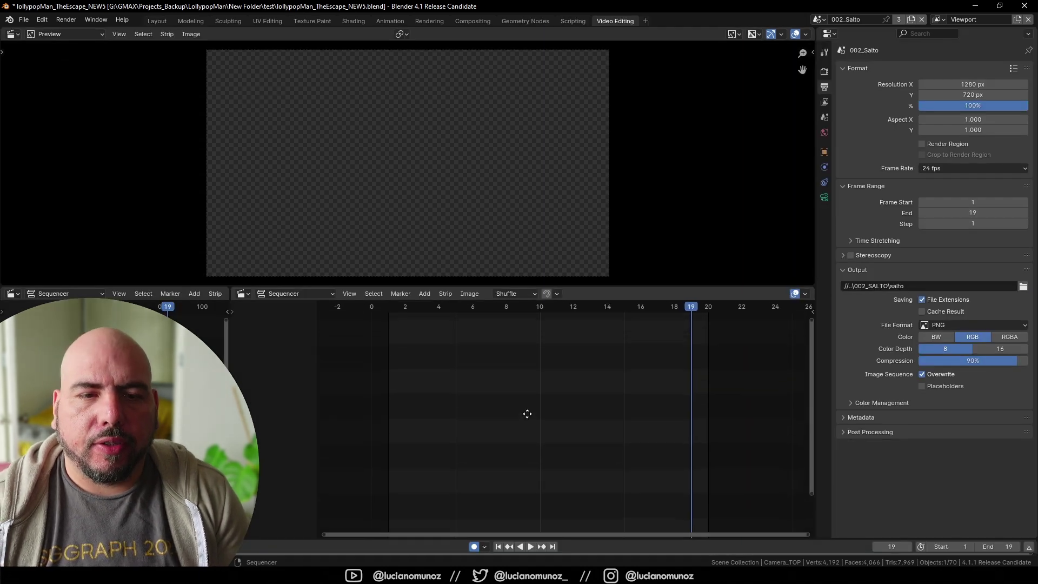
key(shift+a)
mouse_move(521, 413)
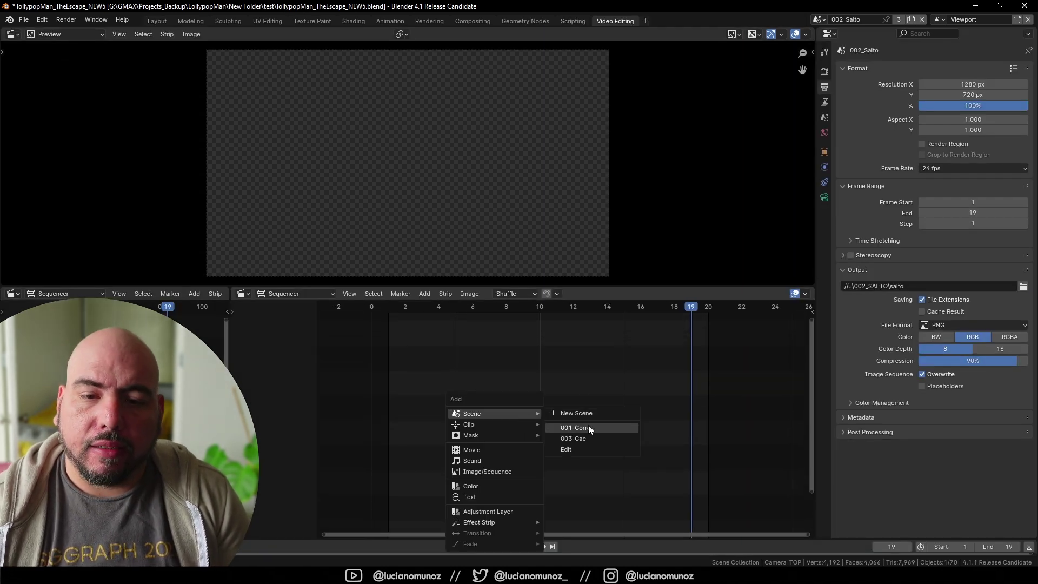
click(157, 20)
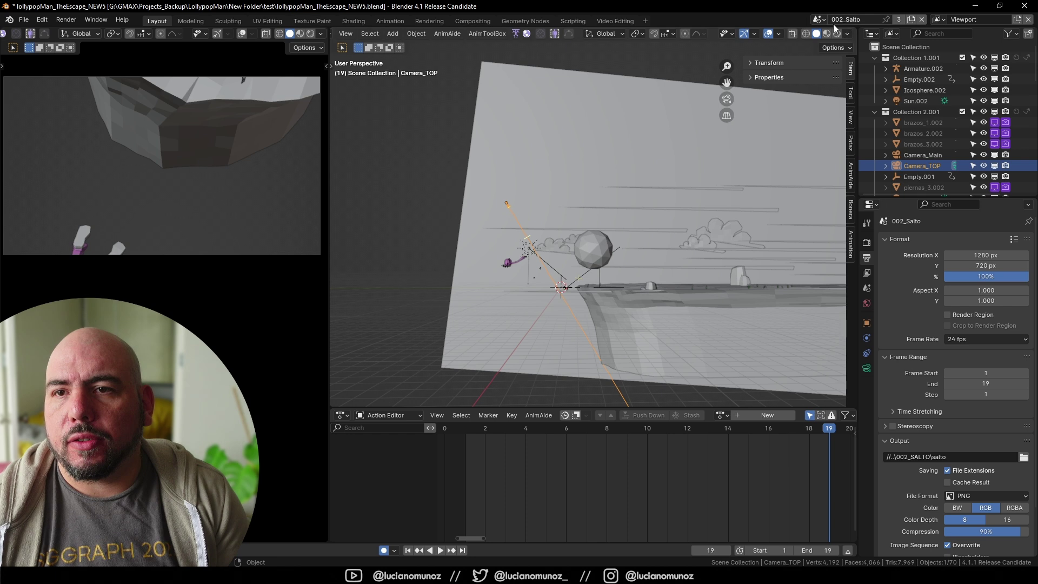
key(space)
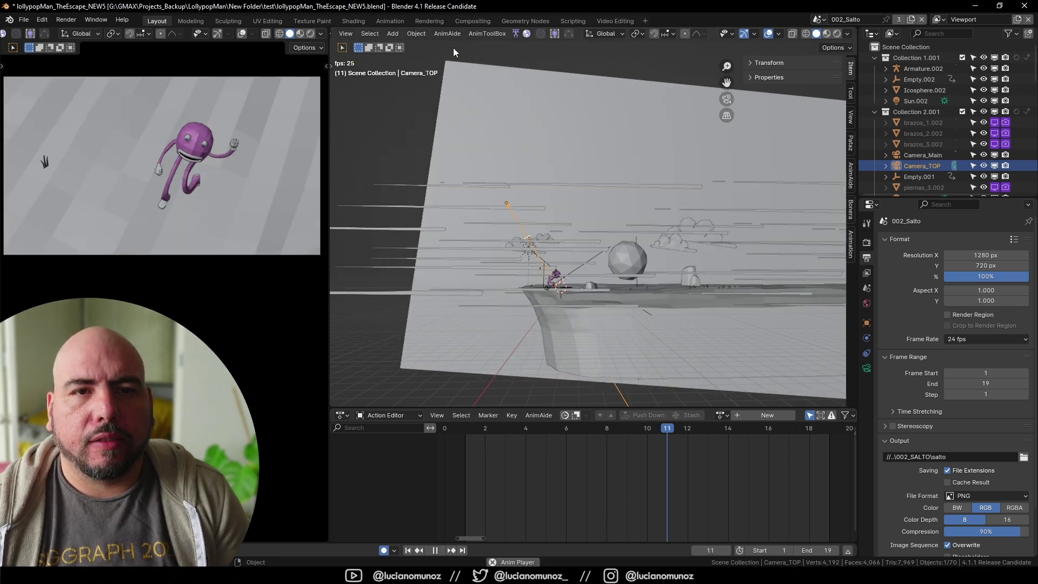
key(space)
click(615, 20)
key(shift+a)
mouse_move(501, 406)
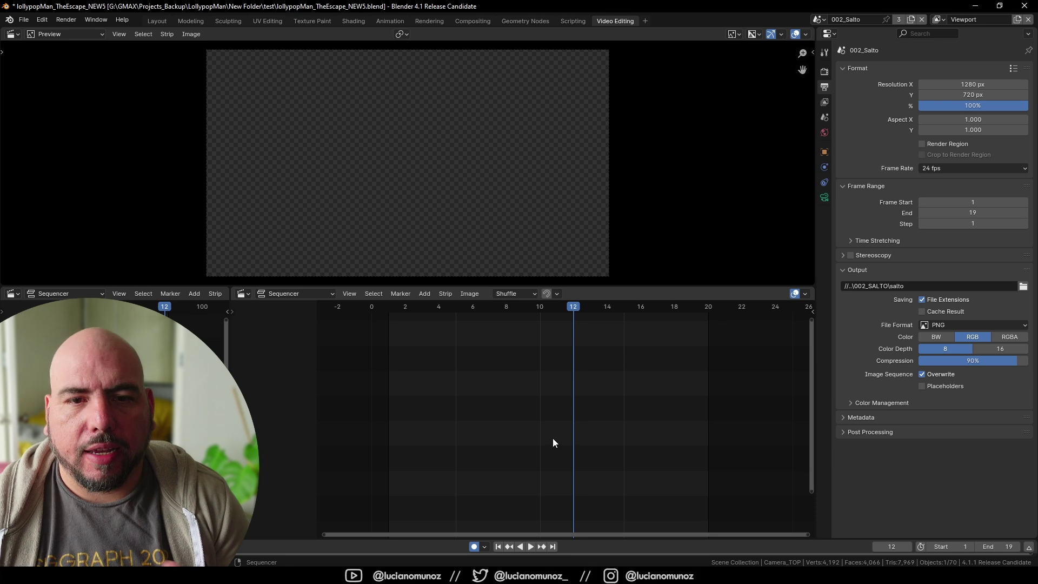
Create a new empty scene from the scene selector's New option.
click(819, 20)
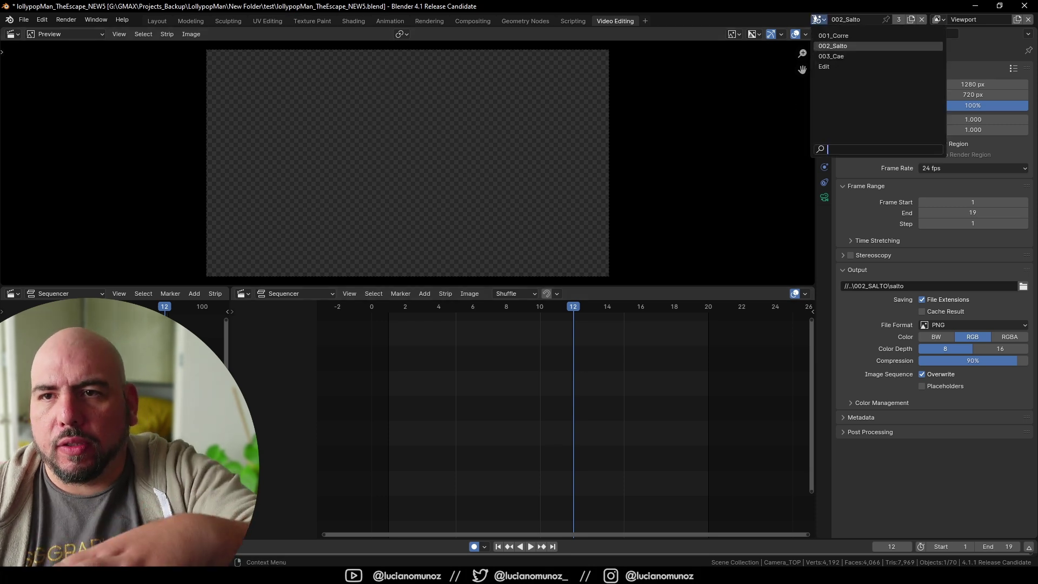
click(911, 19)
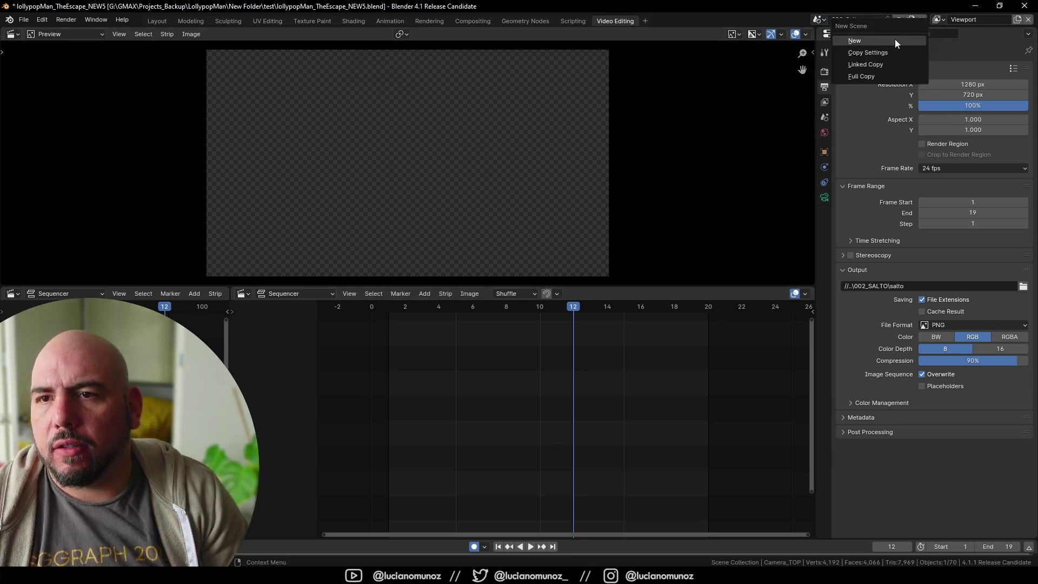
click(895, 41)
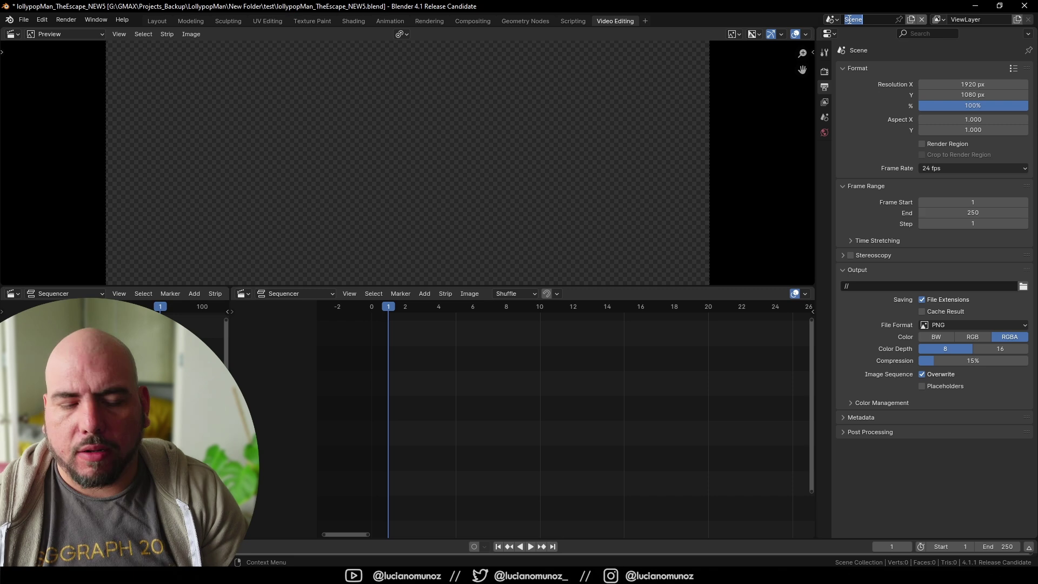
Name the scene 'EDIT FO YOUTU' and add a 19-frame 002_Salto scene strip on channel 5, then preview frame 11.
text(Edi)
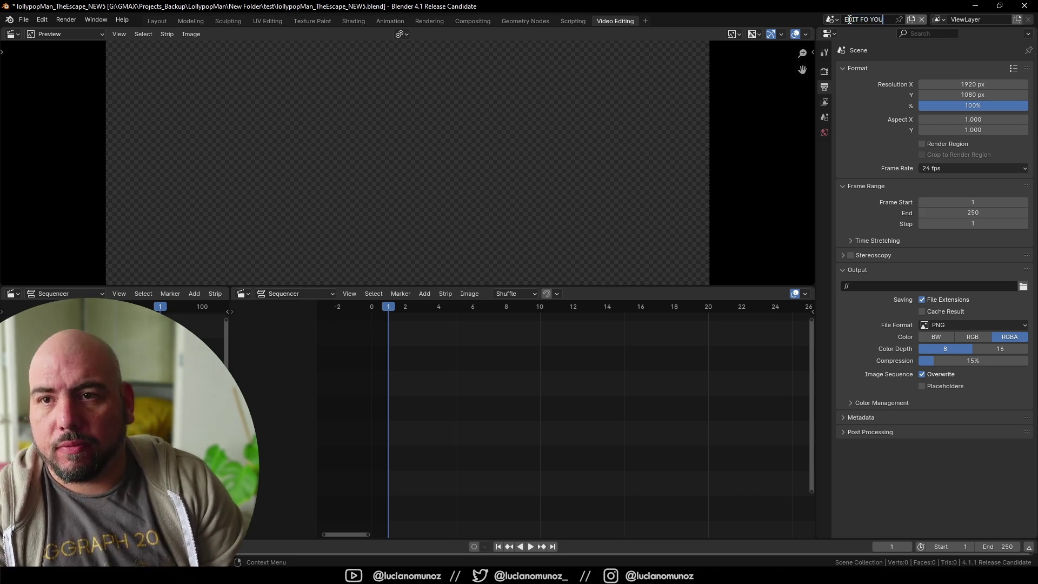
key(Return)
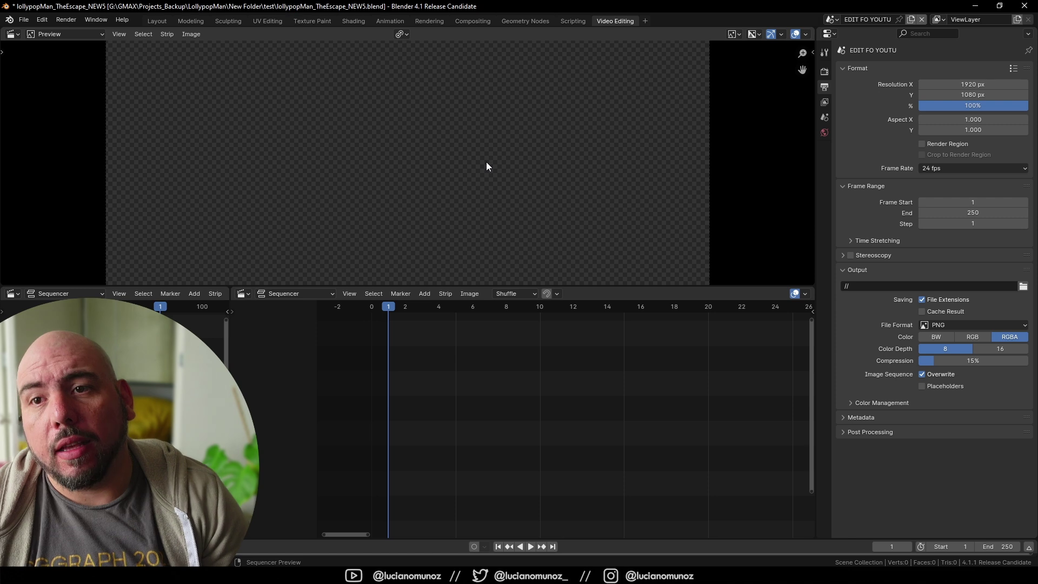
key(shift+a)
mouse_move(505, 374)
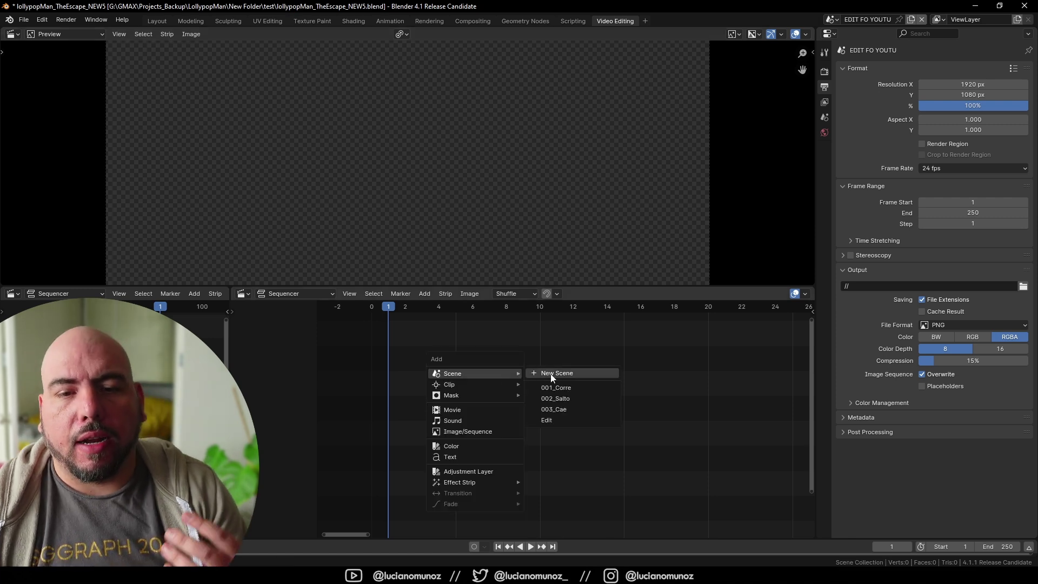
click(561, 400)
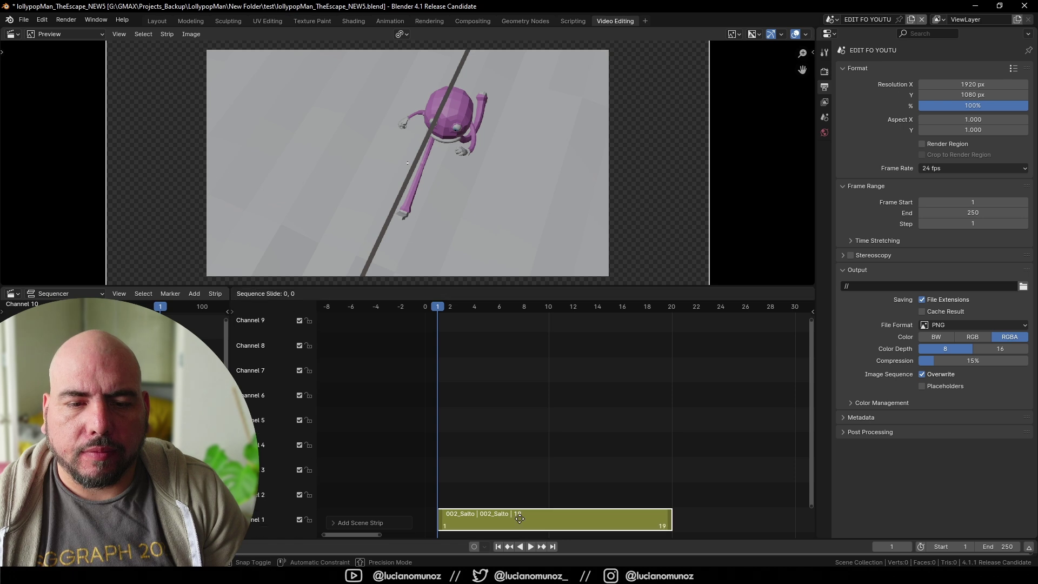
click(531, 438)
scroll(411, 196, down, 3)
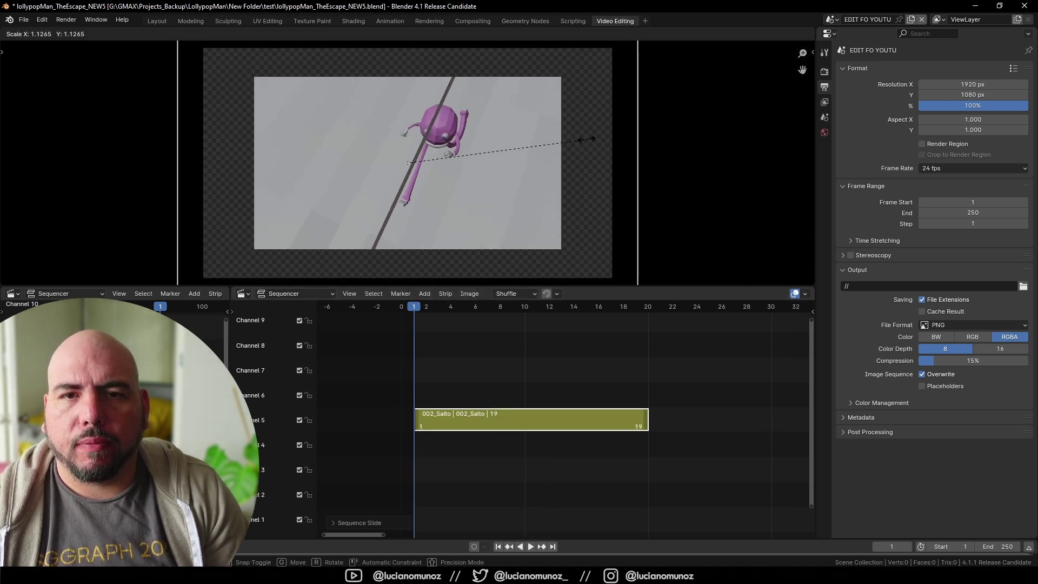
middle_drag(605, 441, 522, 433)
scroll(503, 427, down, 7)
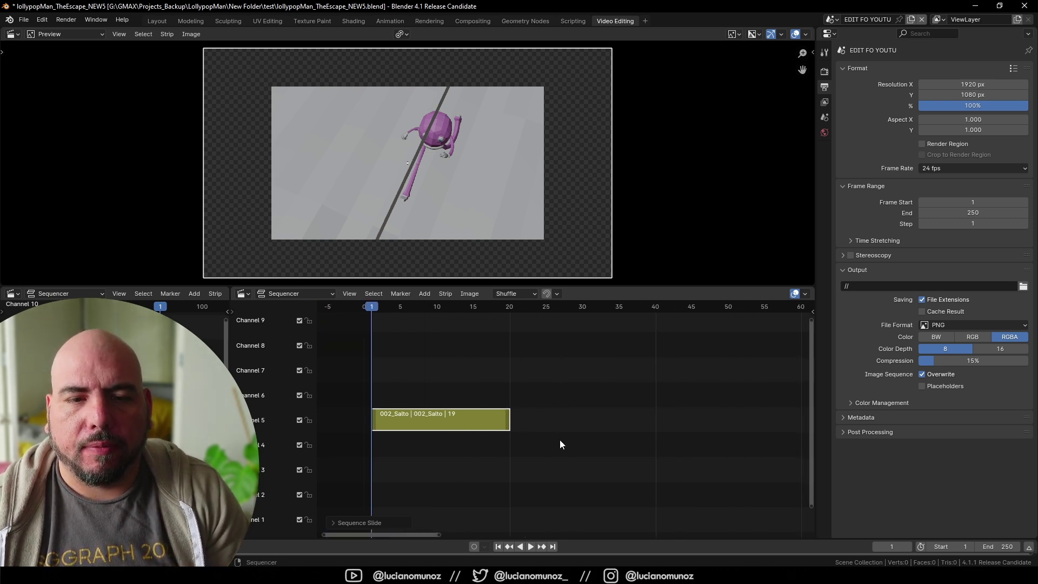
ctrl+scroll(535, 446, right, 2)
drag(372, 308, 420, 344)
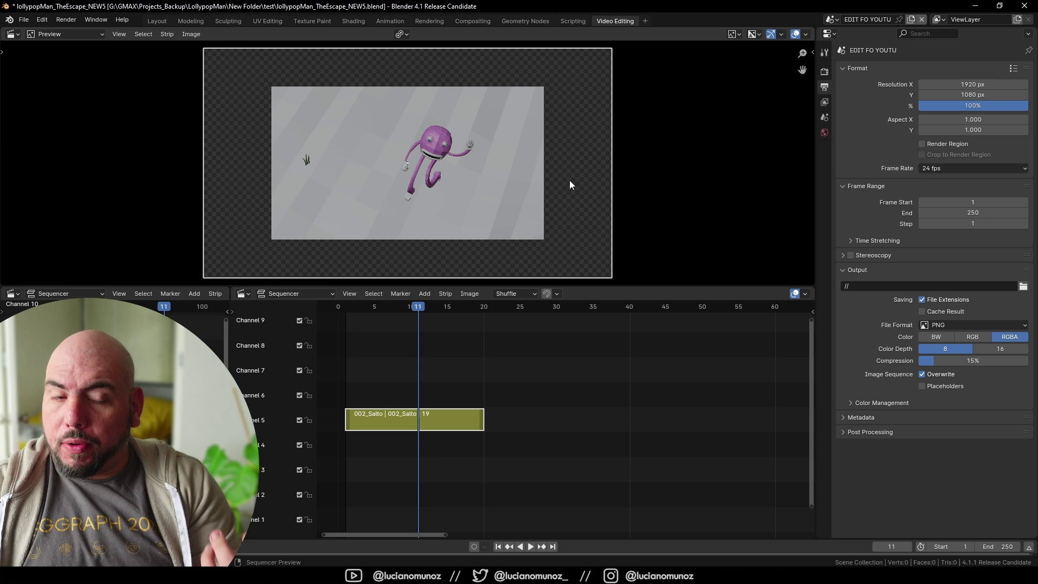
Duplicate the 002_Salto strip and place the copy right after the original.
key(shift+d)
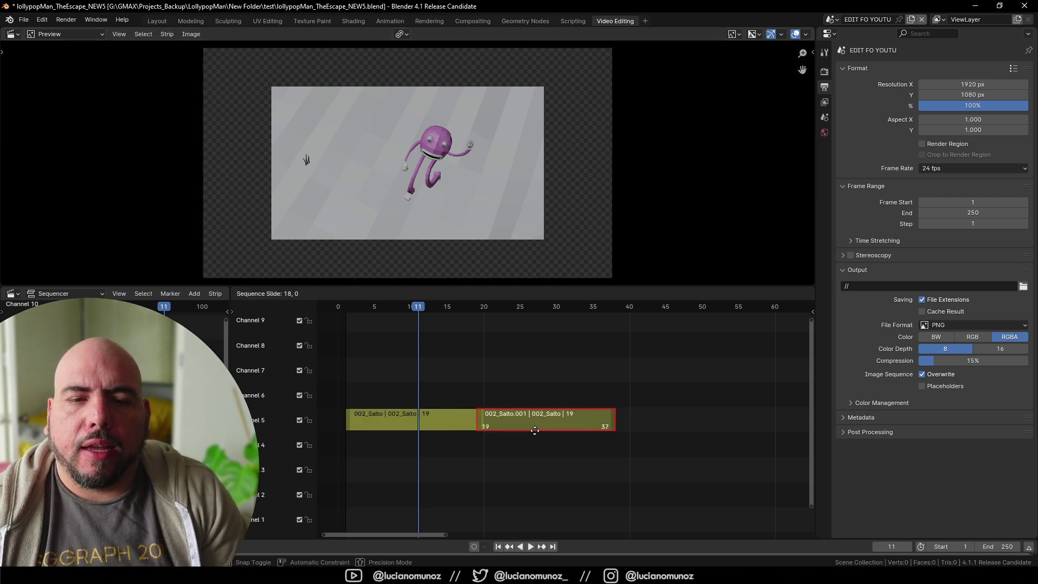
click(541, 430)
drag(403, 309, 447, 395)
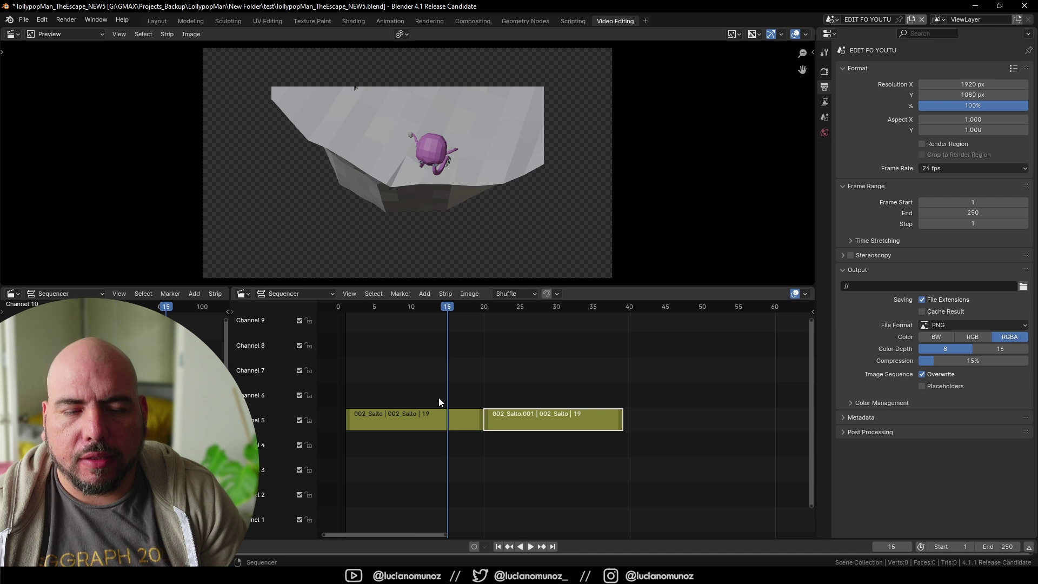
Set the first 002_Salto strip's camera override to Camera_Main in the strip sidebar.
click(430, 427)
key(n)
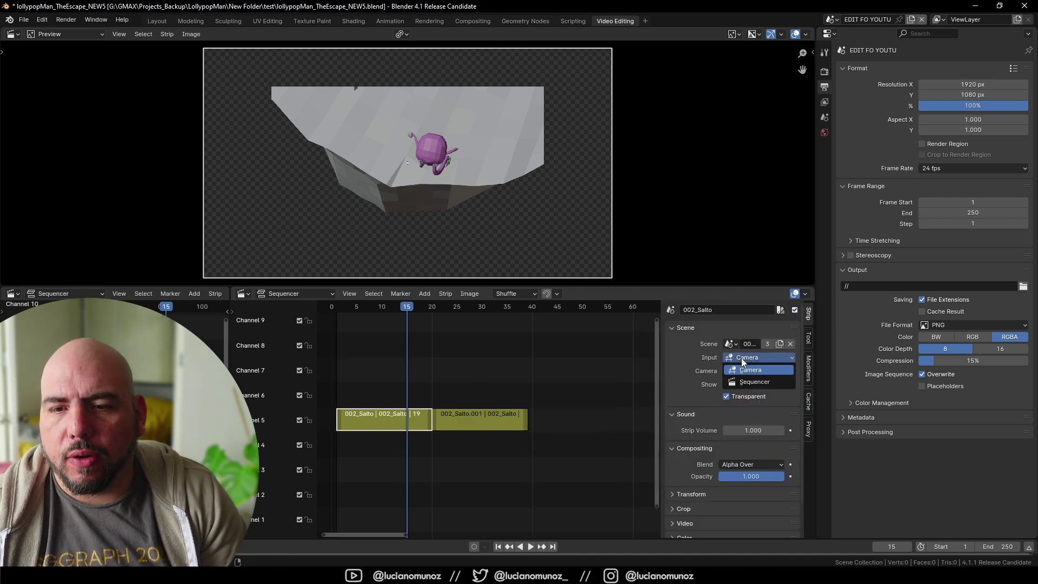
click(731, 372)
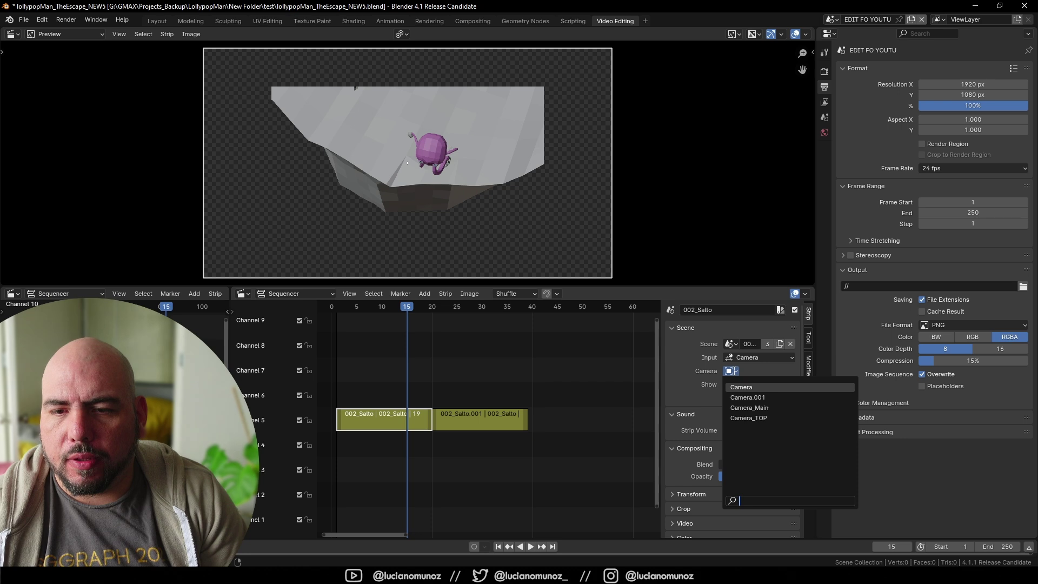
click(746, 408)
drag(370, 307, 523, 336)
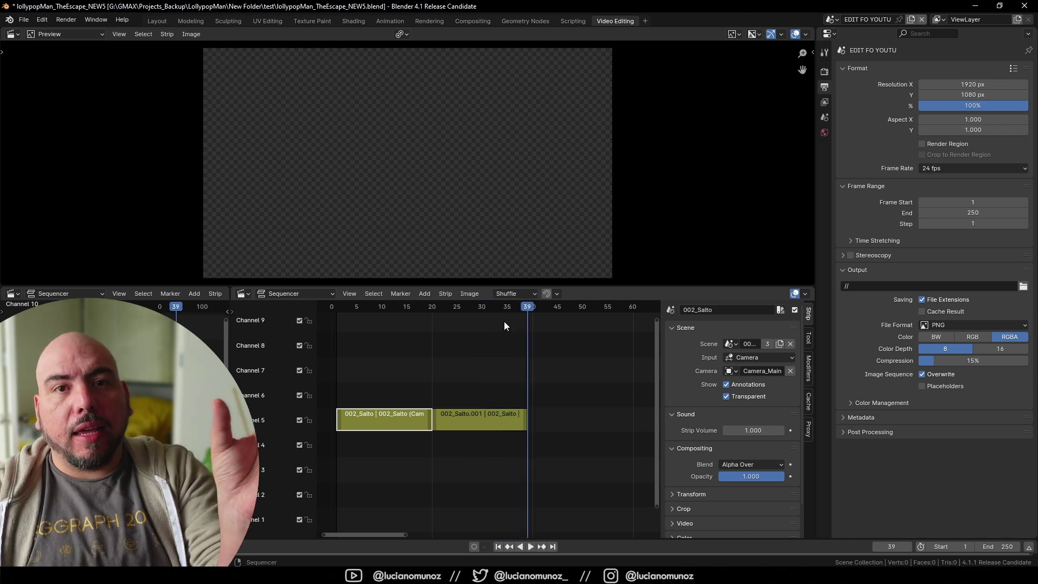
Move 002_Salto.001 up to channel 6, sliding it earlier over the first strip.
click(465, 422)
drag(429, 309, 347, 326)
drag(469, 425, 432, 390)
Confirm the strip's position and set the scene end frame to 32, previewing playback.
key(space)
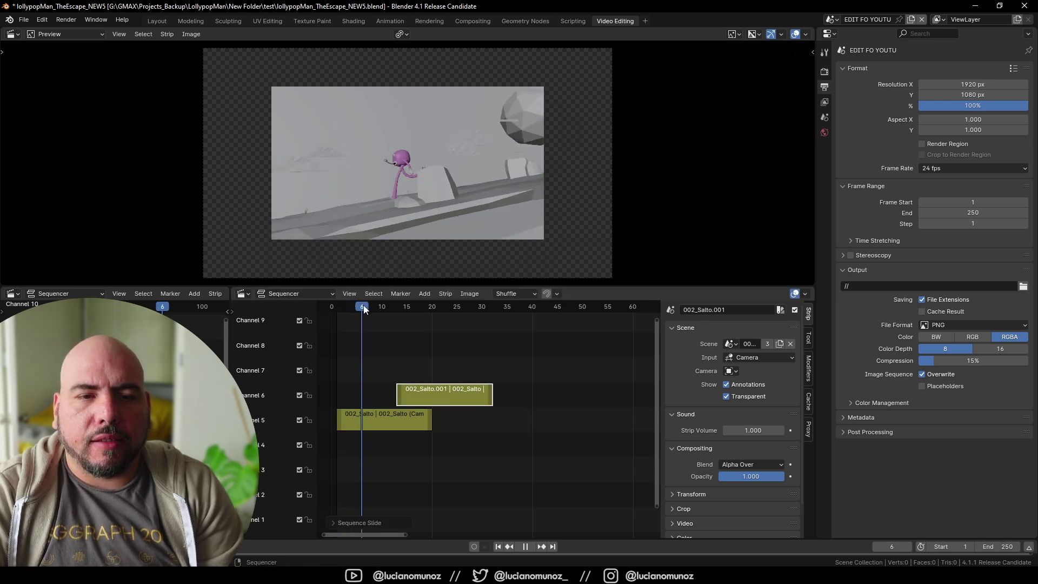
drag(431, 323, 358, 340)
key(space)
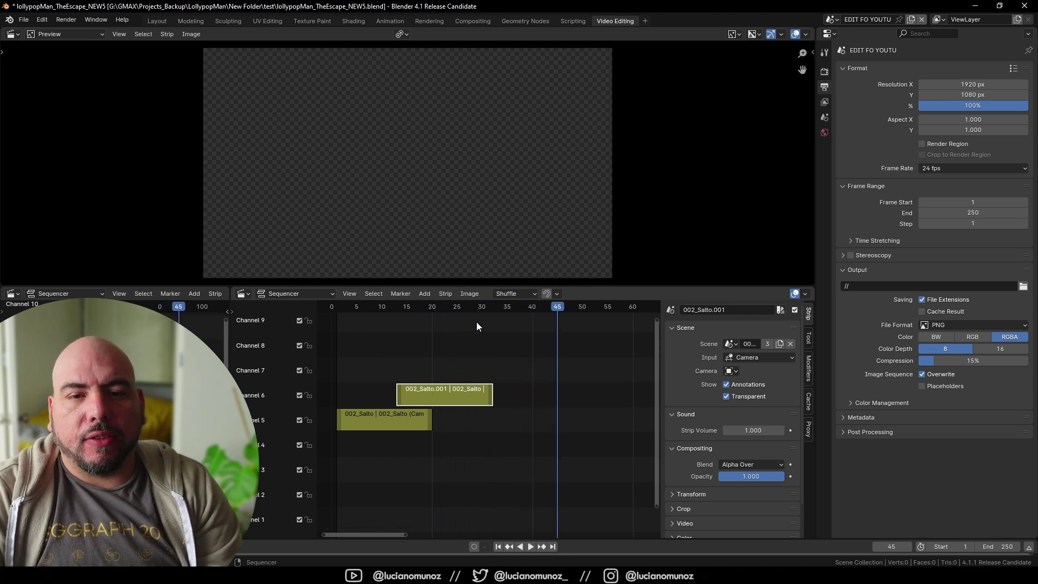
key(ctrl+End)
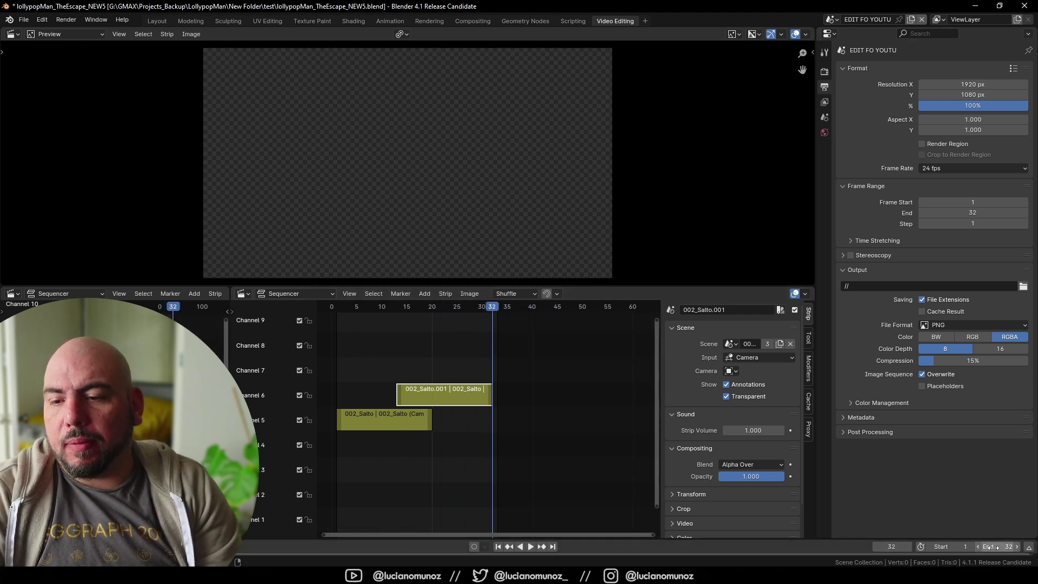
key(space)
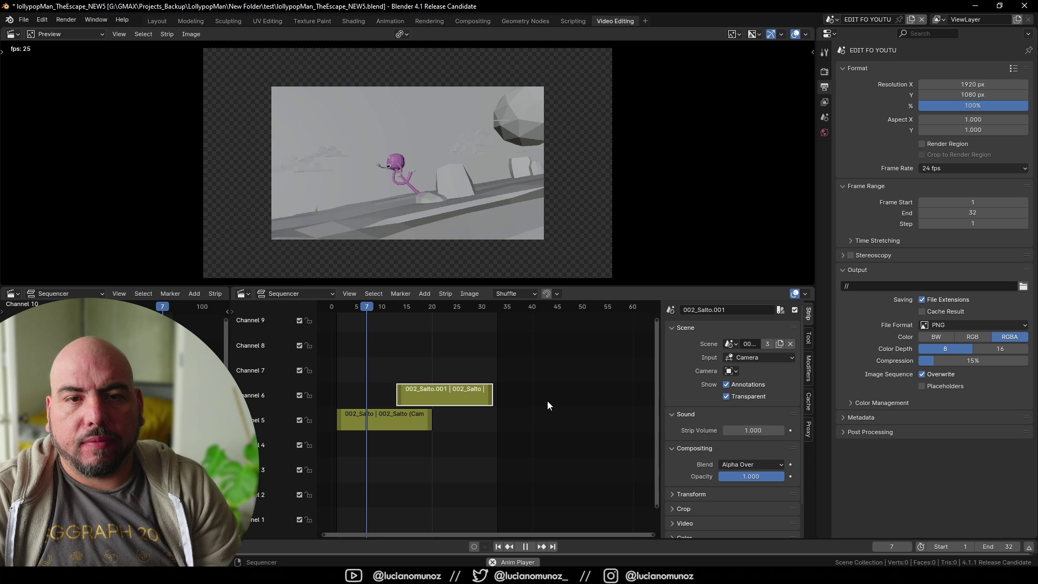
key(Escape)
Trim 002_Salto.001 on channel 6 so it ends at frame 20.
drag(368, 307, 436, 311)
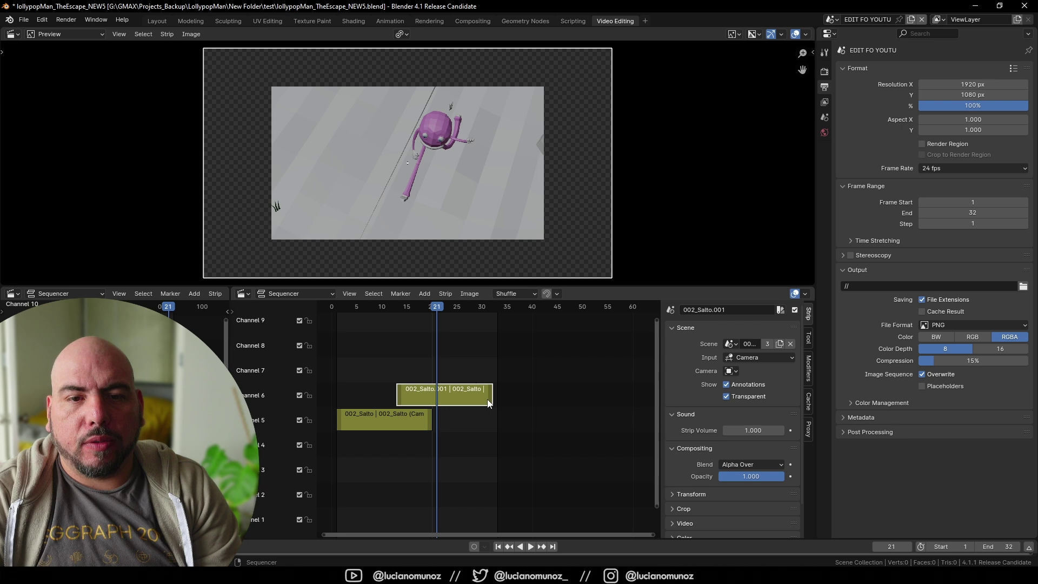
drag(489, 399, 433, 405)
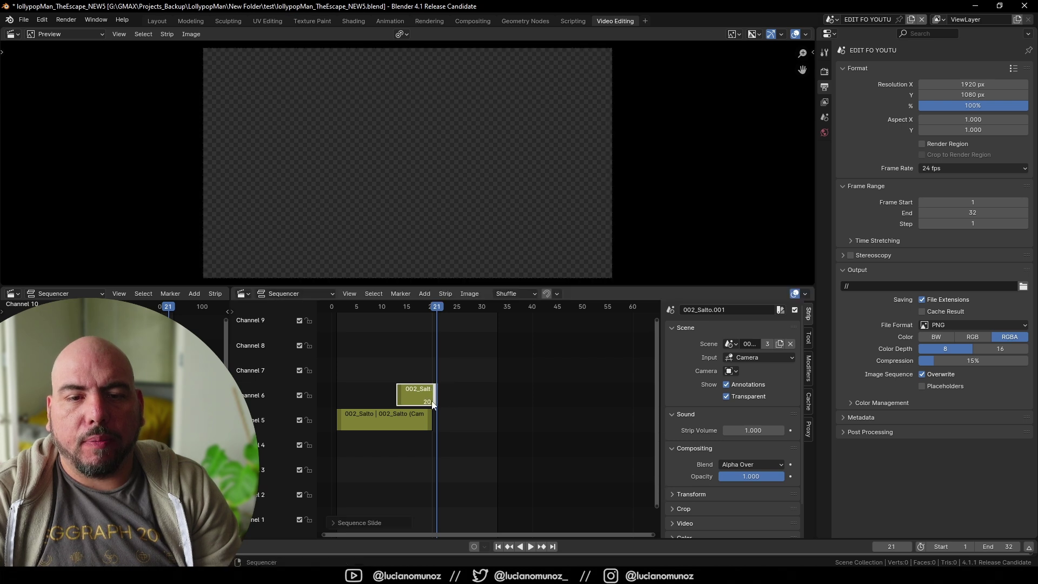
click(397, 306)
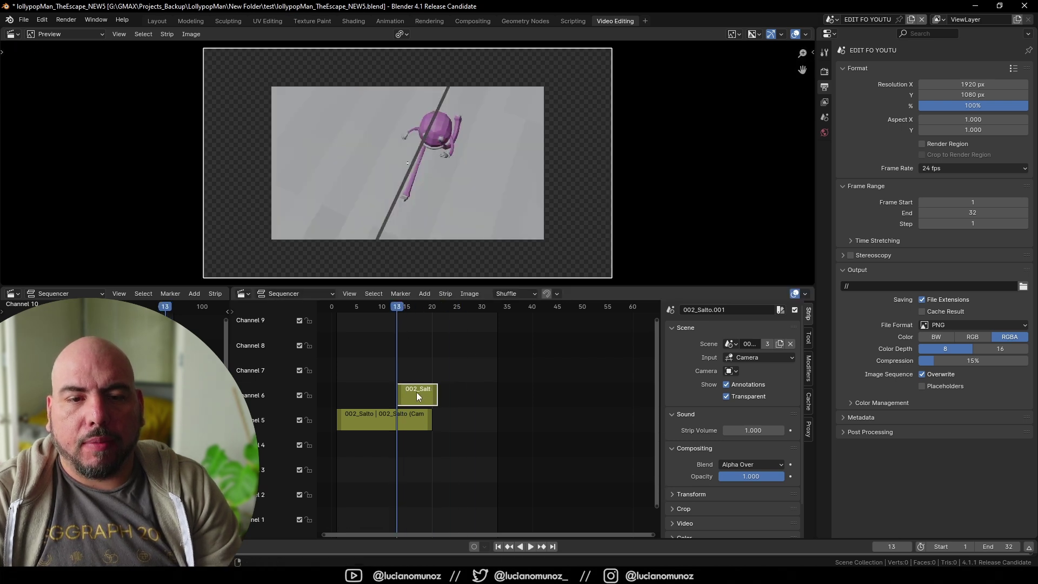
Copy-paste the trimmed strip as 002_Salto.002 at frames 21–28 and play back the cut.
key(ctrl+c)
key(ctrl+v)
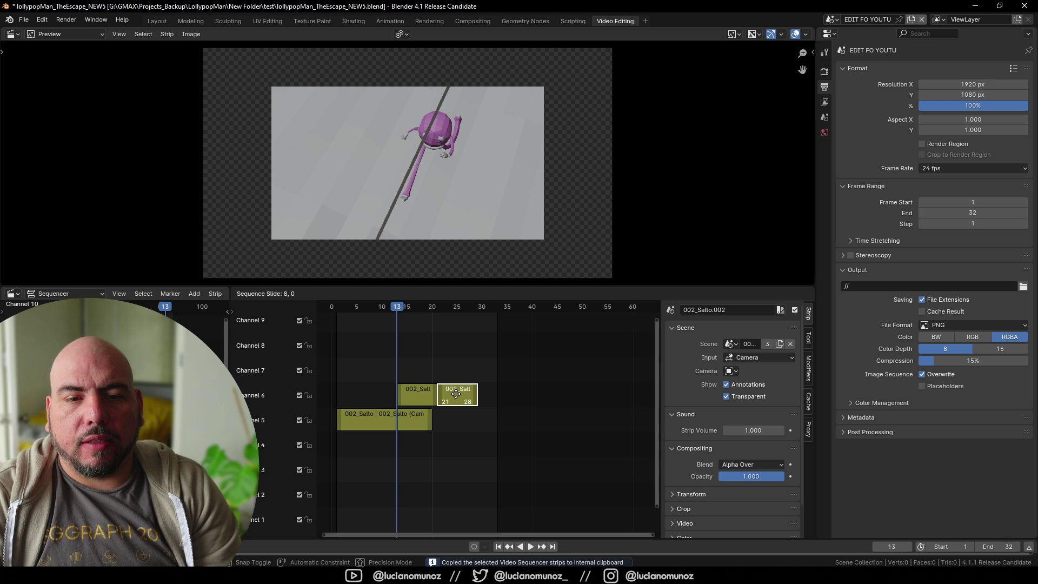
click(456, 394)
key(space)
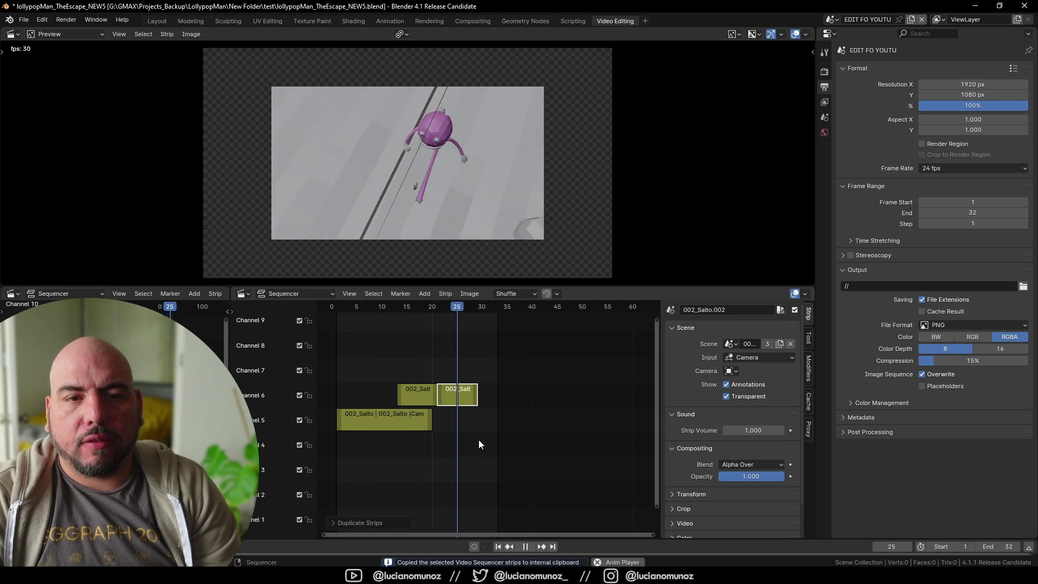
key(space)
click(433, 306)
drag(433, 306, 396, 311)
key(space)
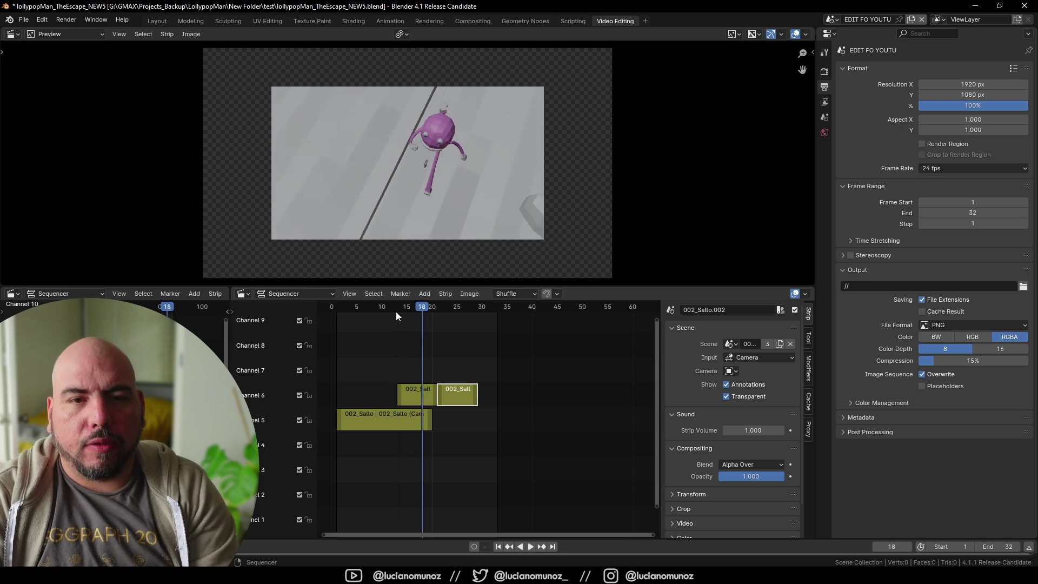
Shift the short strip one frame later and extend the left strip to meet it.
drag(451, 394, 485, 395)
click(463, 395)
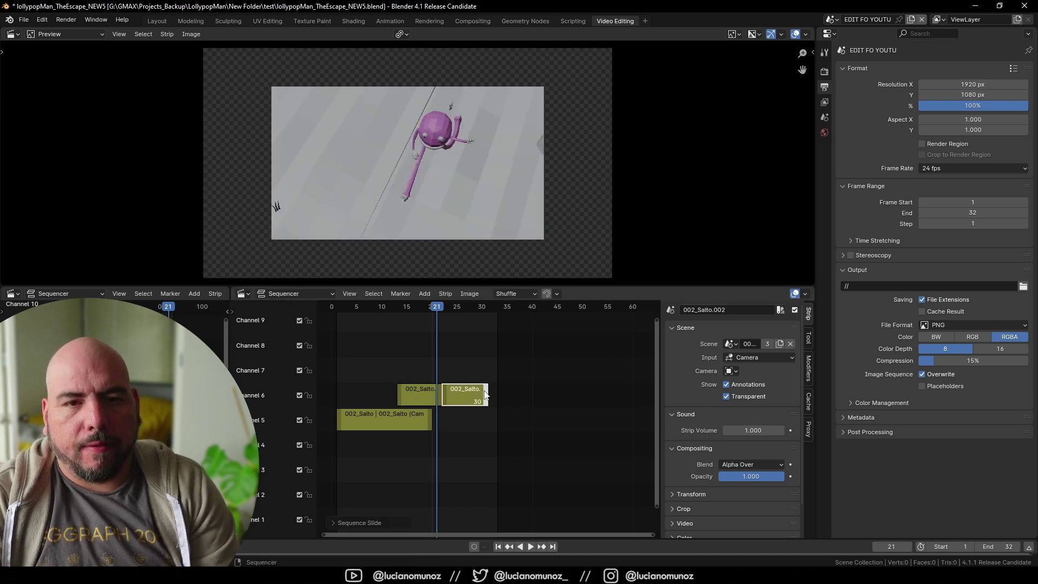
click(402, 306)
key(space)
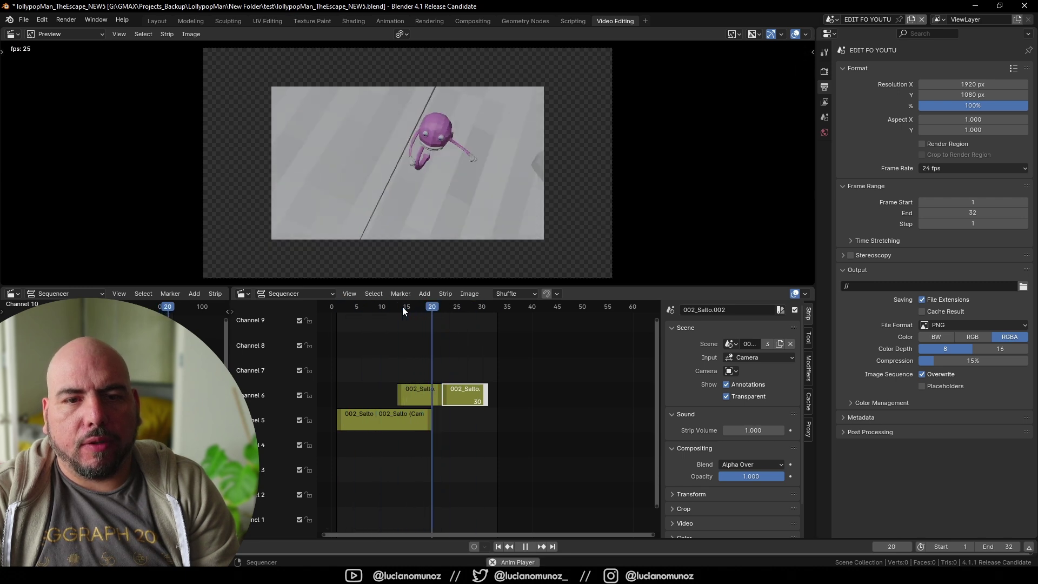
key(space)
Duplicate it as 002_Salto.003, then slide all three channel 6 strips 11 frames earlier.
key(shift+d)
click(495, 390)
drag(371, 352, 553, 401)
key(g)
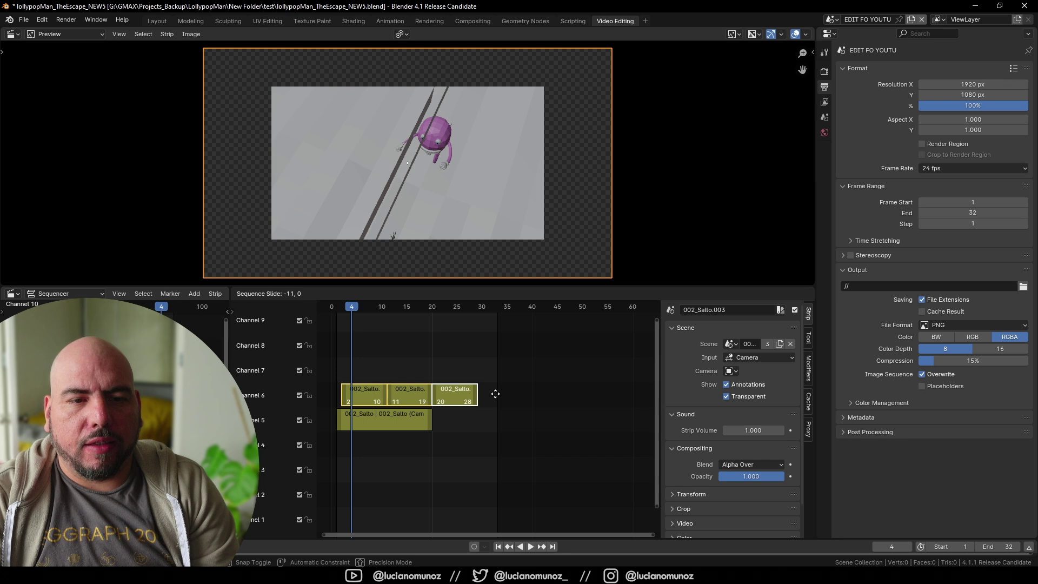
click(496, 394)
click(403, 421)
key(g)
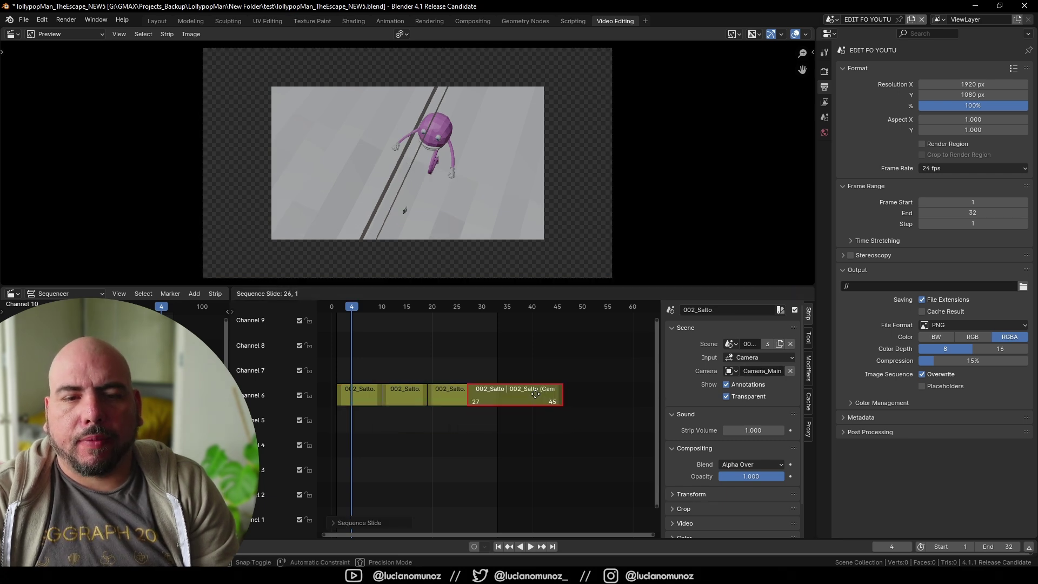
Drop the Camera_Main strip after the three cuts on channel 6 and end the scene at frame 46.
click(536, 395)
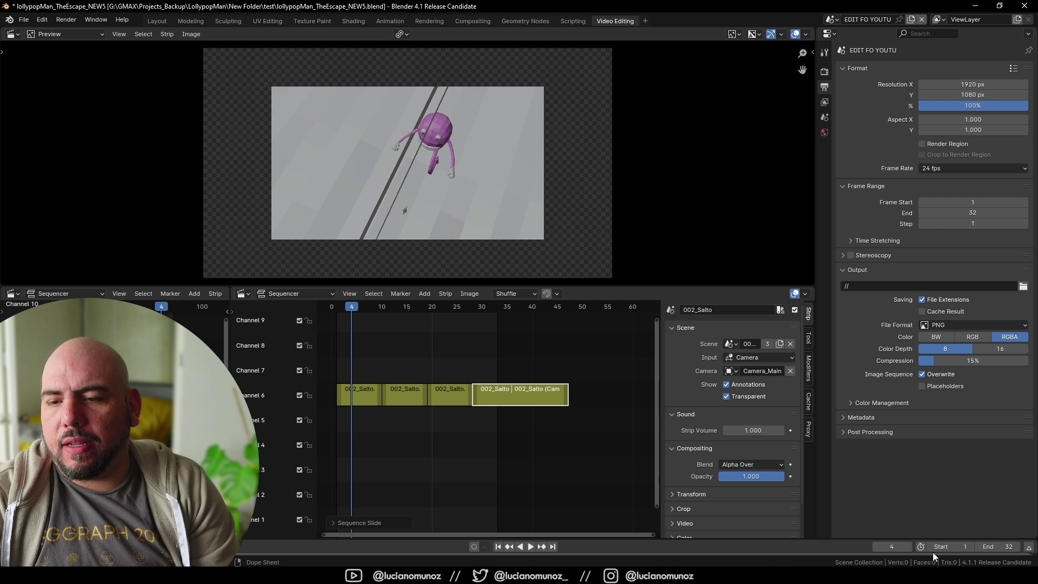
drag(997, 547, 1004, 547)
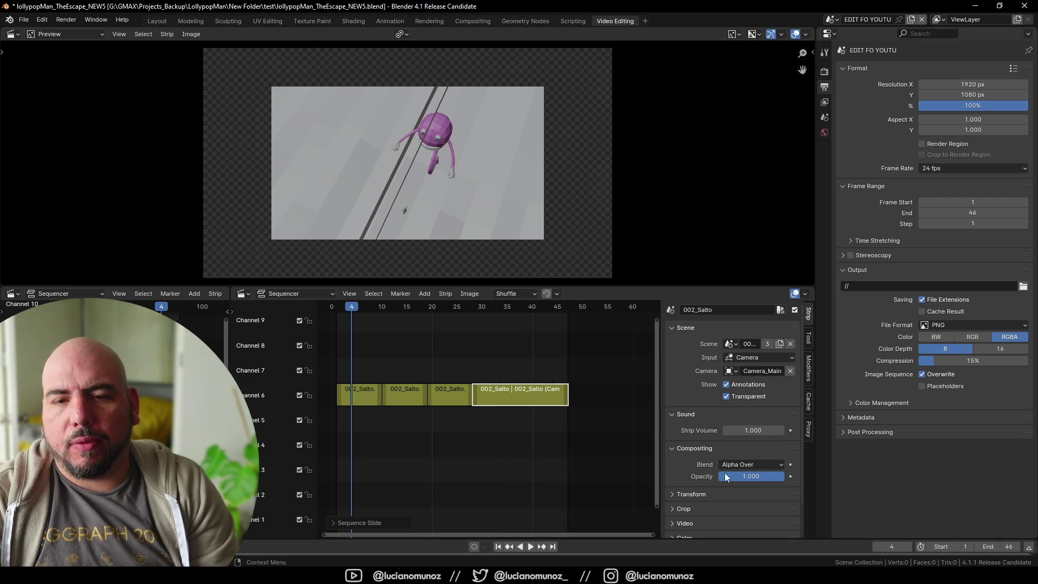
key(space)
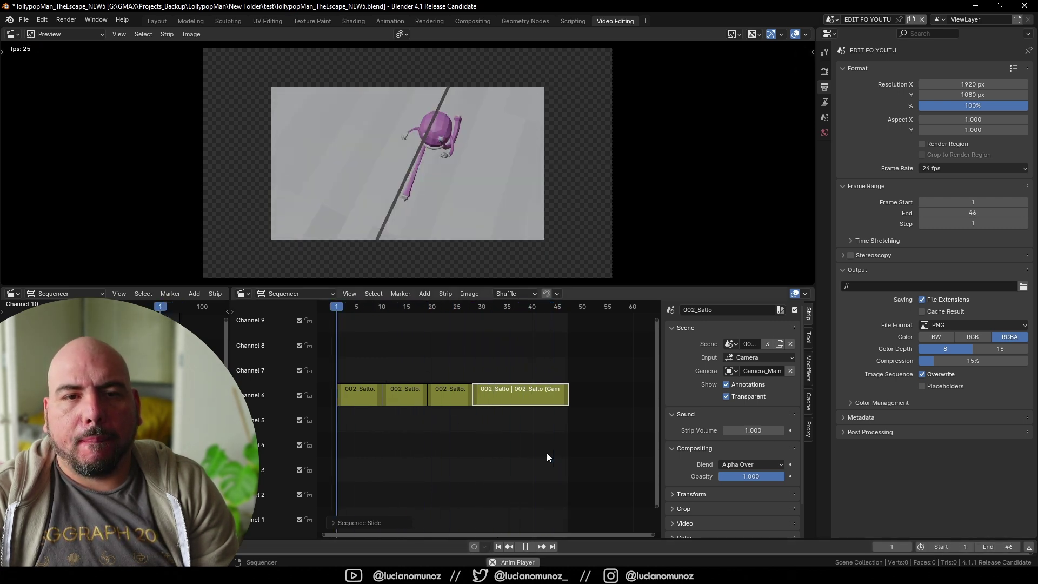
key(space)
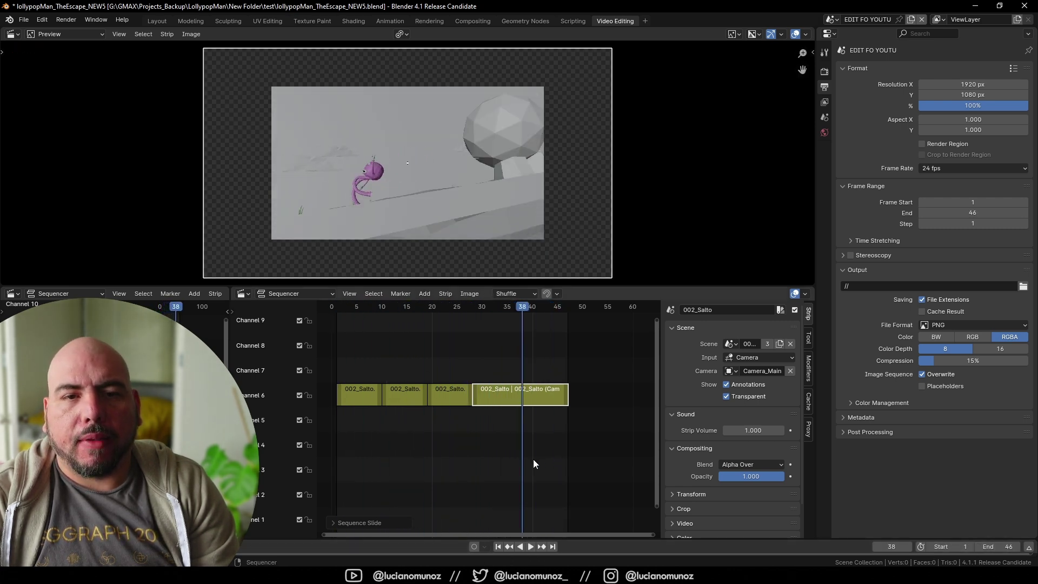
click(414, 321)
click(422, 309)
key(space)
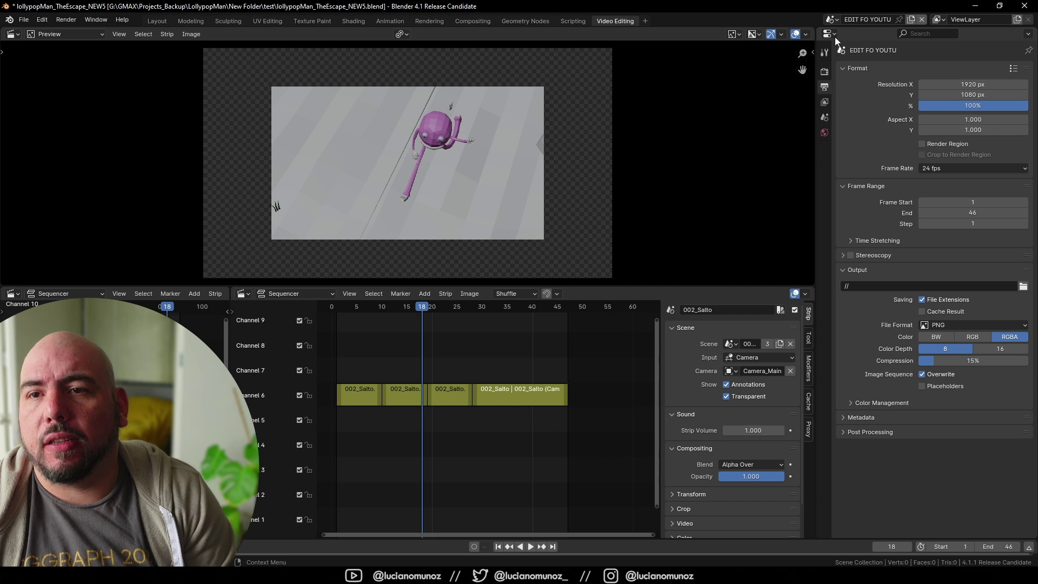
click(831, 19)
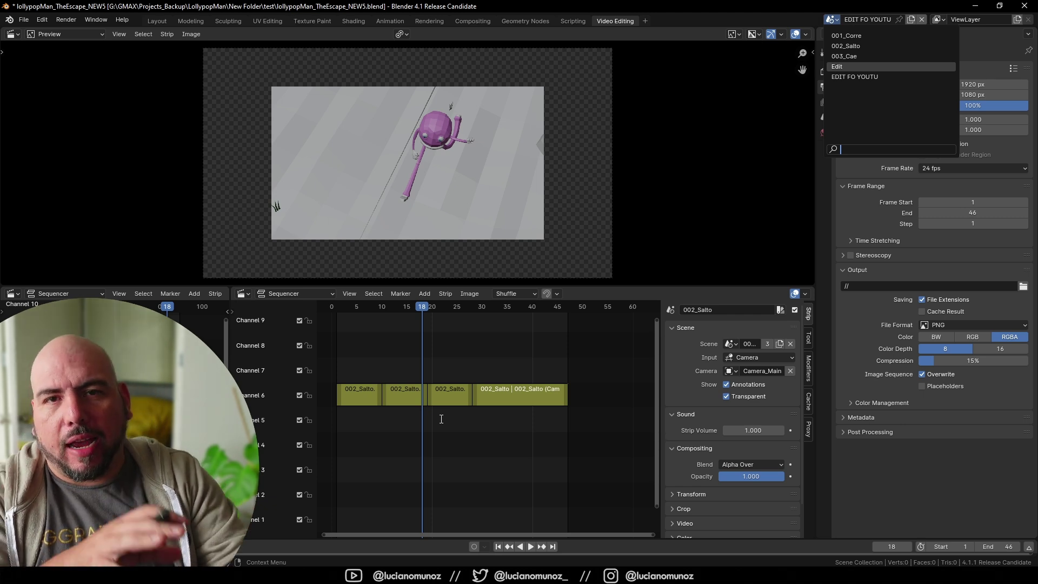
key(Escape)
key(space)
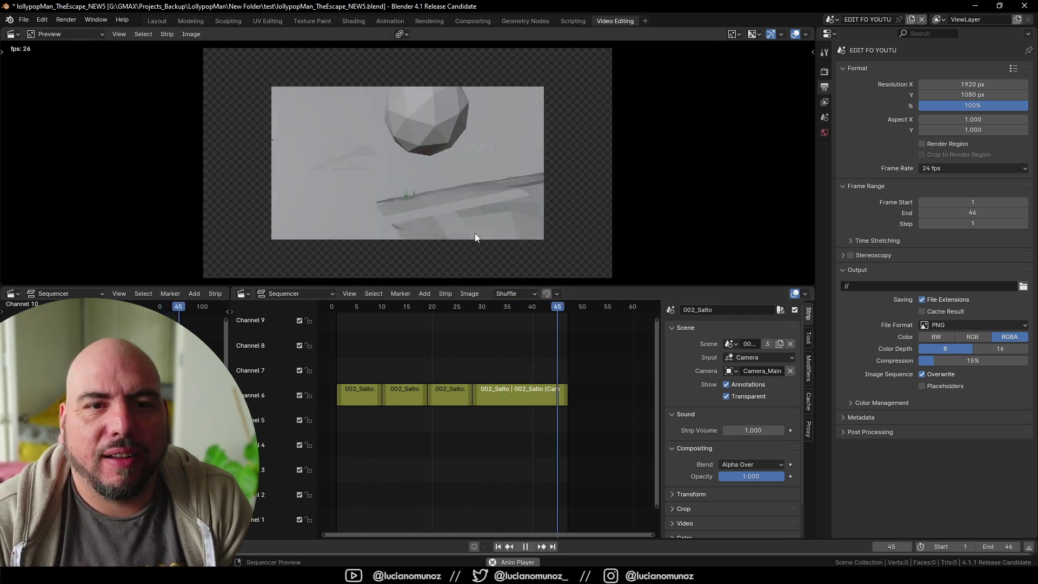
key(space)
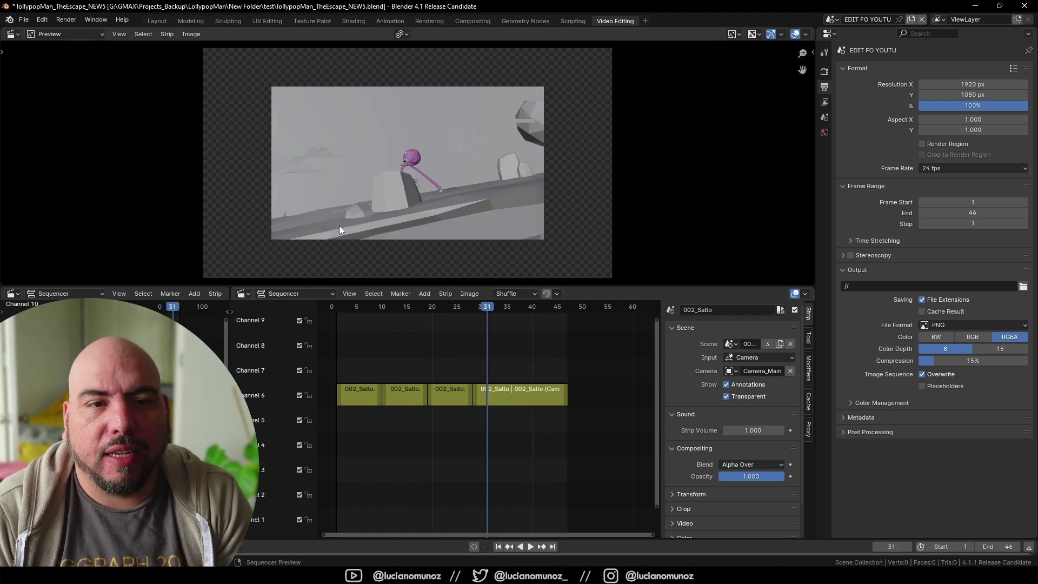